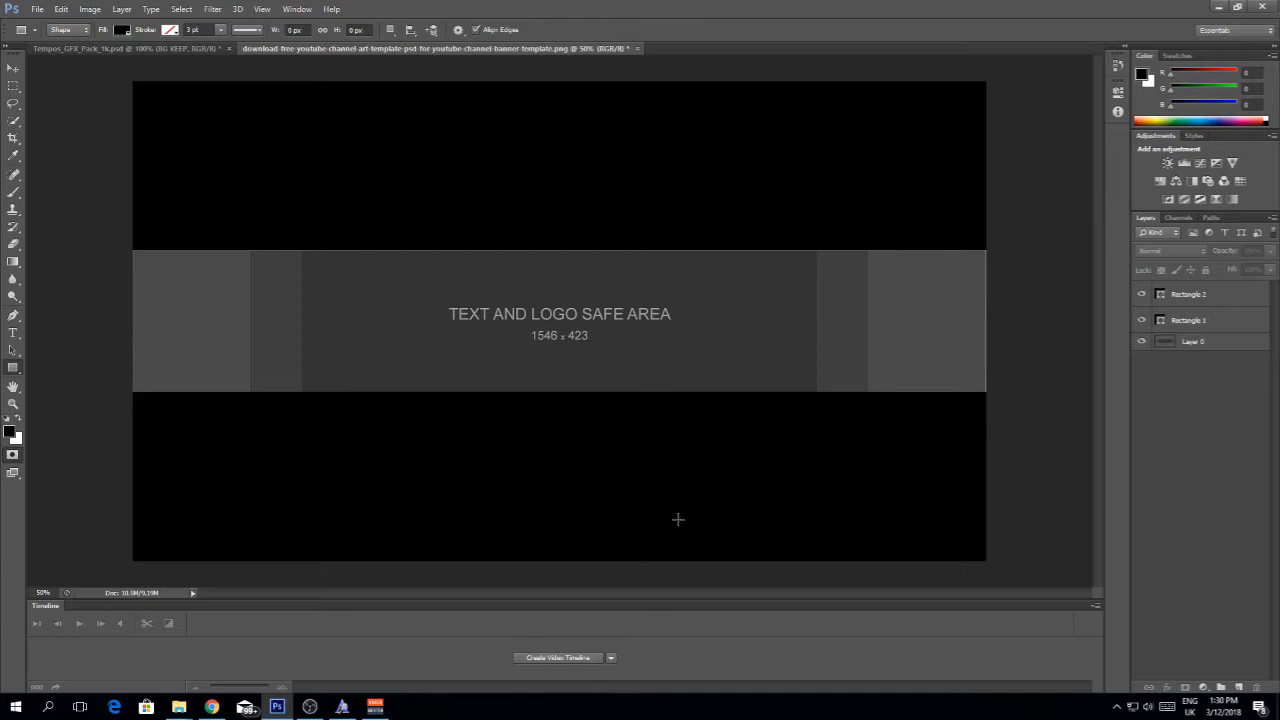
Step: Place the bb6b79b2de8d4 landscape image from the Desktop, stretch it across the full canvas width and move its layer beneath Rectangle 1
{"action": "left_click", "coordinate": [42, 11]}
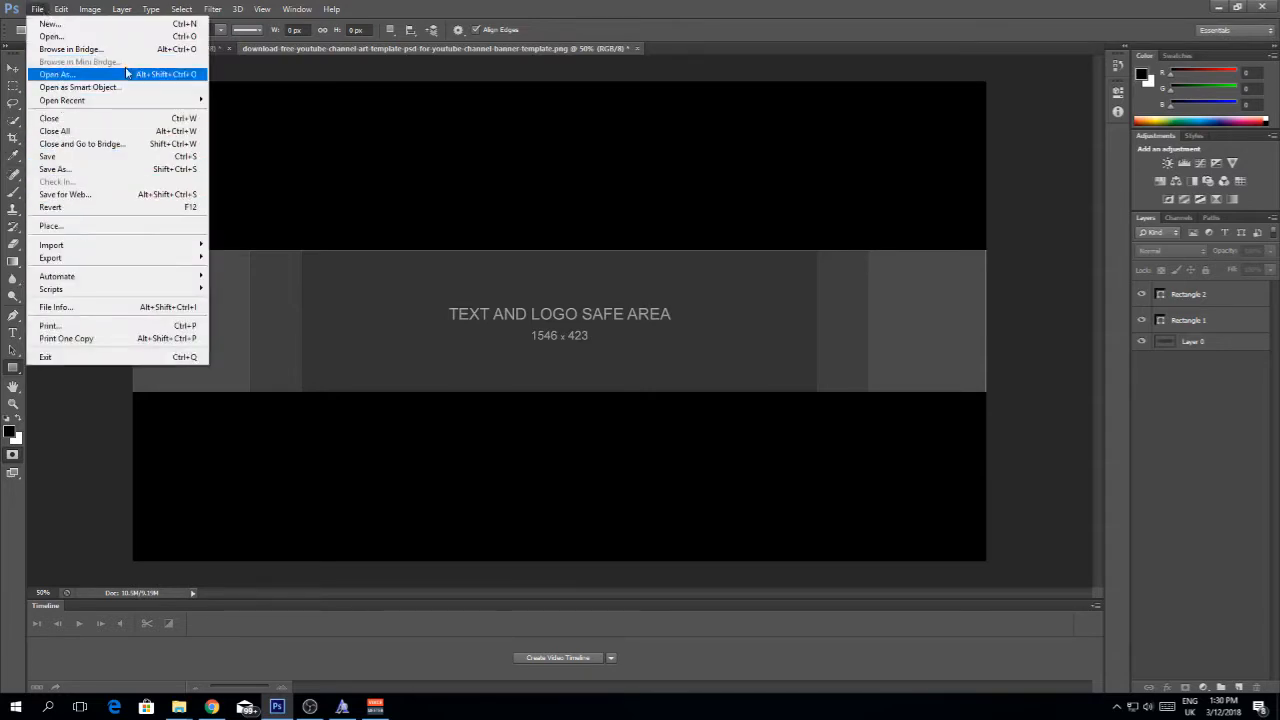
{"action": "left_click", "coordinate": [175, 231]}
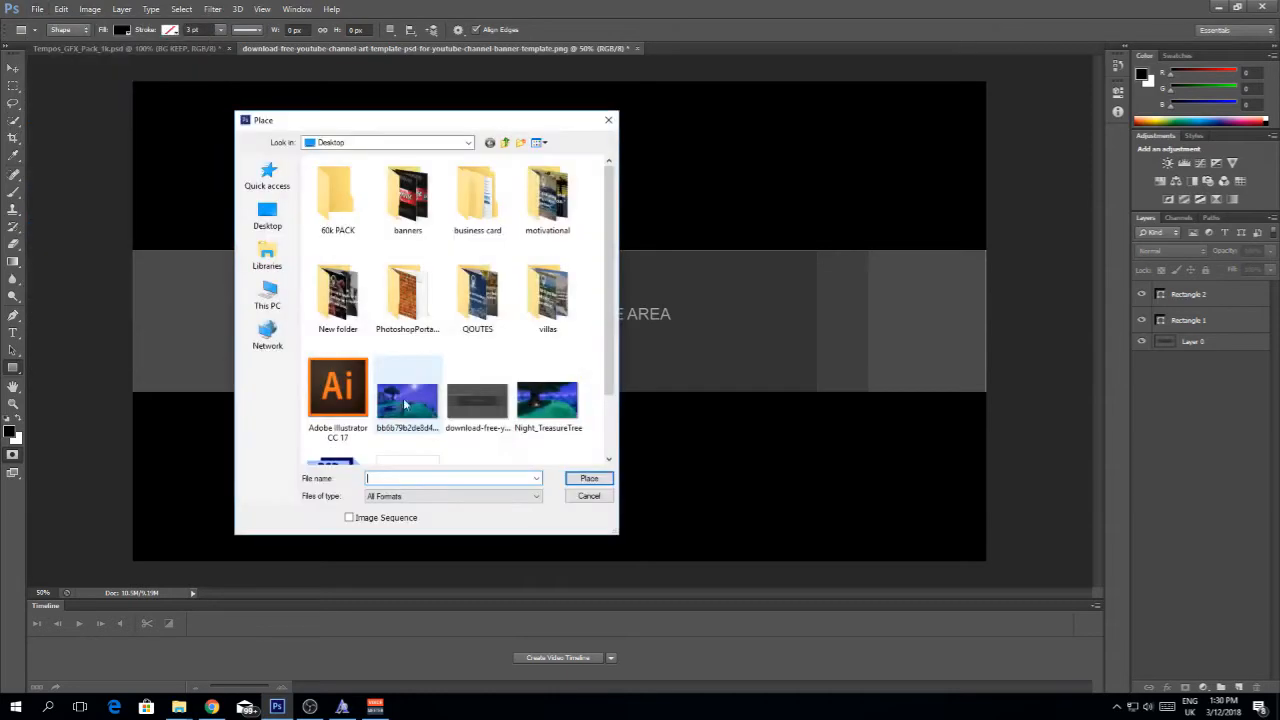
{"action": "double_click", "coordinate": [401, 411]}
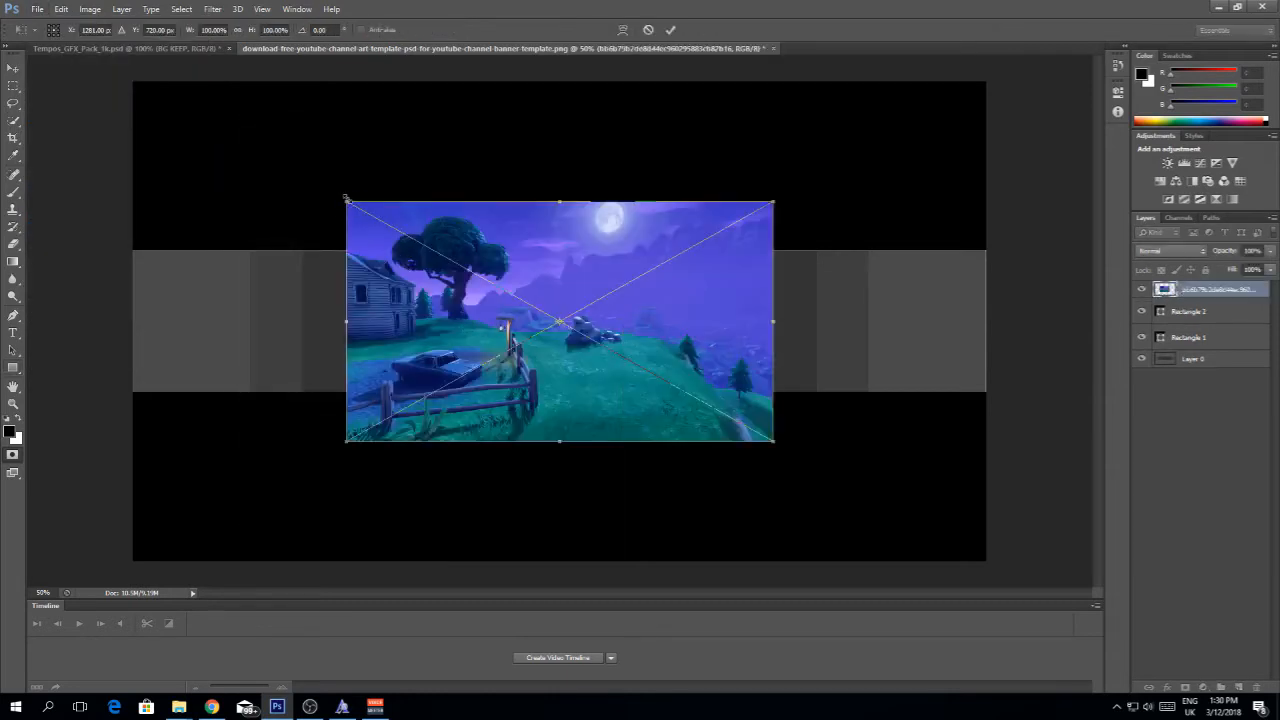
{"action": "left_click_drag", "start_coordinate": [342, 198], "coordinate": [132, 147]}
{"action": "left_click_drag", "start_coordinate": [769, 446], "coordinate": [993, 463]}
{"action": "left_click", "coordinate": [670, 29]}
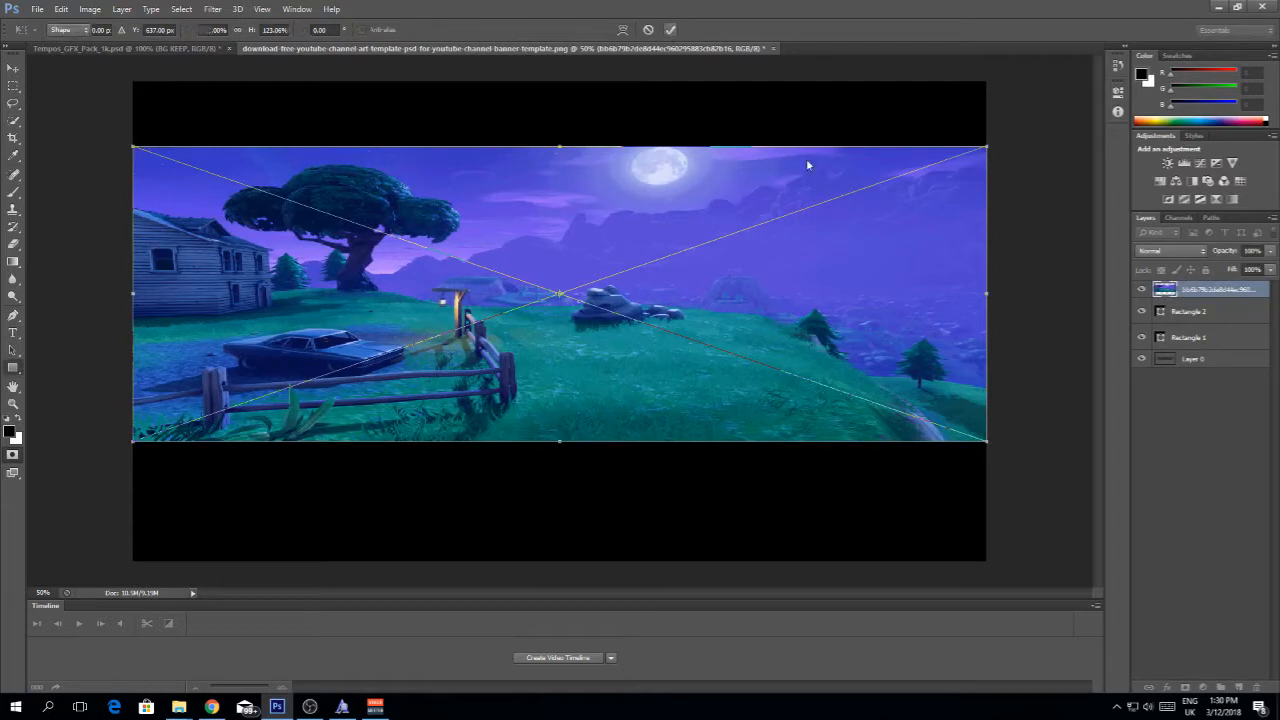
{"action": "left_click_drag", "start_coordinate": [1216, 290], "coordinate": [1195, 355]}
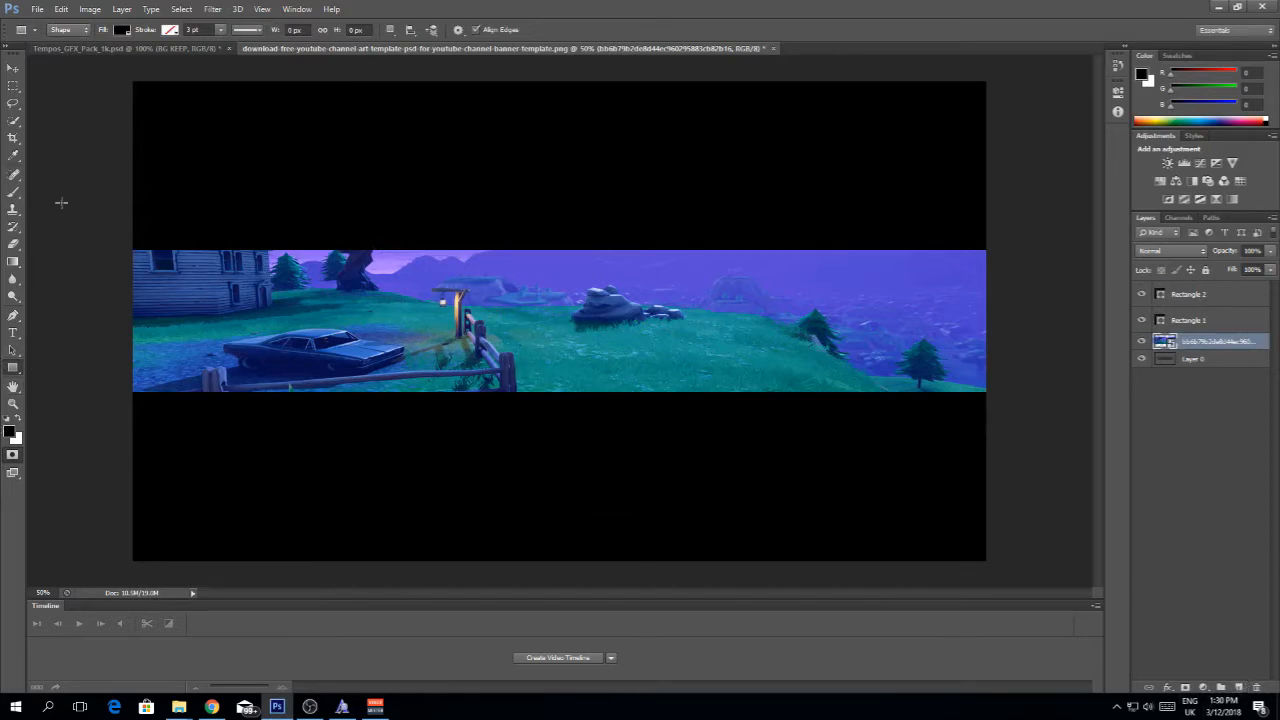
Step: Draw a black rectangle of about 2760 by 604 px over the image strip and lower its opacity to a faint dark overlay
{"action": "left_click_drag", "start_coordinate": [81, 221], "coordinate": [1001, 422]}
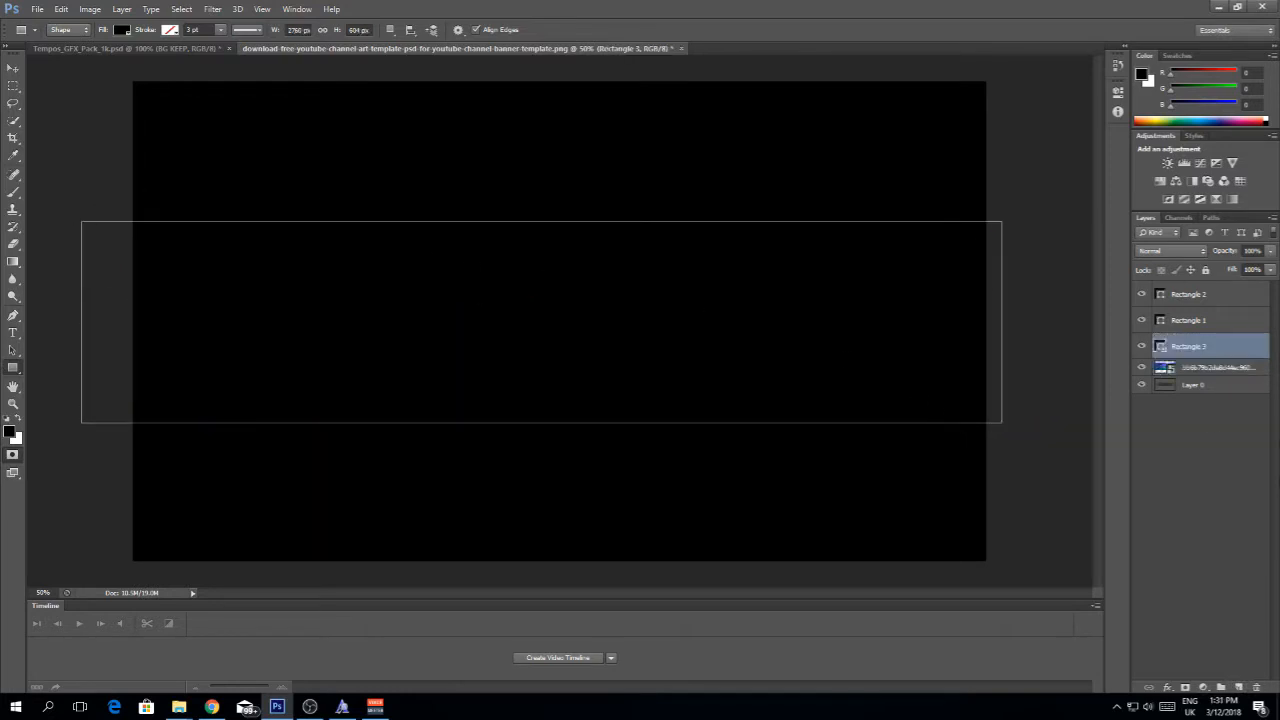
{"action": "left_click_drag", "start_coordinate": [1226, 253], "coordinate": [1227, 256]}
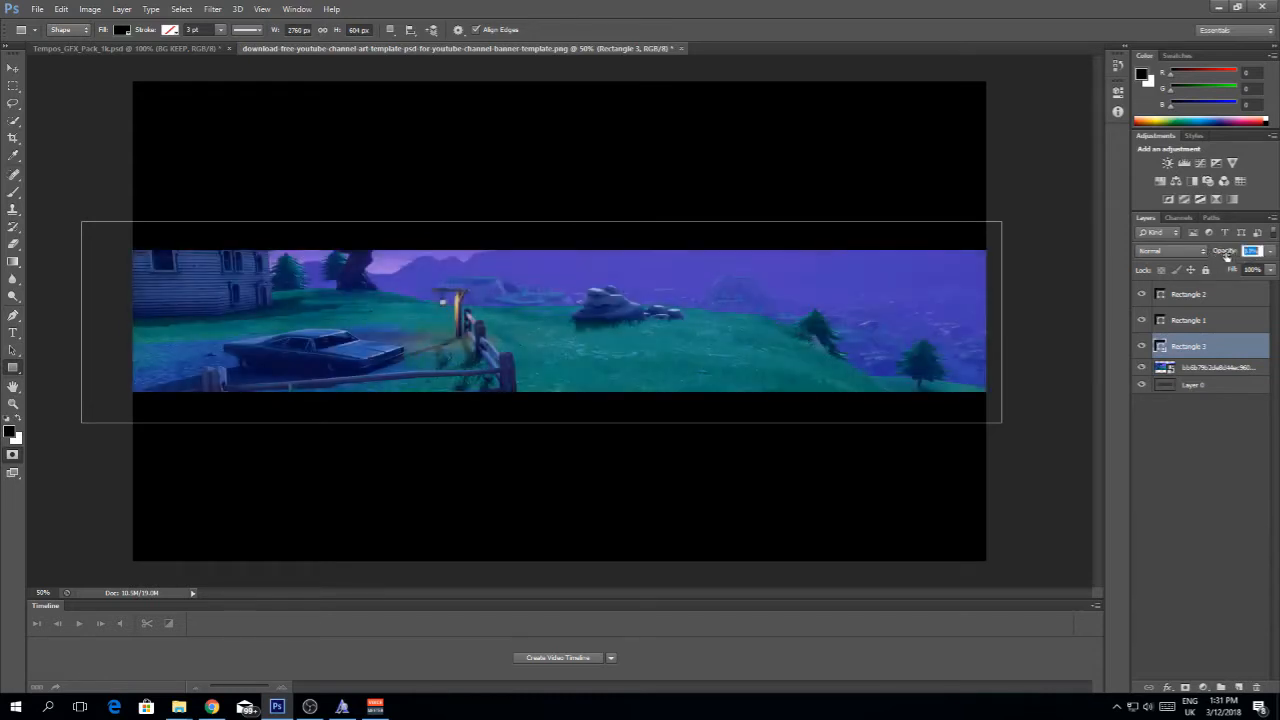
{"action": "left_click", "coordinate": [1225, 457]}
Step: Compare the banner with and without the dark overlay by toggling the visibility of Rectangle 3, leaving it shown
{"action": "left_click", "coordinate": [1142, 346]}
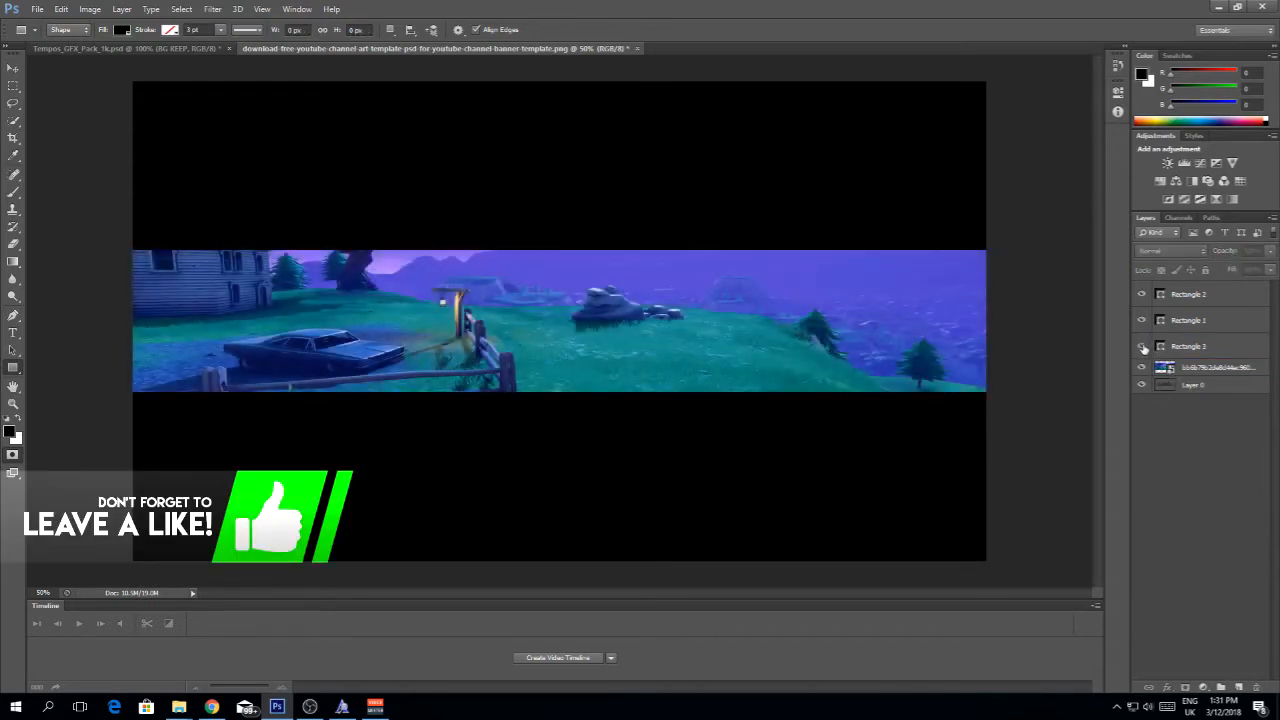
{"action": "left_click", "coordinate": [1142, 346]}
{"action": "left_click", "coordinate": [1142, 346]}
{"action": "left_click", "coordinate": [1142, 346]}
{"action": "left_click", "coordinate": [1142, 346]}
{"action": "left_click", "coordinate": [1142, 346]}
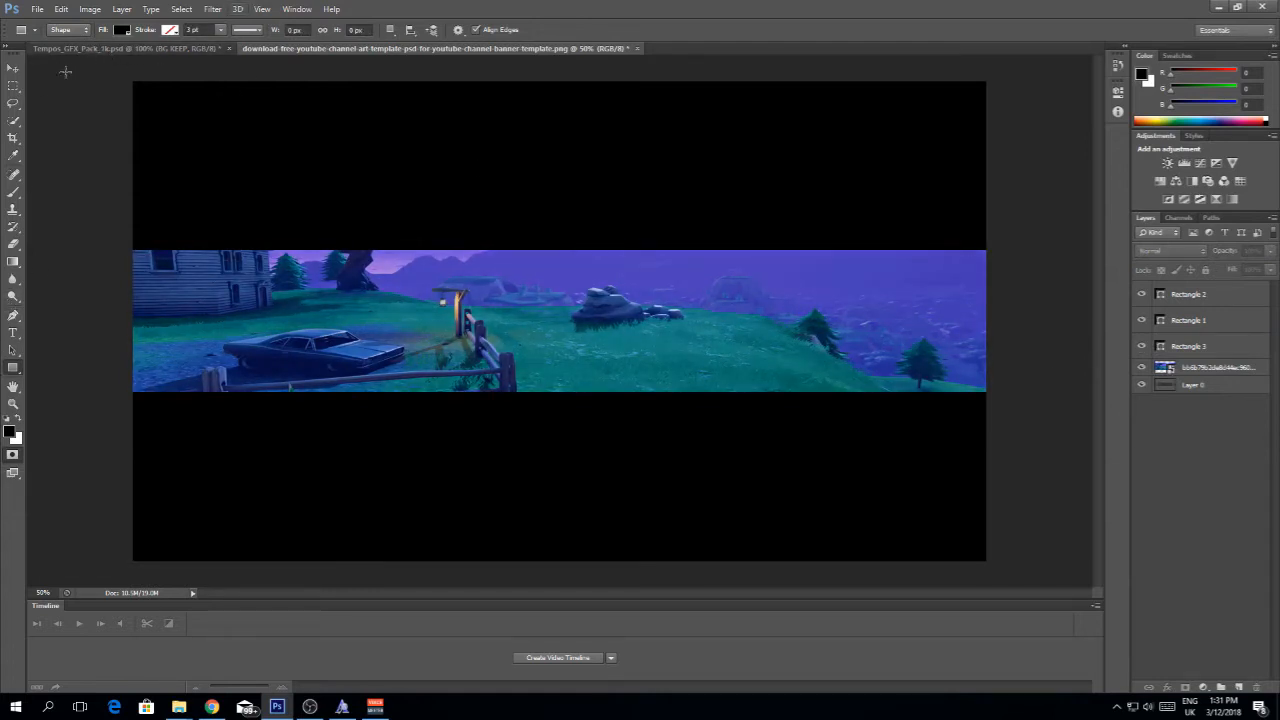
{"action": "left_click", "coordinate": [839, 322]}
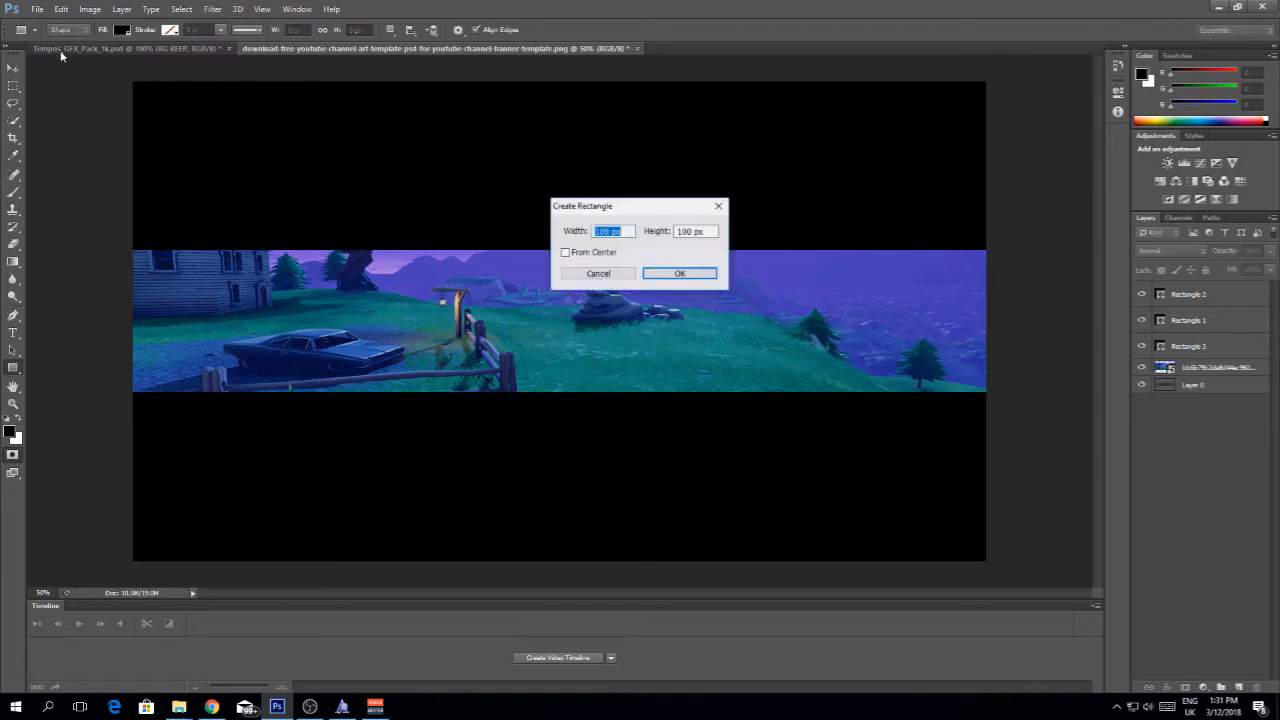
{"action": "left_click", "coordinate": [598, 273]}
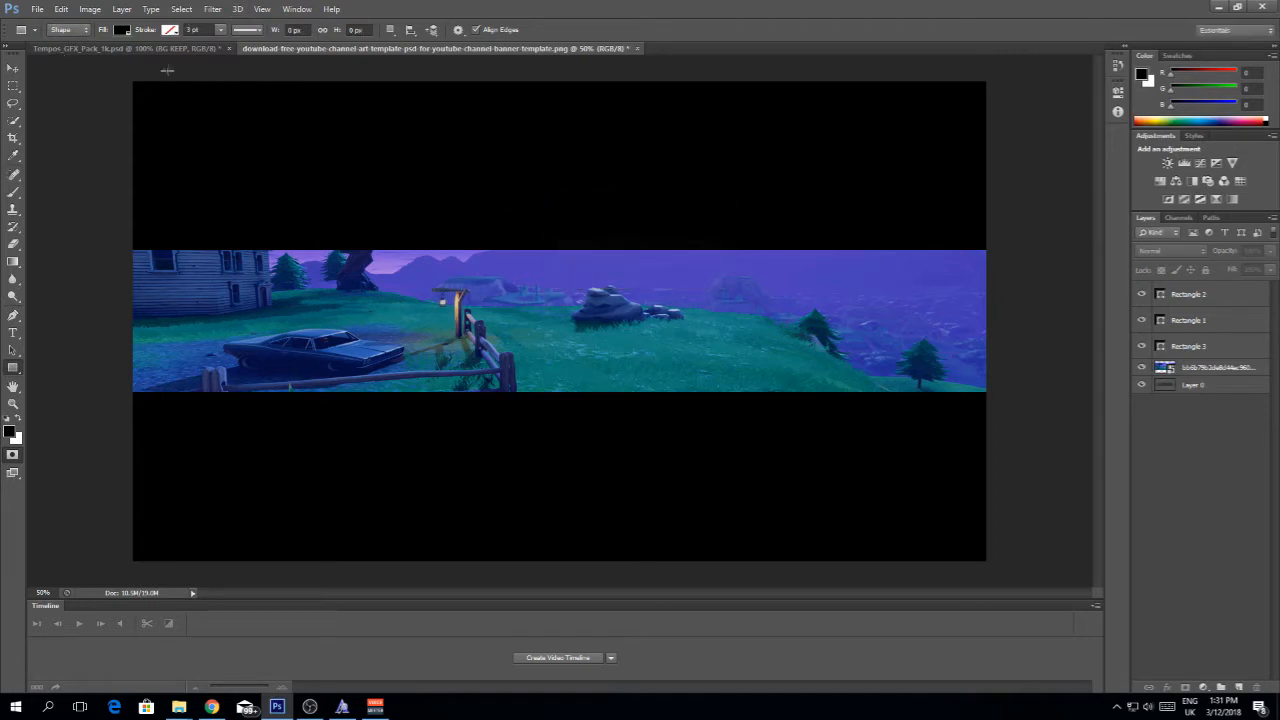
Step: In Tempos_GFX_Pack_1k.psd, collapse the Flares & Lights and Textures groups, then expand Flares & Lights again
{"action": "left_click", "coordinate": [88, 47]}
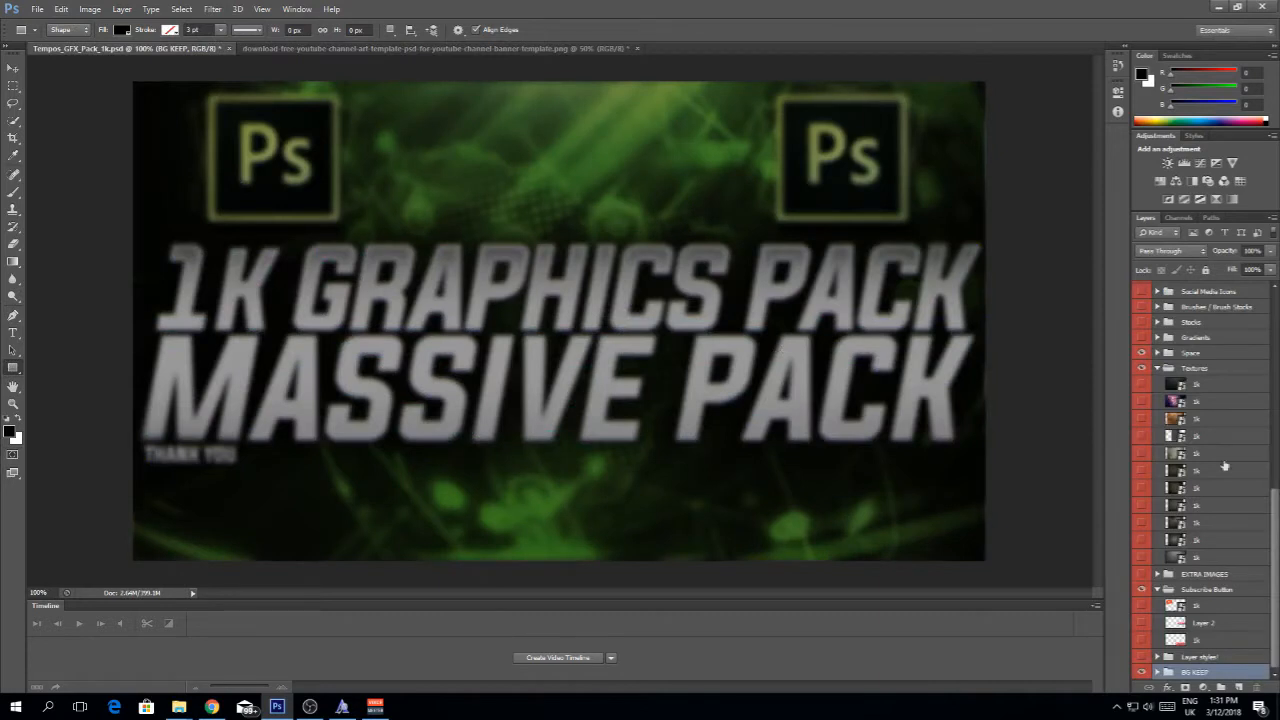
{"action": "scroll", "coordinate": [1273, 530], "scroll_direction": "up", "scroll_amount": 10}
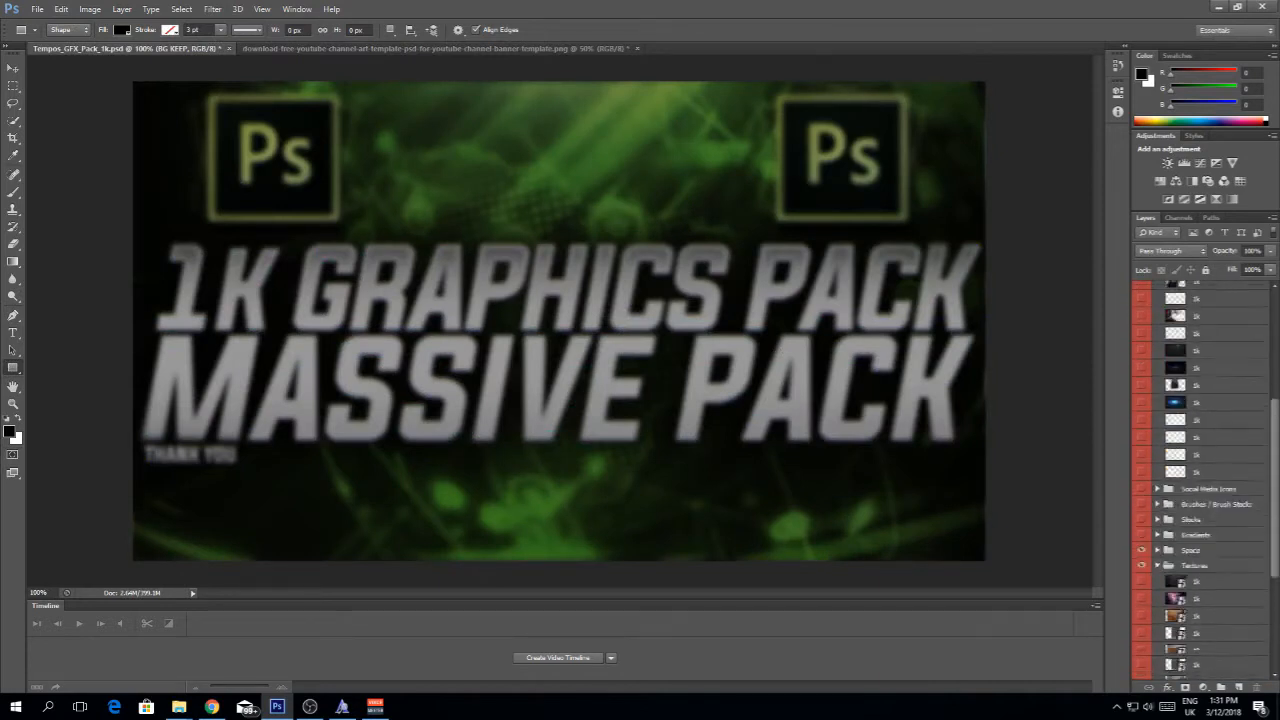
{"action": "scroll", "coordinate": [1200, 480], "scroll_direction": "up", "scroll_amount": 2}
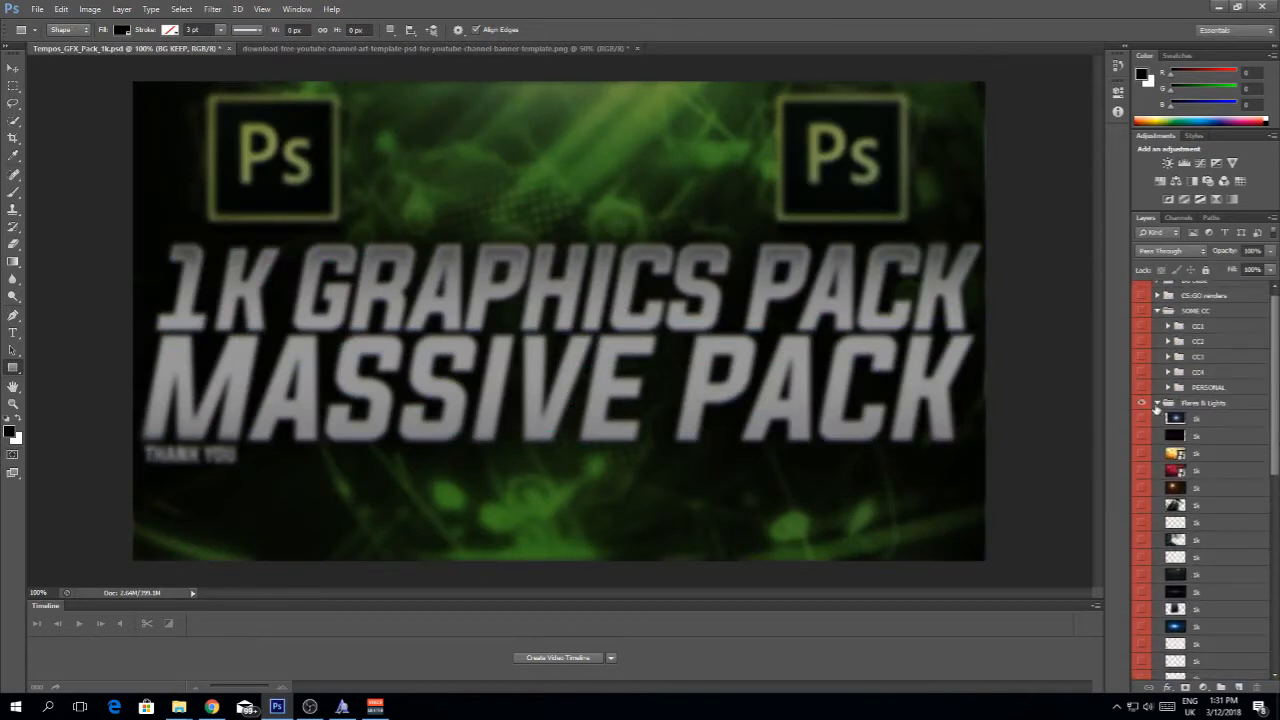
{"action": "left_click", "coordinate": [1157, 403]}
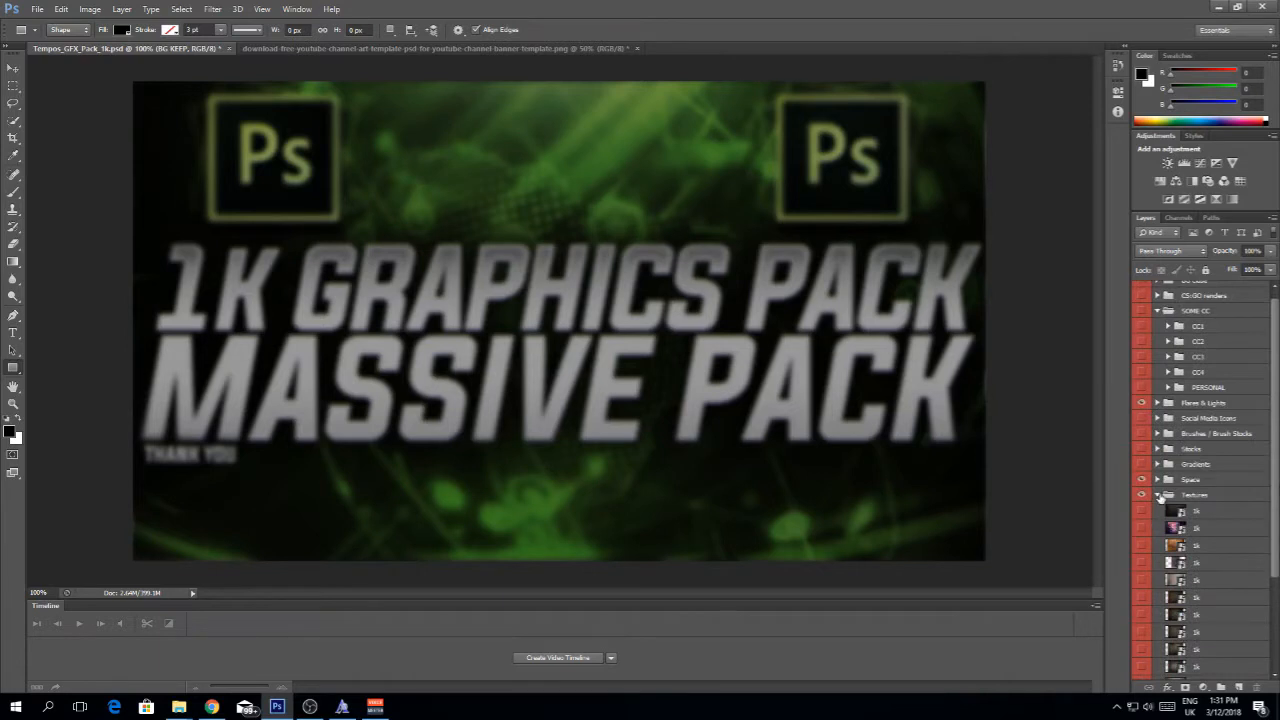
{"action": "left_click", "coordinate": [1159, 495]}
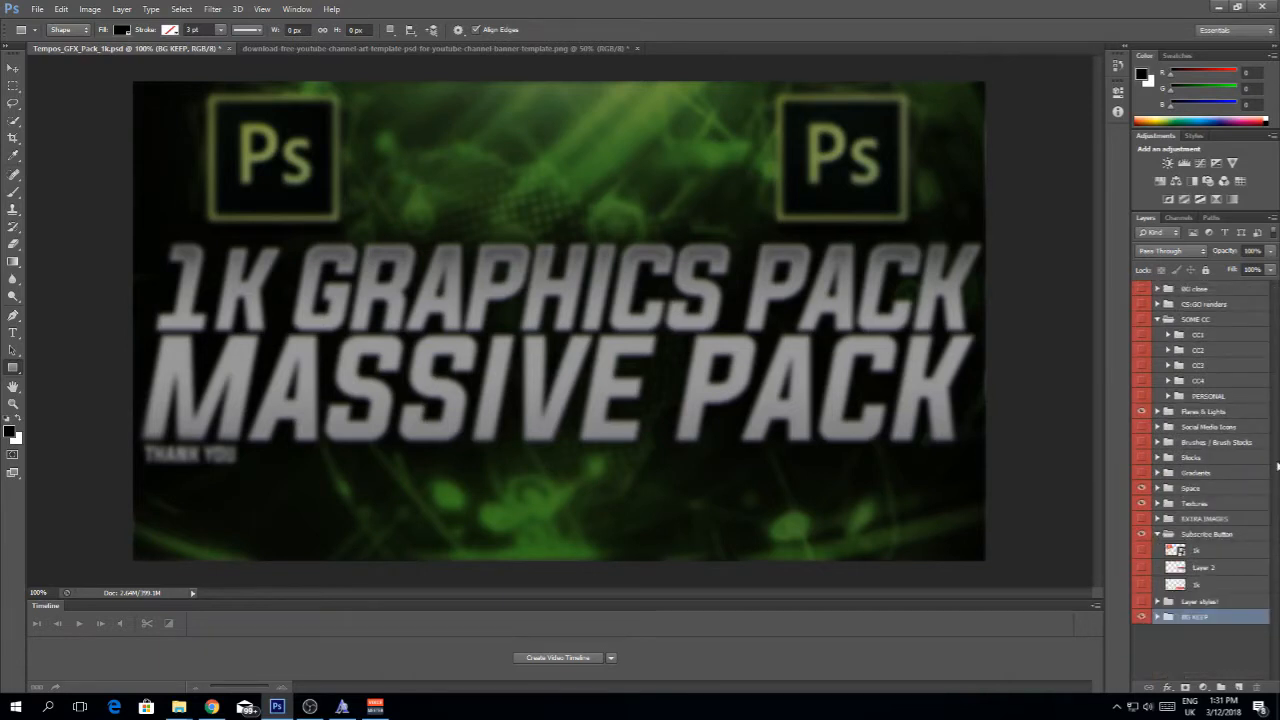
{"action": "left_click", "coordinate": [1157, 412]}
Step: Show the pink and purple flares layer, second in Flares & Lights, and copy it into the channel banner document
{"action": "left_click", "coordinate": [1142, 428]}
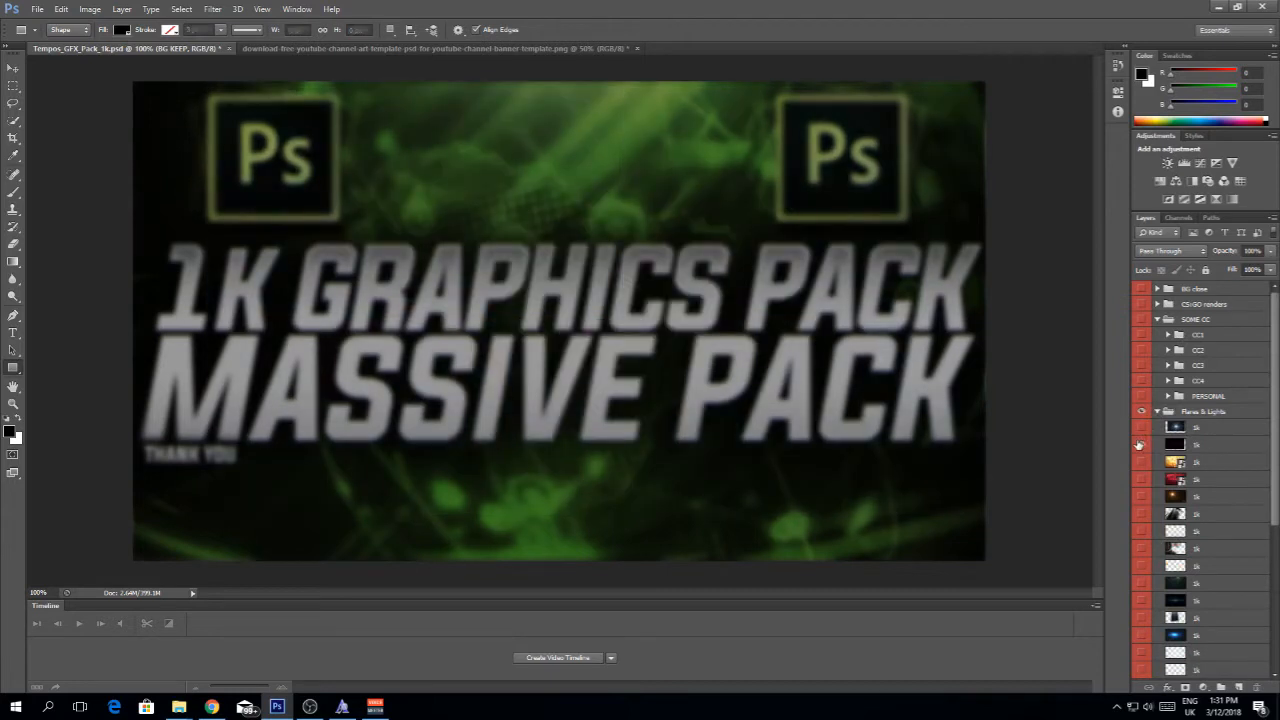
{"action": "left_click", "coordinate": [1141, 445]}
{"action": "left_click", "coordinate": [1141, 445]}
{"action": "left_click", "coordinate": [1141, 445]}
{"action": "left_click", "coordinate": [1200, 444]}
{"action": "left_click", "coordinate": [13, 67]}
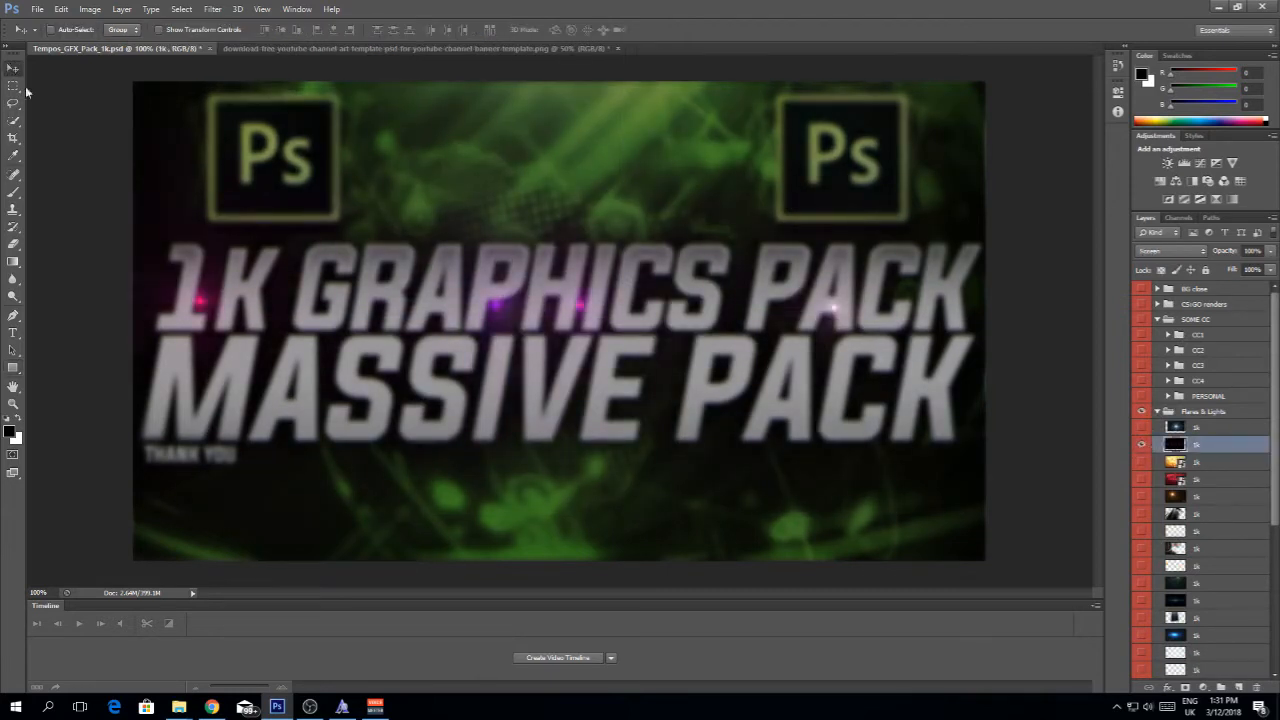
{"action": "left_click_drag", "start_coordinate": [512, 322], "coordinate": [555, 334]}
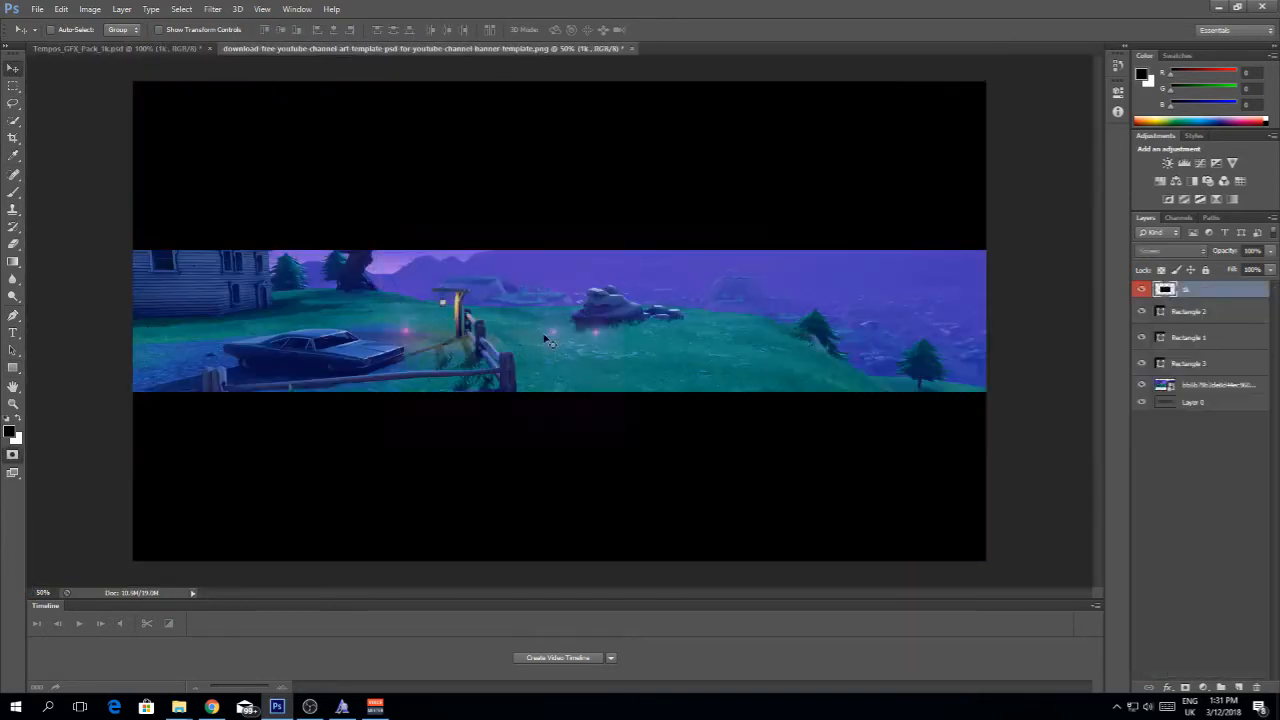
Step: Try a Color Overlay layer style on the copied flares layer
{"action": "right_click", "coordinate": [1213, 297]}
{"action": "left_click", "coordinate": [1060, 168]}
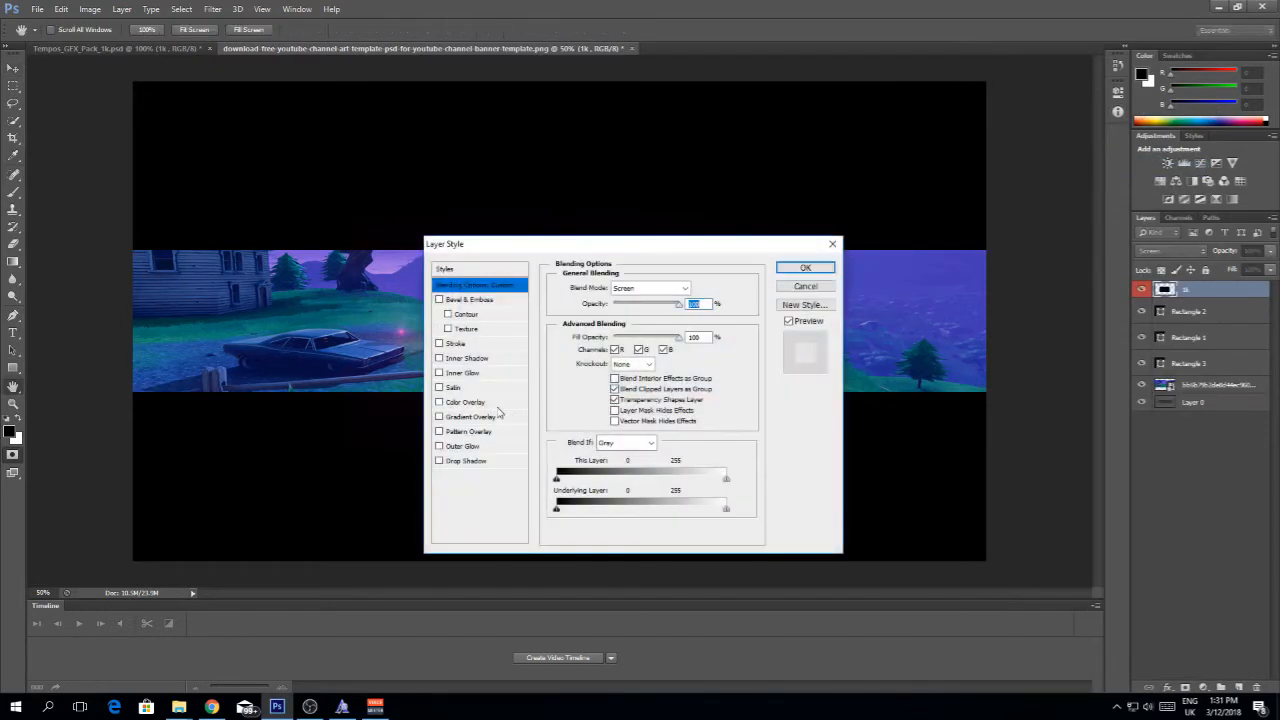
{"action": "left_click", "coordinate": [468, 402]}
{"action": "left_click", "coordinate": [806, 268]}
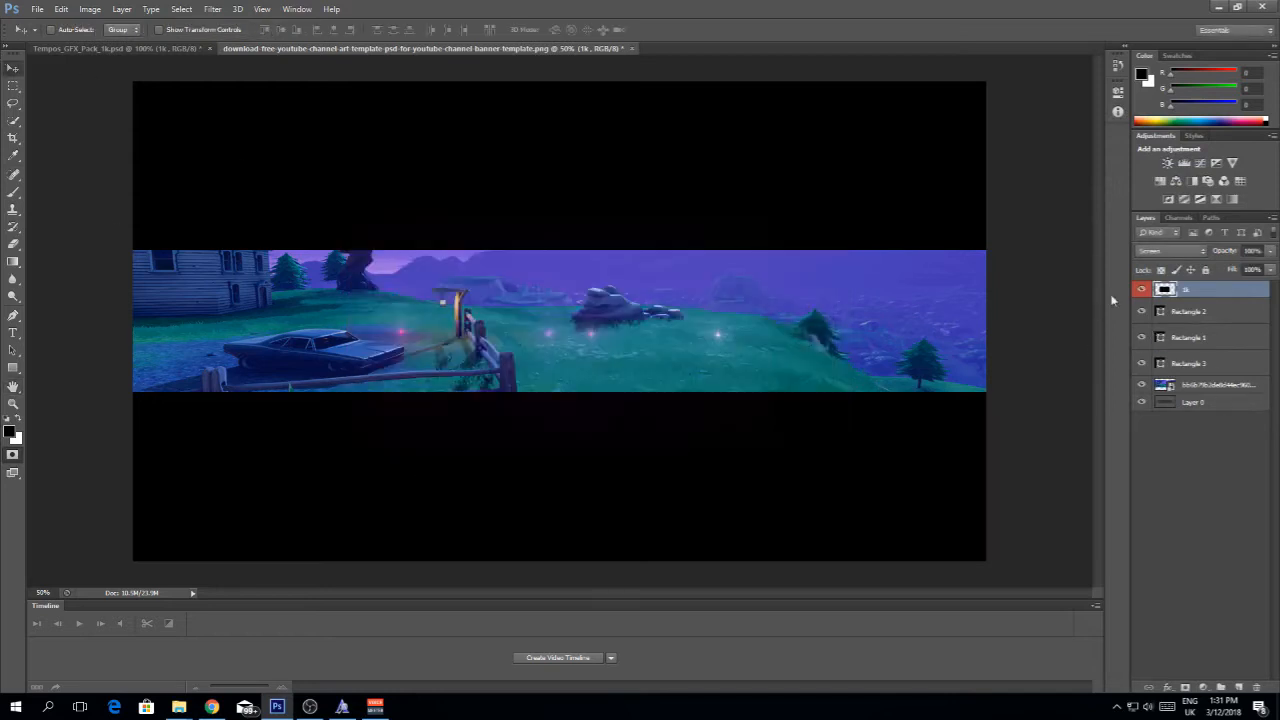
Step: Move the flares down onto the grass in the image strip and set the layer's opacity to 72%
{"action": "left_click_drag", "start_coordinate": [485, 329], "coordinate": [499, 354]}
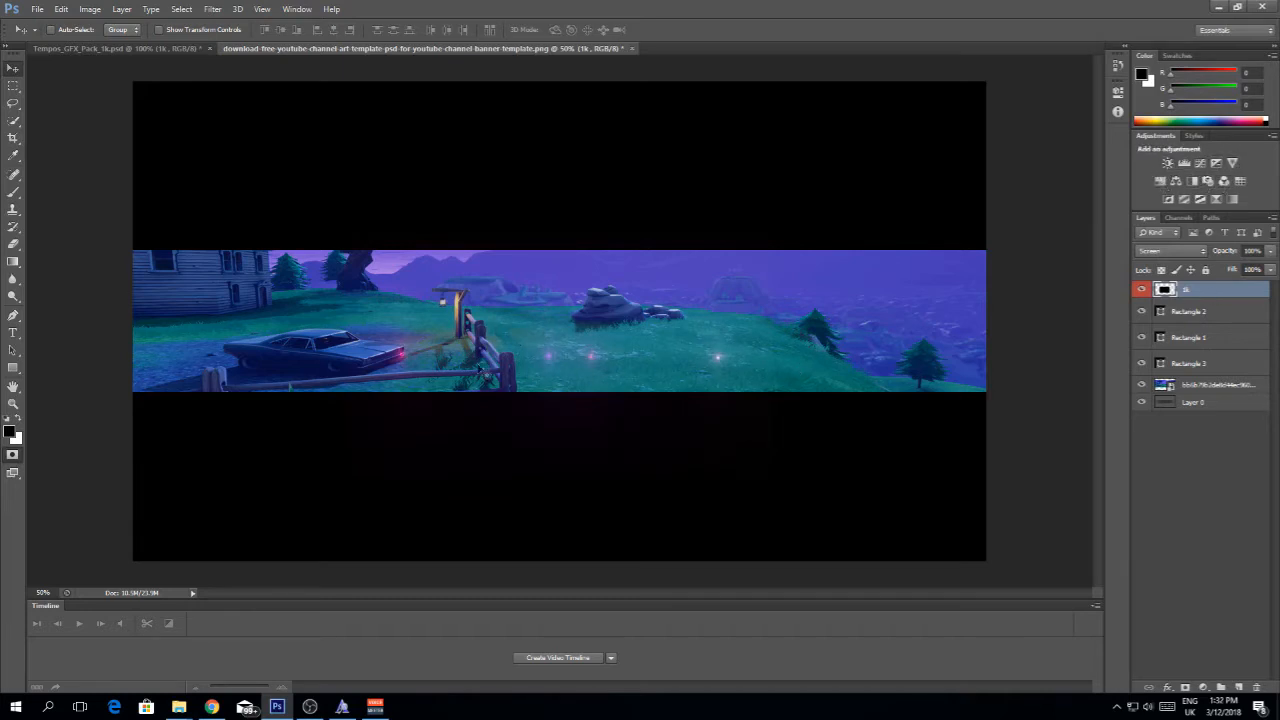
{"action": "left_click_drag", "start_coordinate": [543, 364], "coordinate": [587, 371]}
{"action": "left_click_drag", "start_coordinate": [1228, 252], "coordinate": [1216, 258]}
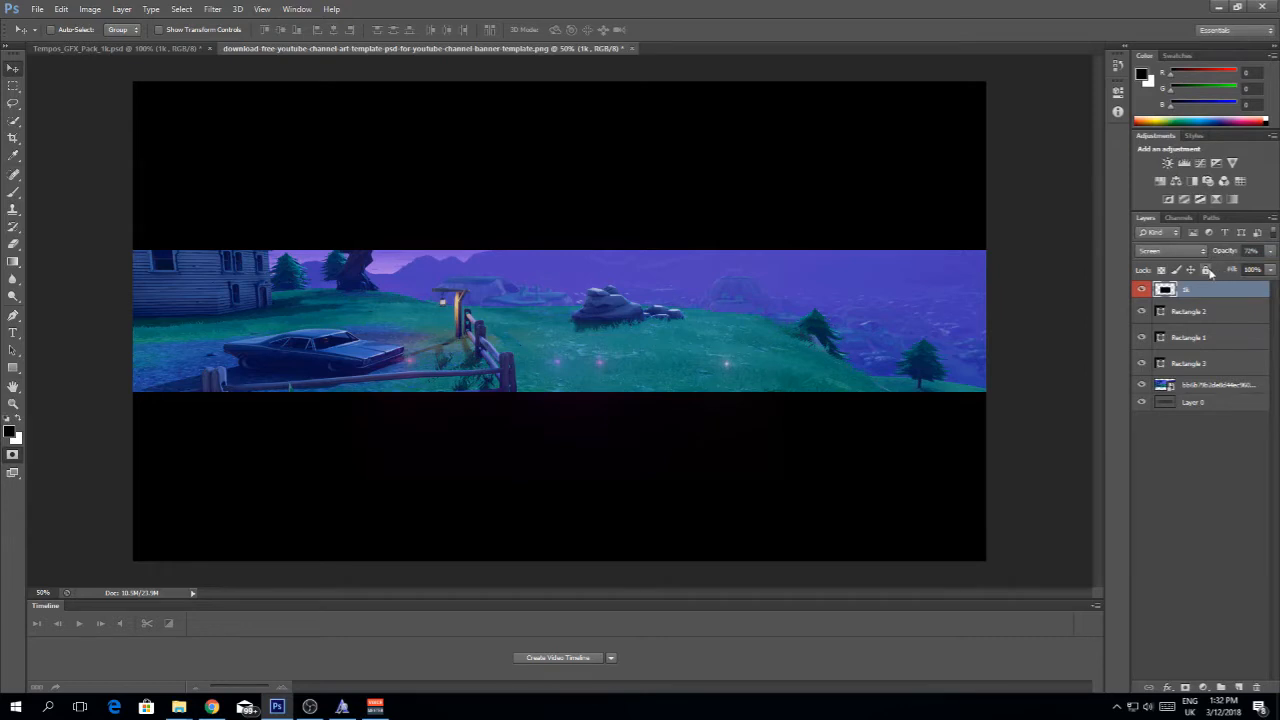
Step: Scale the flares layer to about 205% width and 114% height across the whole banner, and shift it down near the strip's lower edge
{"action": "key", "text": "ctrl+t"}
{"action": "left_click_drag", "start_coordinate": [356, 240], "coordinate": [135, 219]}
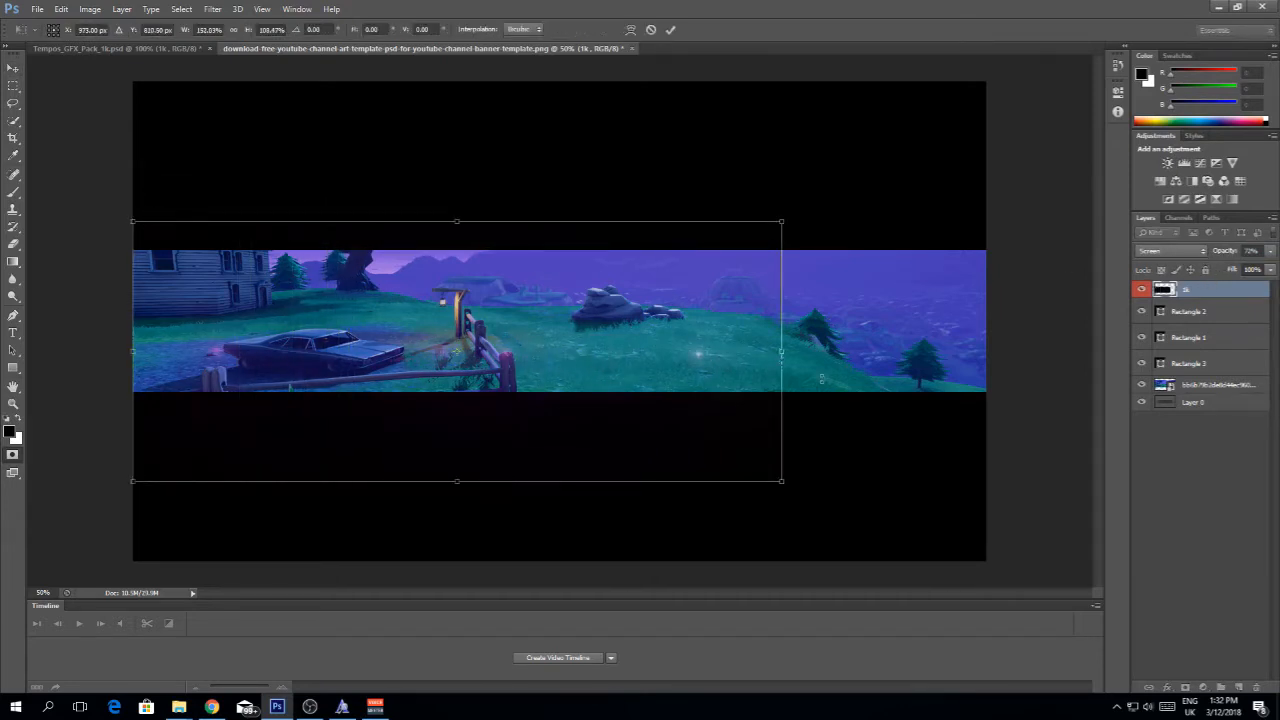
{"action": "left_click_drag", "start_coordinate": [779, 479], "coordinate": [1008, 493]}
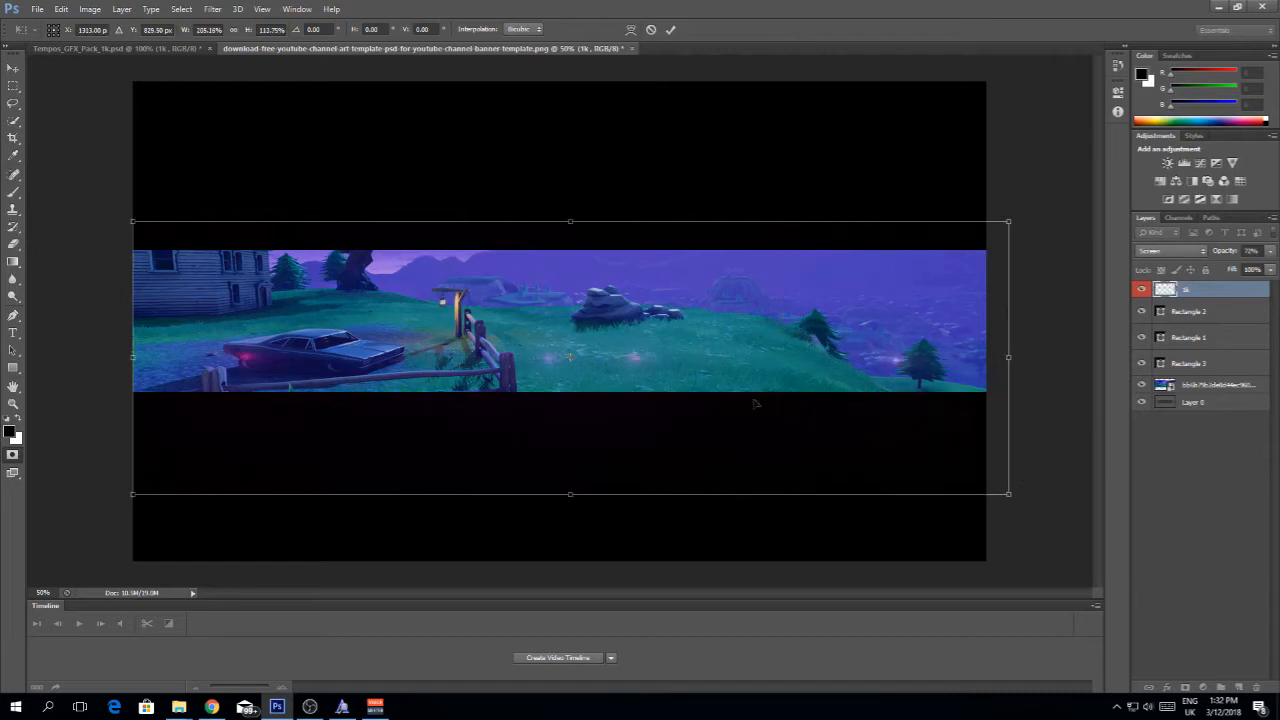
{"action": "left_click_drag", "start_coordinate": [650, 338], "coordinate": [649, 357]}
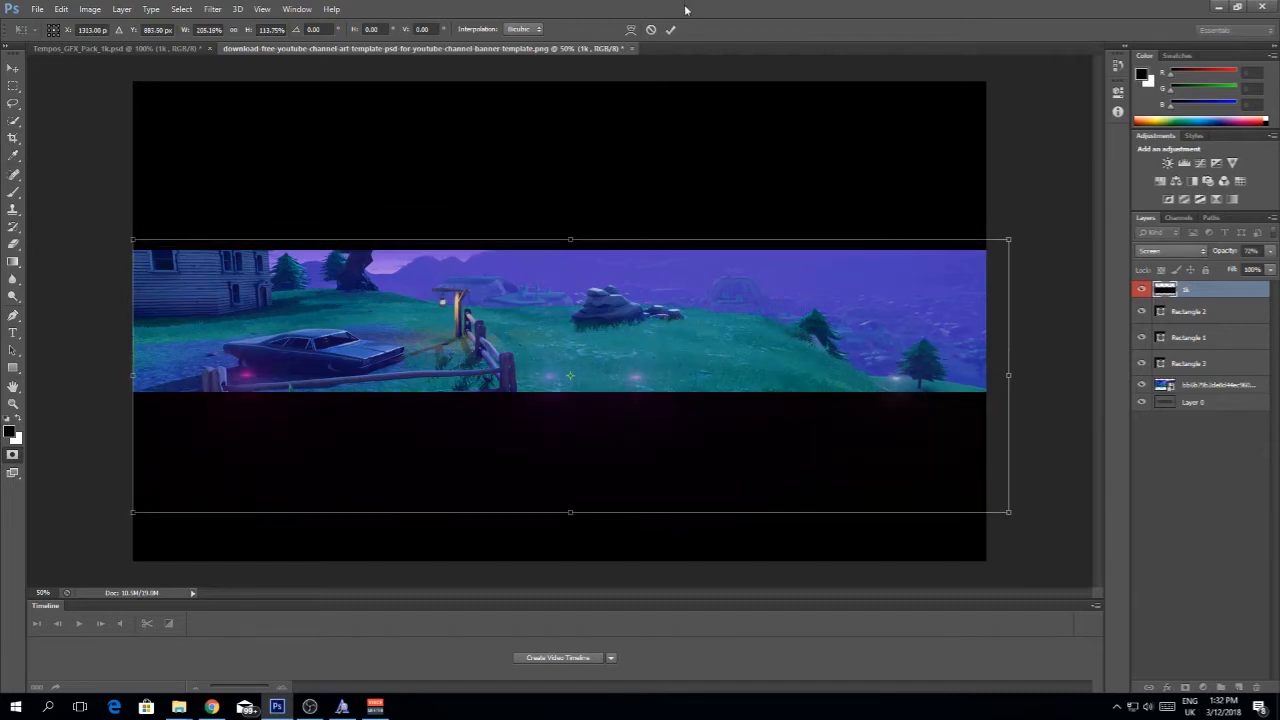
{"action": "left_click", "coordinate": [670, 30]}
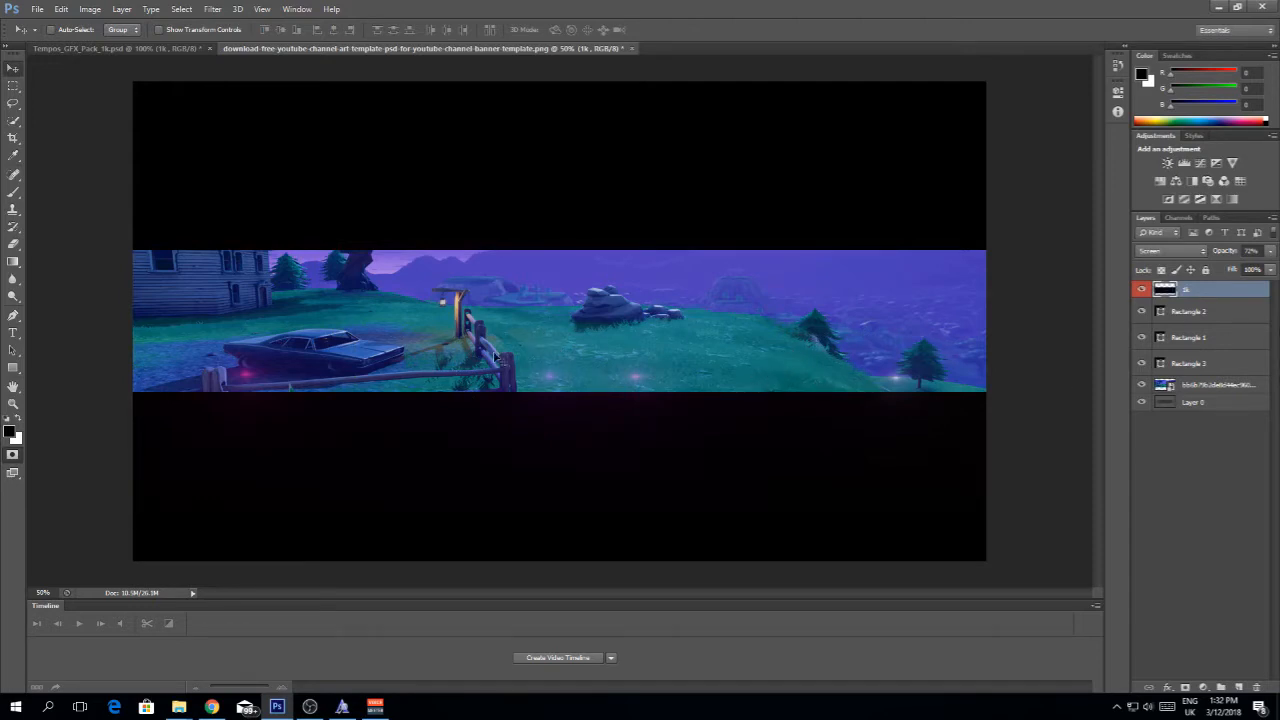
Step: Return to Tempos_GFX_Pack_1k.psd, hide the copied flares layer and preview the orange sun flare layer
{"action": "left_click", "coordinate": [97, 49]}
{"action": "scroll", "coordinate": [1176, 487], "scroll_direction": "down", "scroll_amount": 1}
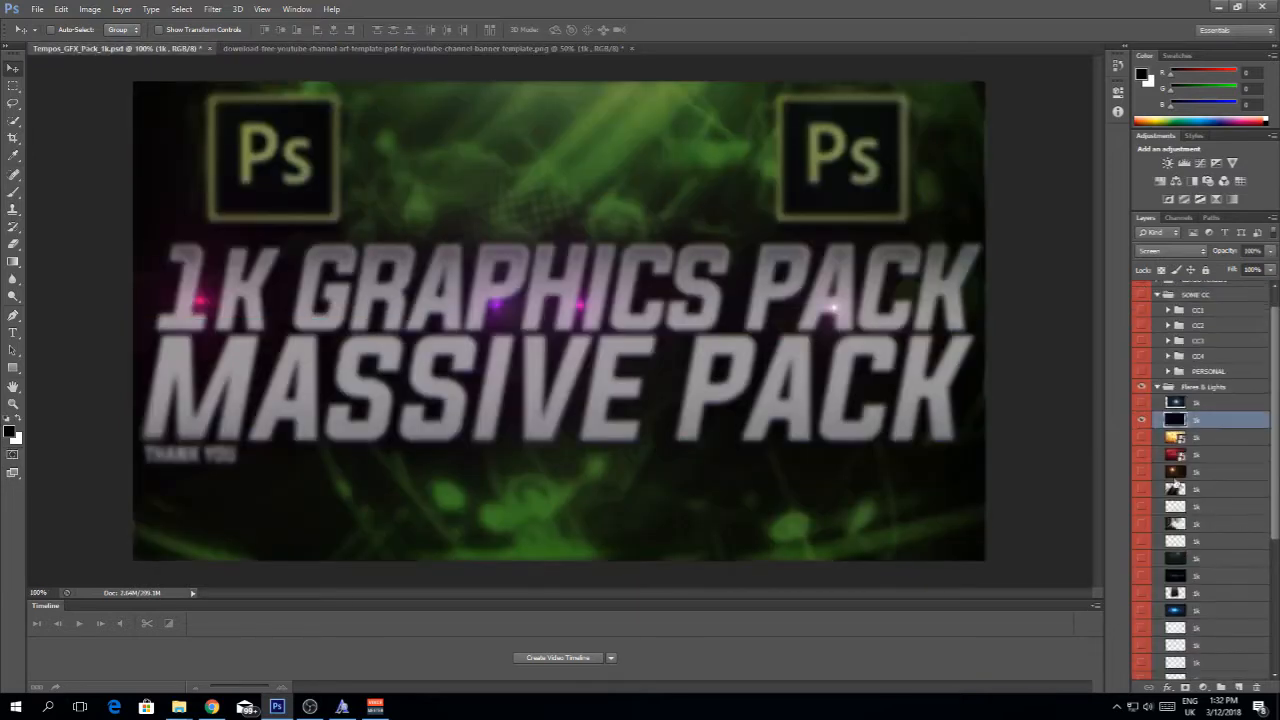
{"action": "left_click", "coordinate": [1141, 419]}
{"action": "left_click", "coordinate": [1141, 471]}
{"action": "left_click", "coordinate": [1141, 471]}
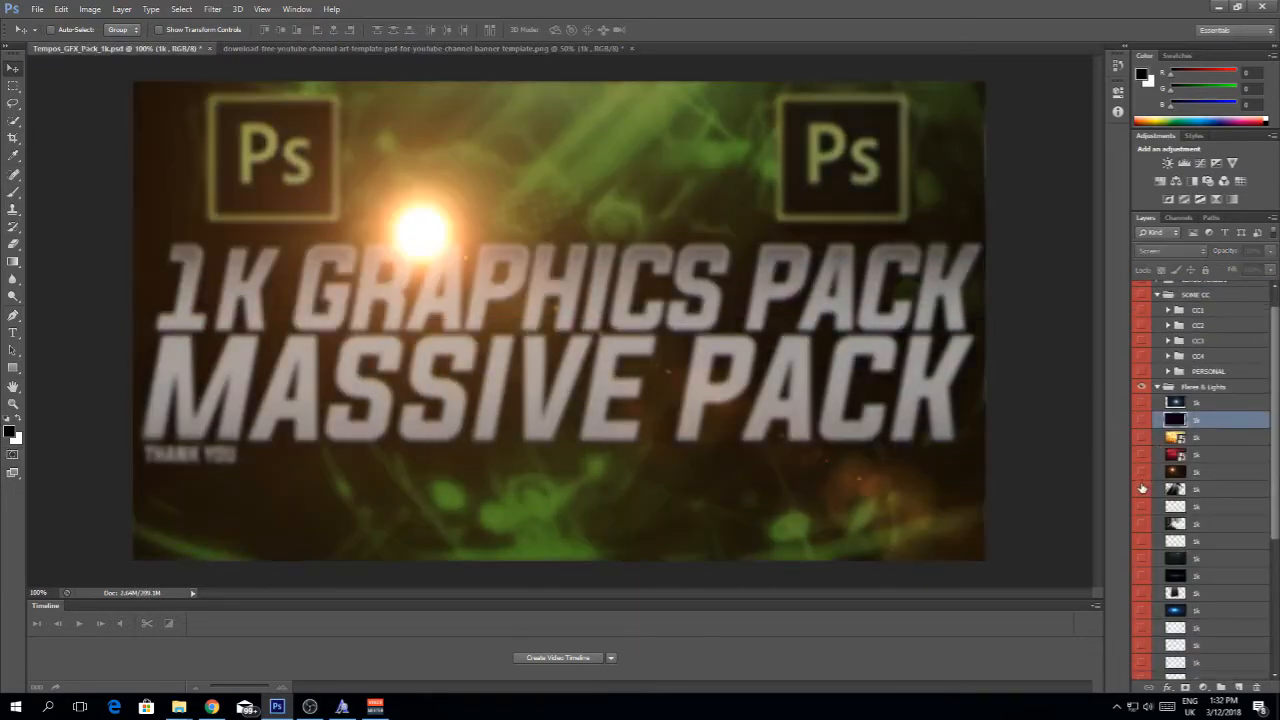
Step: Show the white light rays layer in Flares & Lights and copy it into the banner, with the rays starting at the canvas's upper edge near the middle
{"action": "left_click", "coordinate": [1142, 489]}
{"action": "left_click", "coordinate": [1142, 489]}
{"action": "left_click", "coordinate": [1142, 489]}
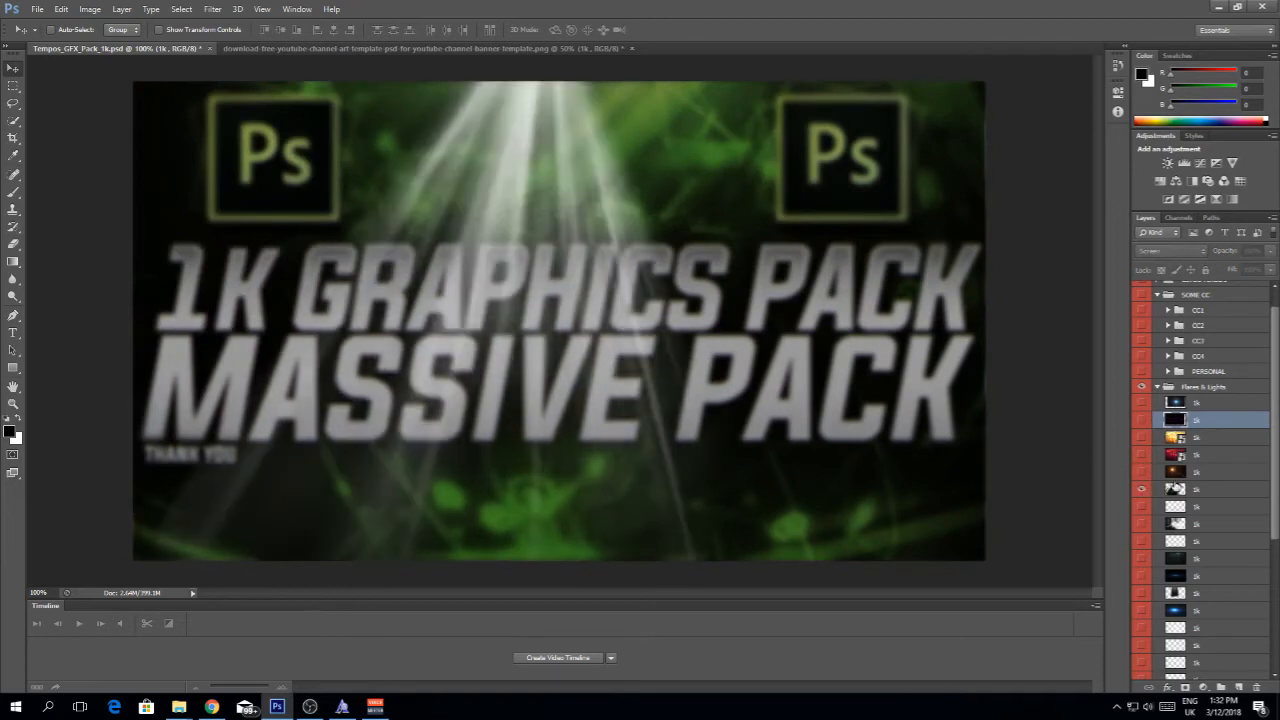
{"action": "left_click", "coordinate": [1175, 489]}
{"action": "left_click_drag", "start_coordinate": [484, 172], "coordinate": [588, 286]}
{"action": "left_click_drag", "start_coordinate": [567, 191], "coordinate": [587, 175]}
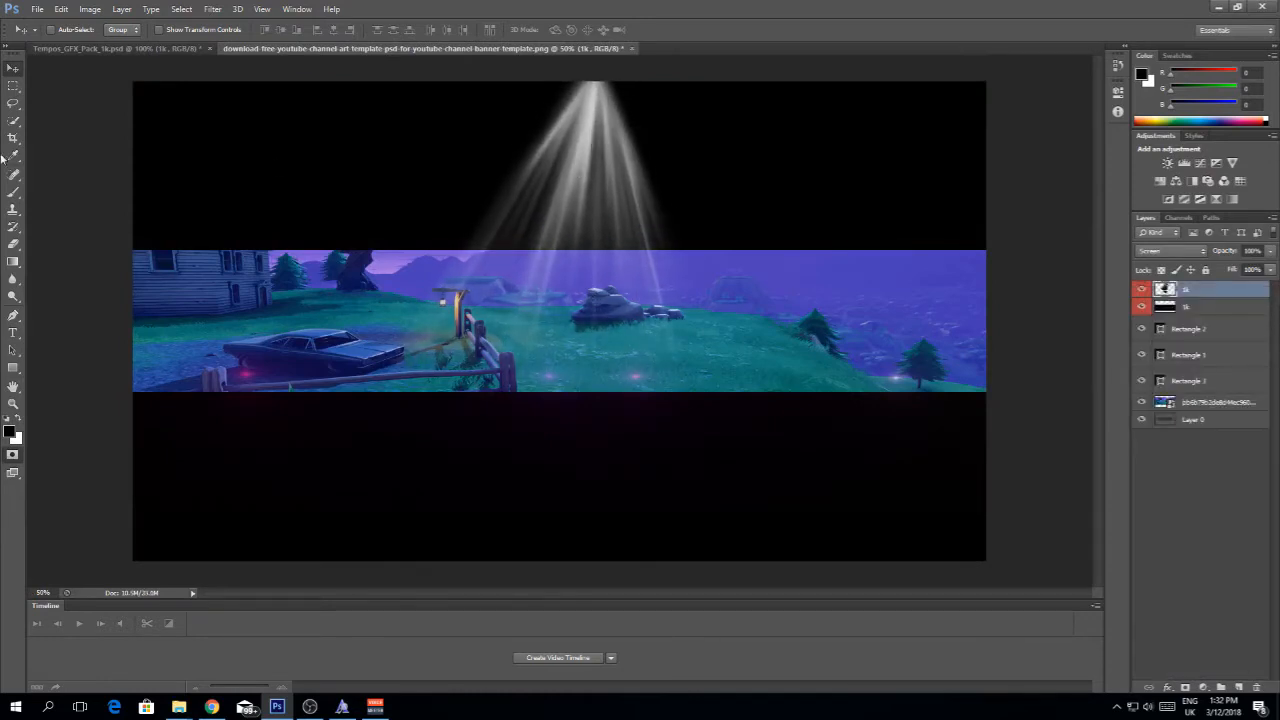
Step: Erase the light rays above the image strip with a 137 px eraser brush and lower the rays layer's opacity
{"action": "left_click", "coordinate": [13, 245]}
{"action": "mouse_move", "coordinate": [447, 99]}
{"action": "left_mouse_down"}
{"action": "mouse_move", "coordinate": [722, 110]}
{"action": "mouse_move", "coordinate": [621, 105]}
{"action": "mouse_move", "coordinate": [747, 80]}
{"action": "left_mouse_up"}
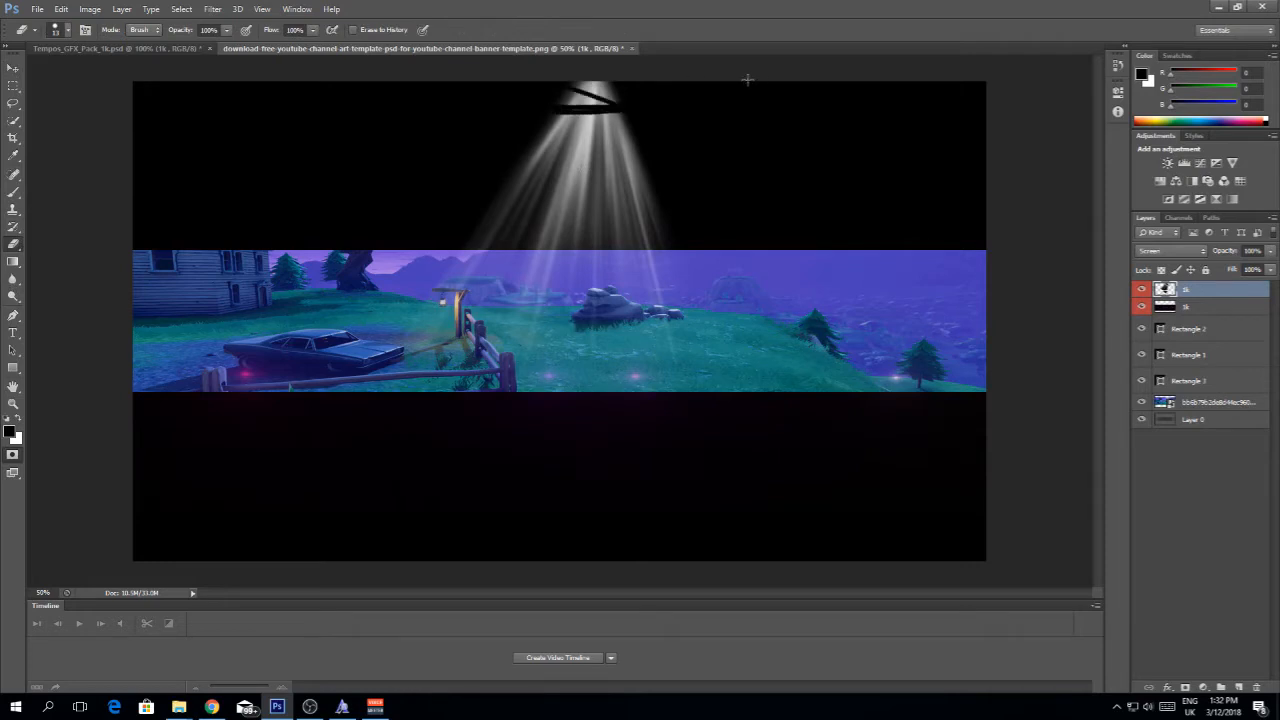
{"action": "left_click", "coordinate": [66, 31]}
{"action": "left_click", "coordinate": [101, 72]}
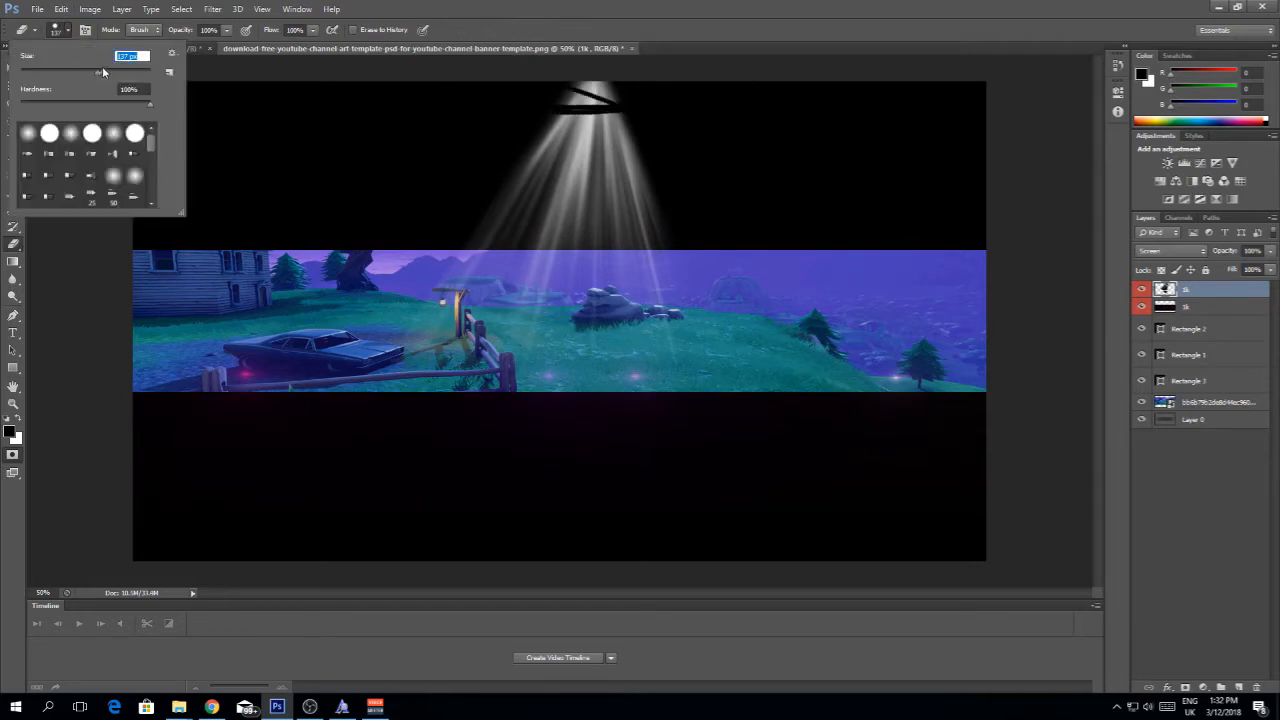
{"action": "mouse_move", "coordinate": [470, 101]}
{"action": "left_mouse_down"}
{"action": "mouse_move", "coordinate": [672, 117]}
{"action": "mouse_move", "coordinate": [601, 86]}
{"action": "mouse_move", "coordinate": [557, 138]}
{"action": "mouse_move", "coordinate": [572, 178]}
{"action": "mouse_move", "coordinate": [689, 203]}
{"action": "mouse_move", "coordinate": [437, 211]}
{"action": "mouse_move", "coordinate": [656, 215]}
{"action": "mouse_move", "coordinate": [457, 220]}
{"action": "mouse_move", "coordinate": [666, 226]}
{"action": "mouse_move", "coordinate": [668, 212]}
{"action": "left_mouse_up"}
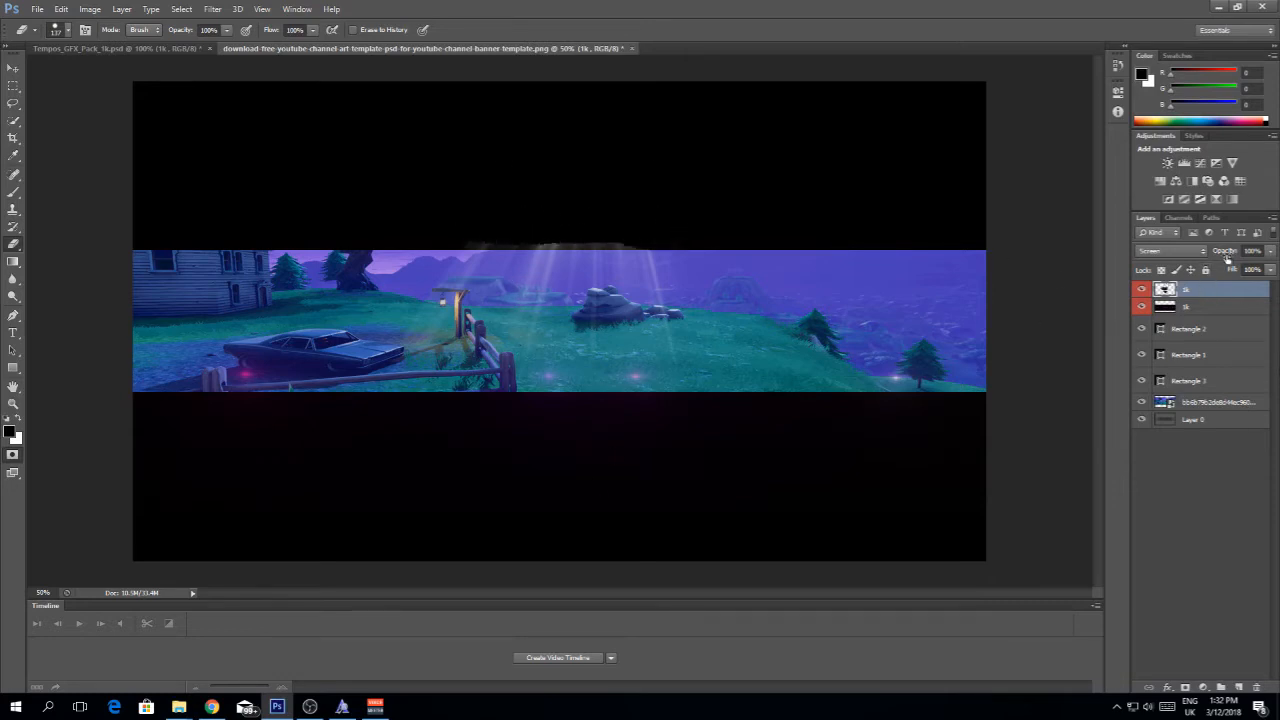
{"action": "left_click_drag", "start_coordinate": [1226, 258], "coordinate": [1226, 258]}
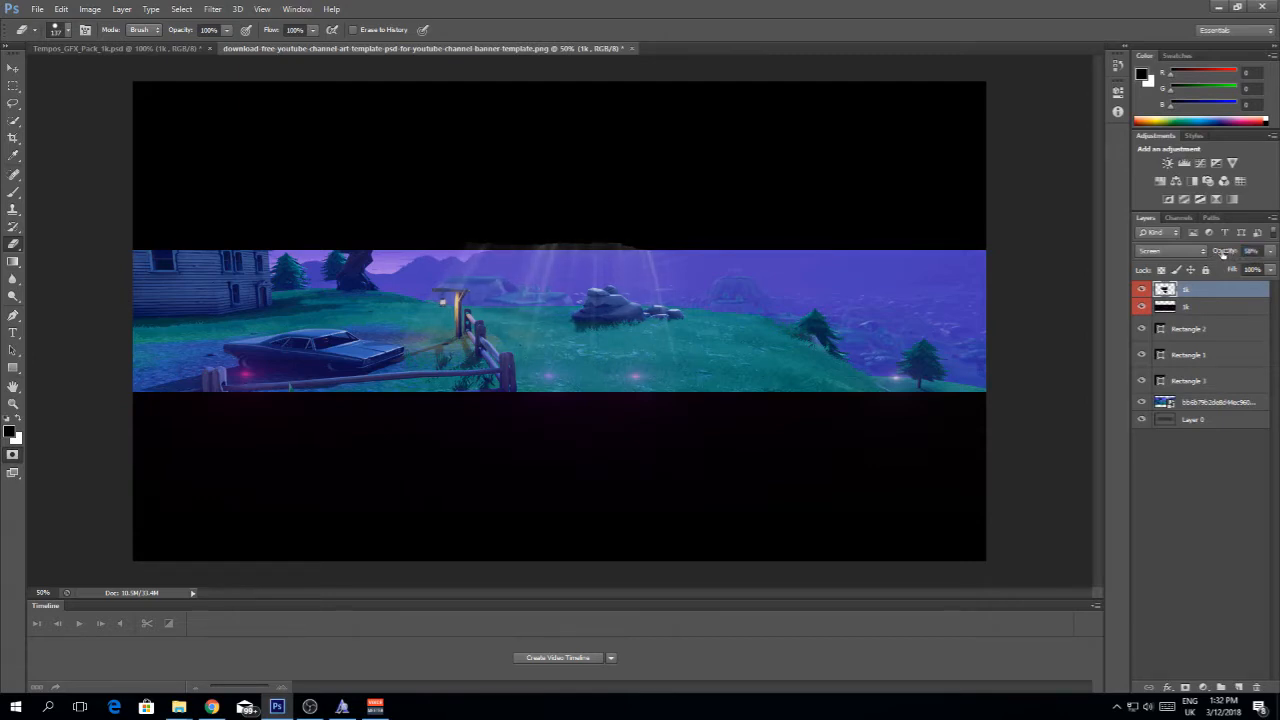
Step: Place the light rays layer directly above Rectangle 3, and in Tempos_GFX_Pack_1k.psd hide the rays and show the white particles layer
{"action": "left_click_drag", "start_coordinate": [1173, 290], "coordinate": [1198, 372]}
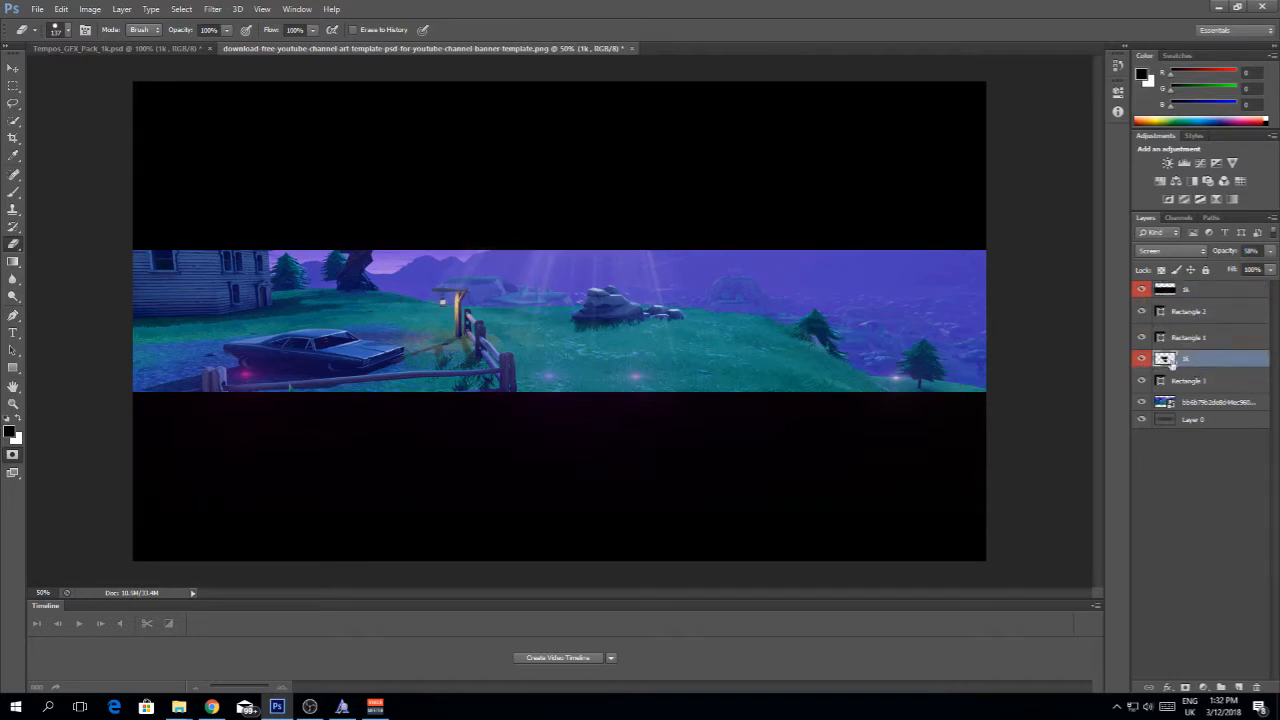
{"action": "left_click", "coordinate": [154, 50]}
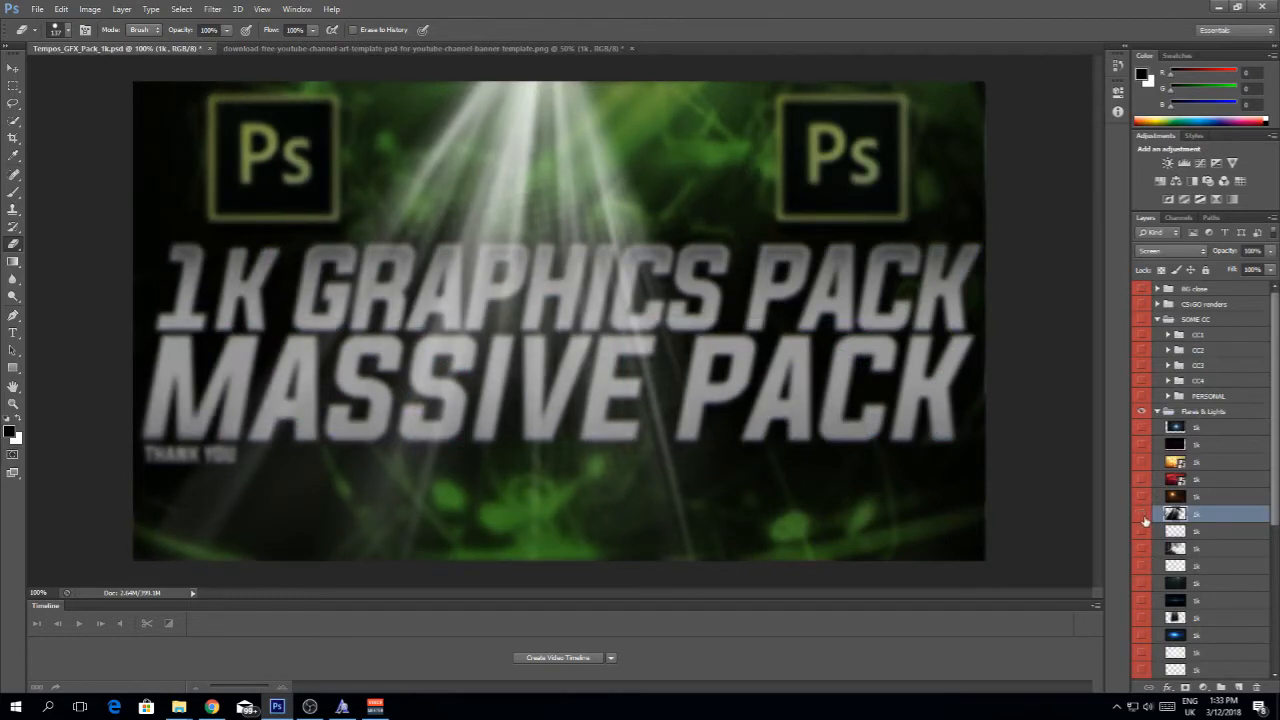
{"action": "left_click", "coordinate": [1145, 518]}
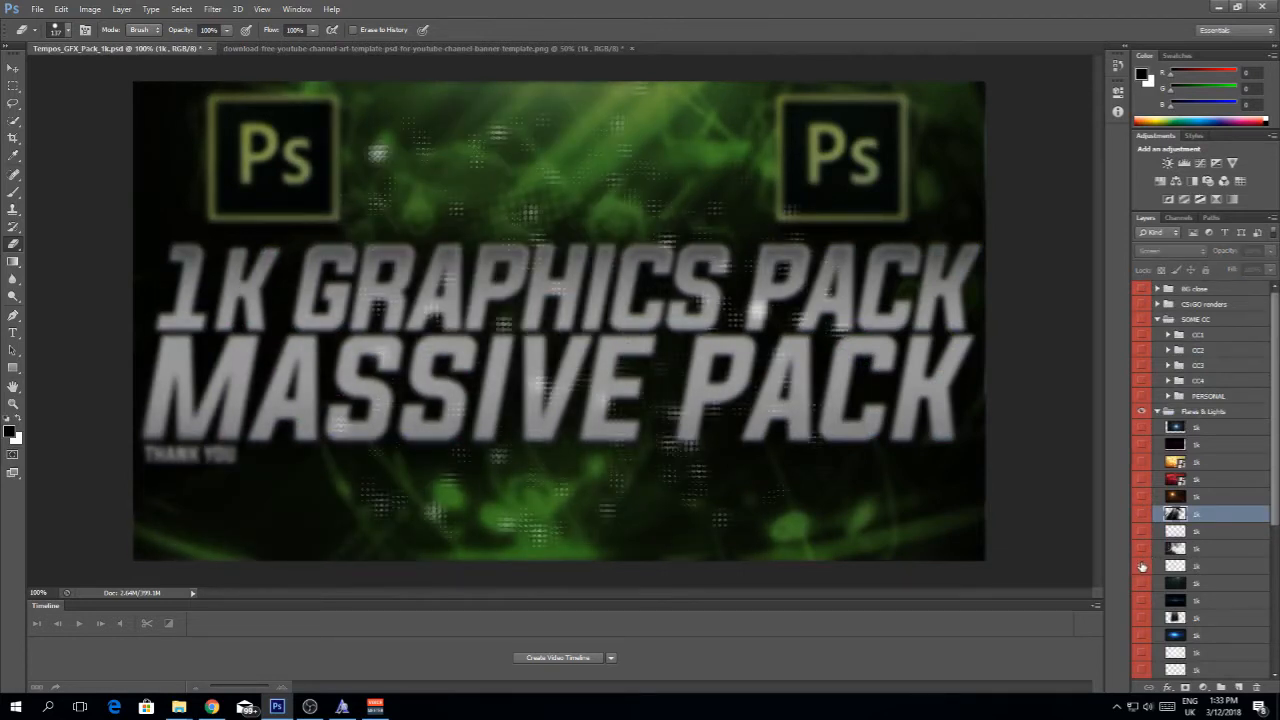
{"action": "left_click", "coordinate": [1142, 566]}
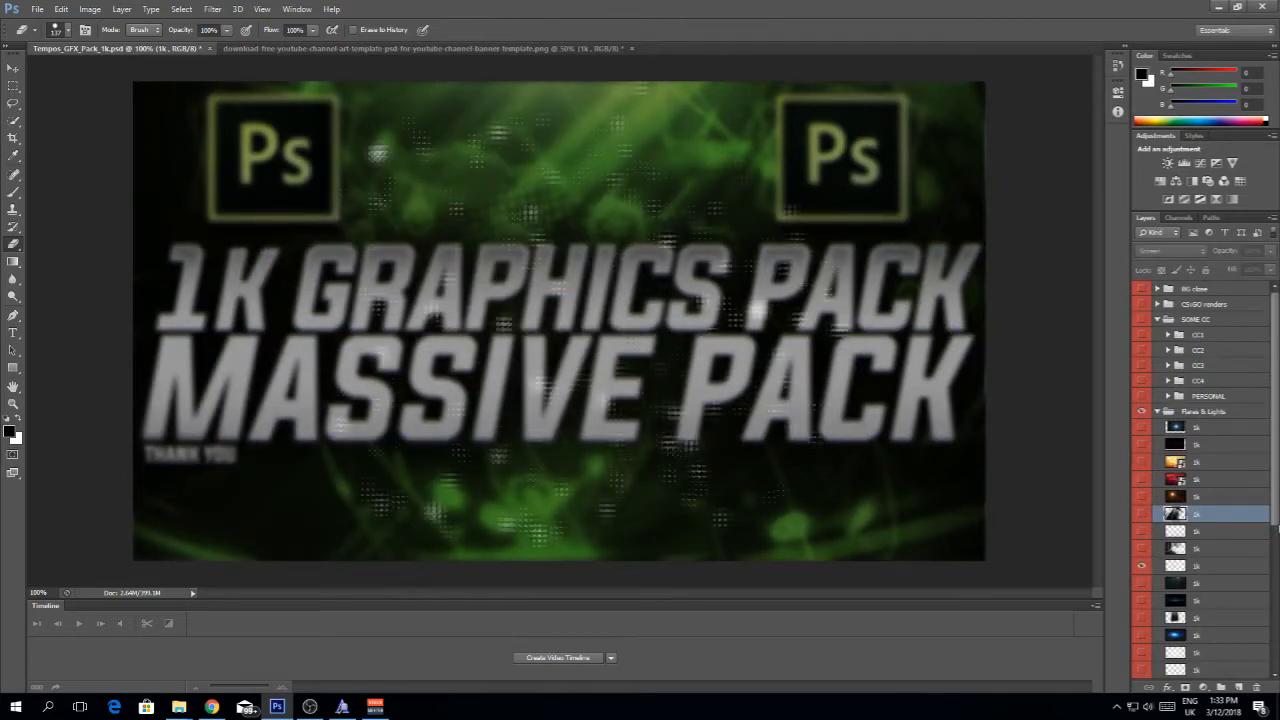
Step: Copy the white particles layer from the graphics pack into the banner, over the house and car at the strip's left end
{"action": "left_click", "coordinate": [1222, 568]}
{"action": "key", "text": "v"}
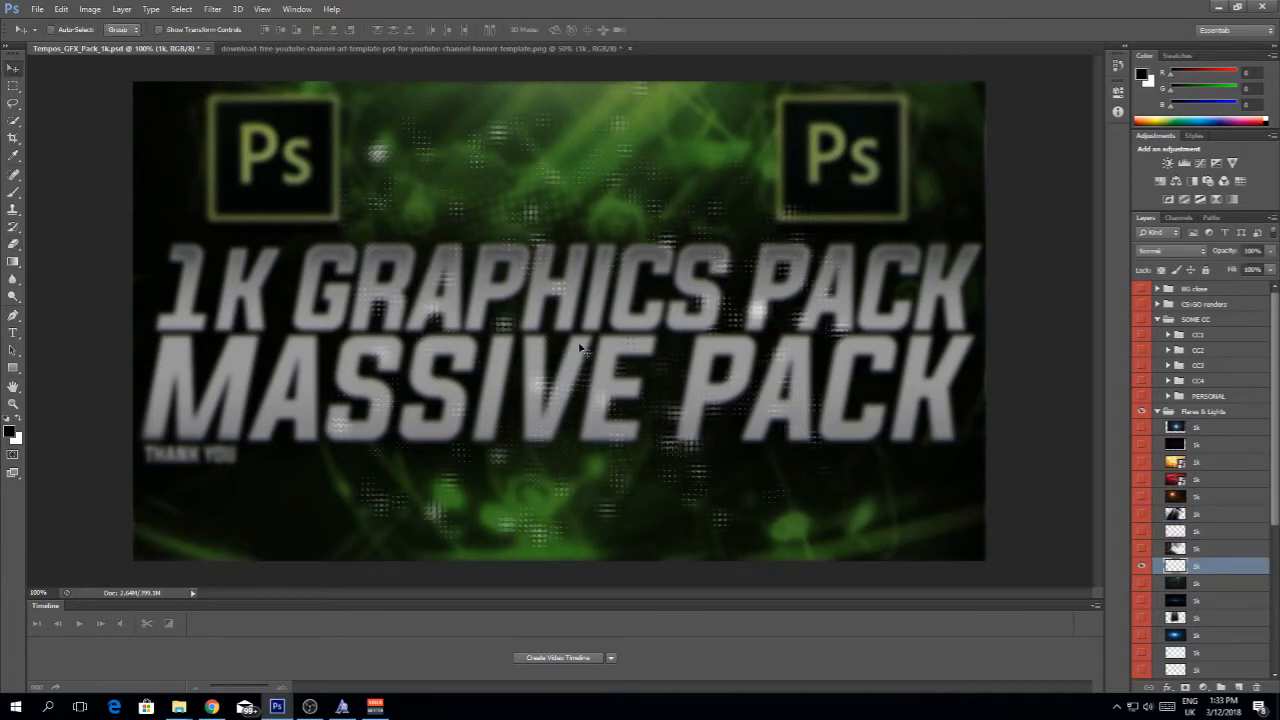
{"action": "left_click_drag", "start_coordinate": [586, 353], "coordinate": [603, 197]}
{"action": "left_click", "coordinate": [345, 48]}
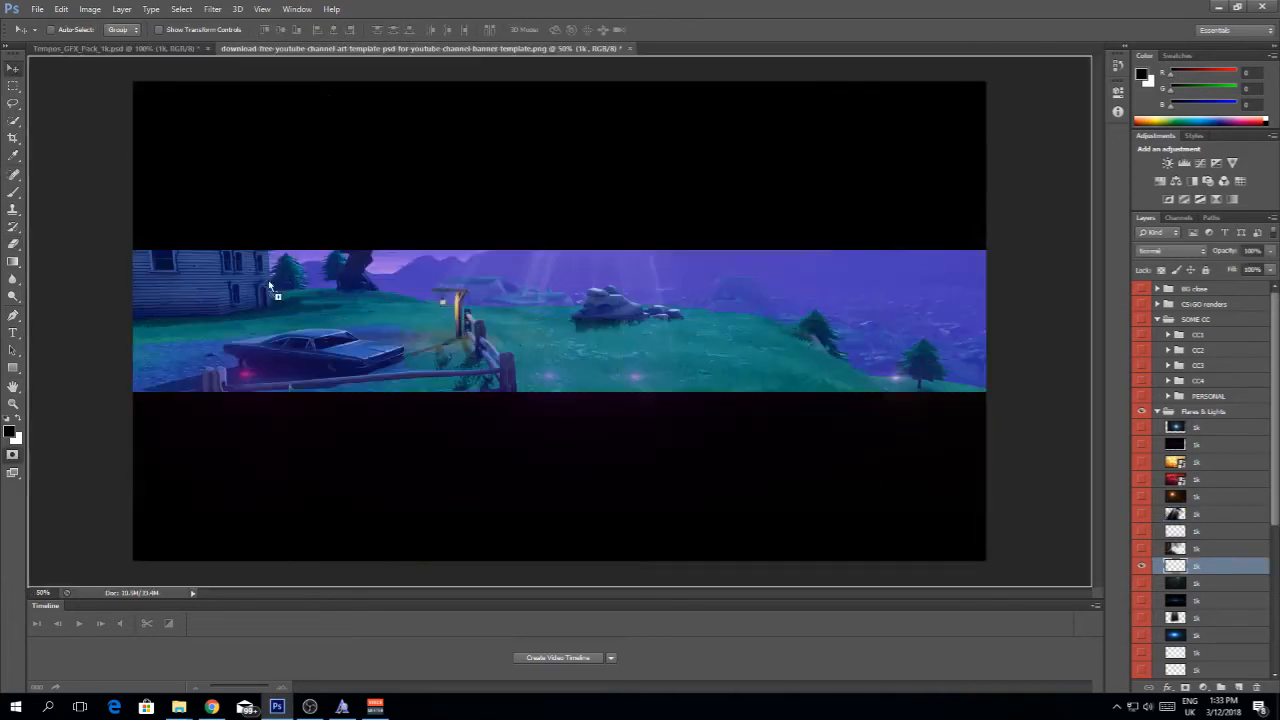
{"action": "left_click_drag", "start_coordinate": [258, 321], "coordinate": [256, 336]}
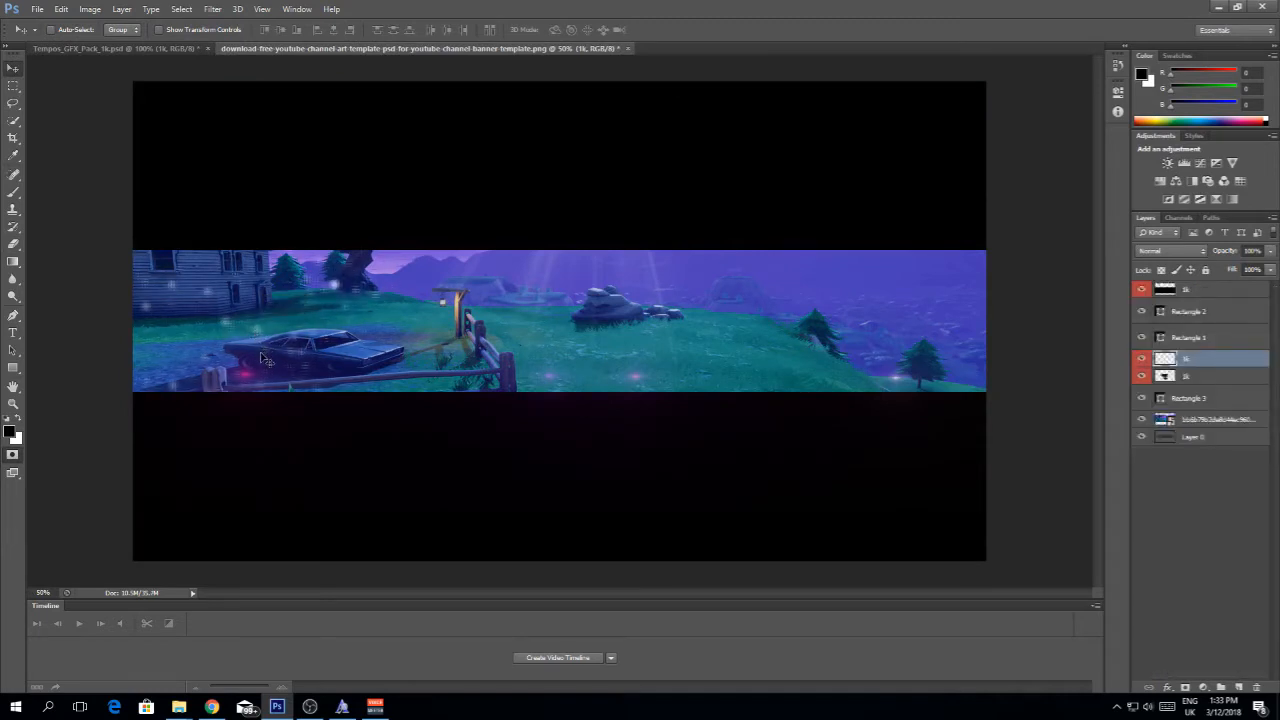
Step: Duplicate the particles layer and move the copy straight across to the right end of the image strip
{"action": "key", "text": "ctrl+j"}
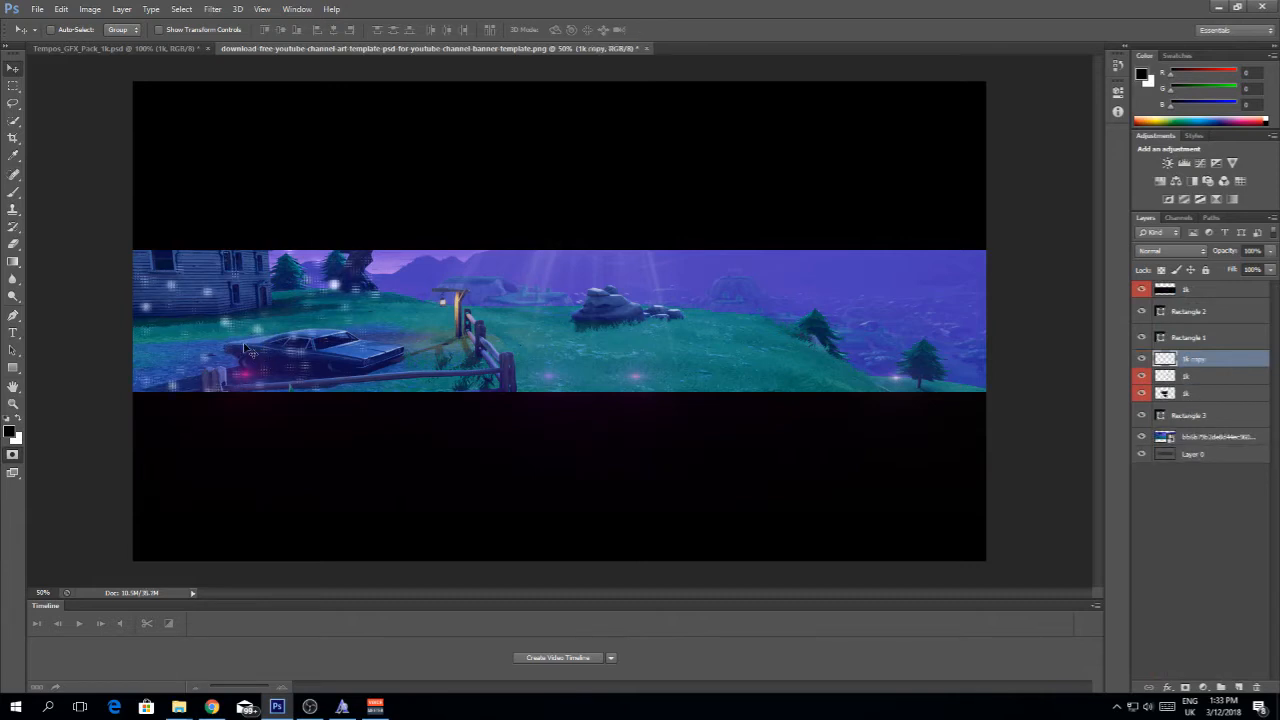
{"action": "left_click_drag", "start_coordinate": [228, 334], "coordinate": [855, 334]}
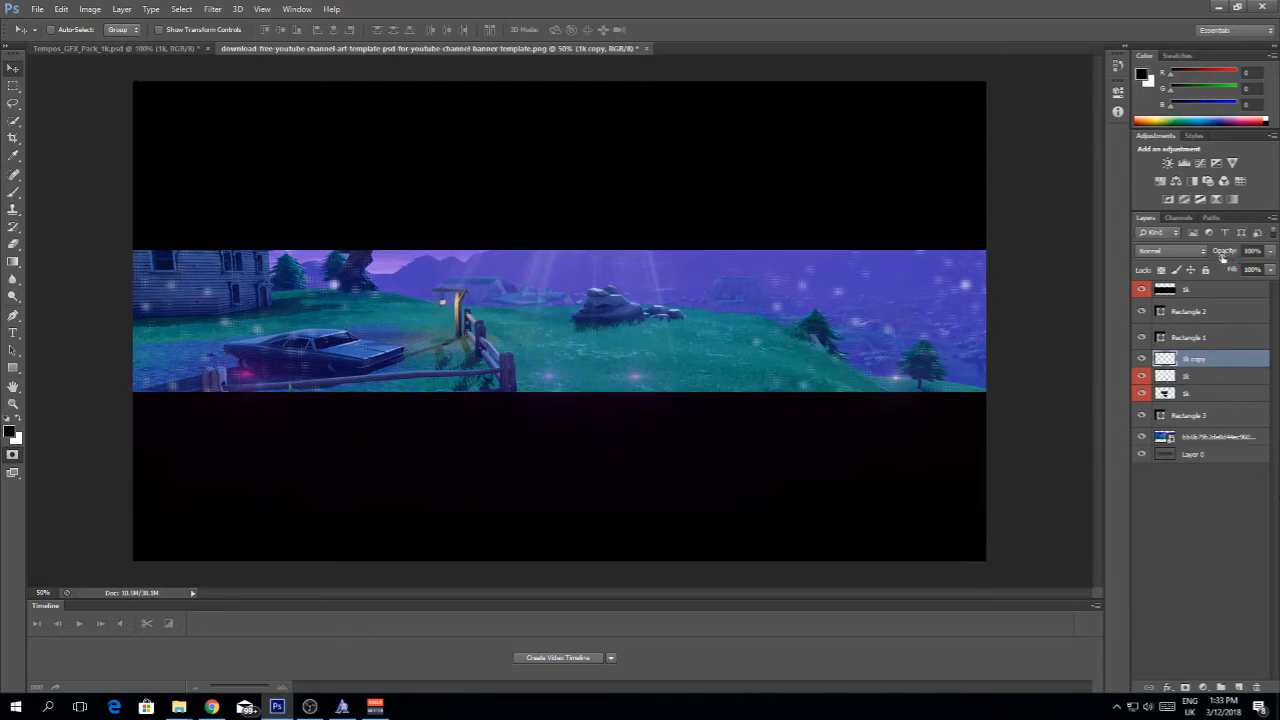
Step: Adjust the opacity of the particles copy and set the original particles layer to 87% opacity
{"action": "left_click_drag", "start_coordinate": [1229, 256], "coordinate": [1227, 256]}
{"action": "left_click", "coordinate": [1190, 380]}
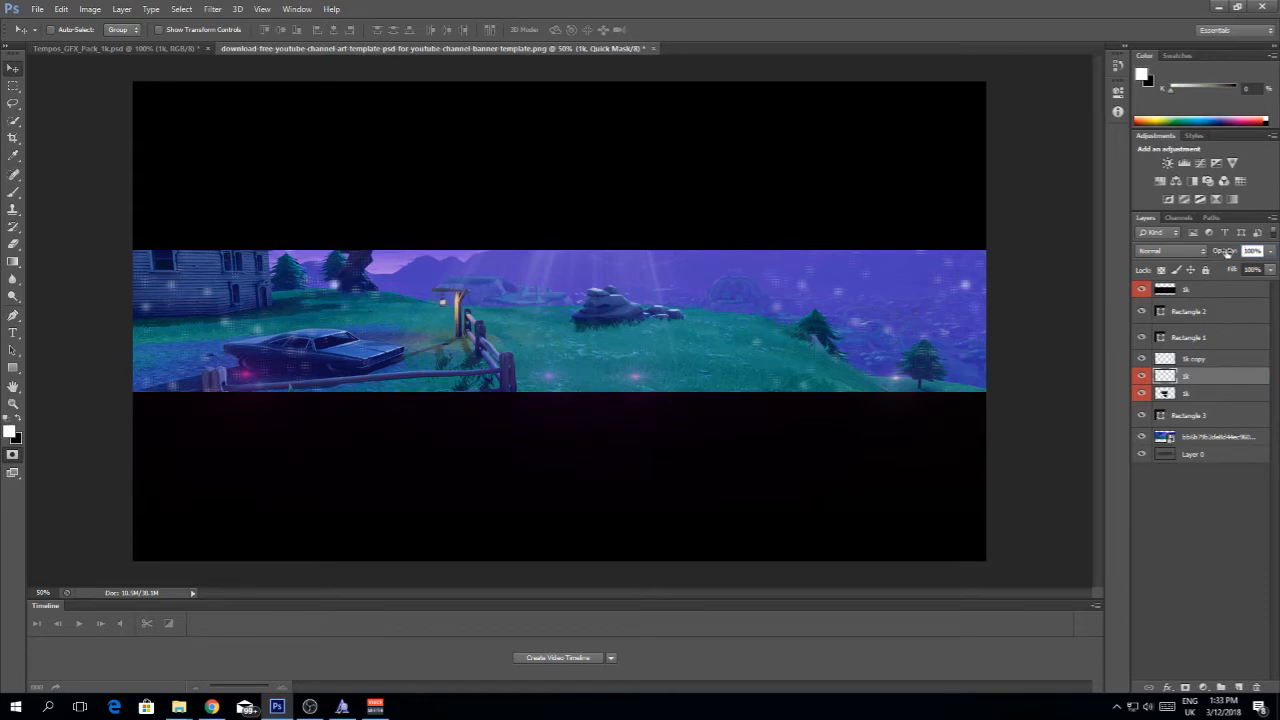
{"action": "left_click_drag", "start_coordinate": [1227, 253], "coordinate": [1214, 254]}
Step: Return to Tempos_GFX_Pack_1k.psd, hide the particles layer and preview the layers below it in Flares & Lights
{"action": "left_click", "coordinate": [147, 47]}
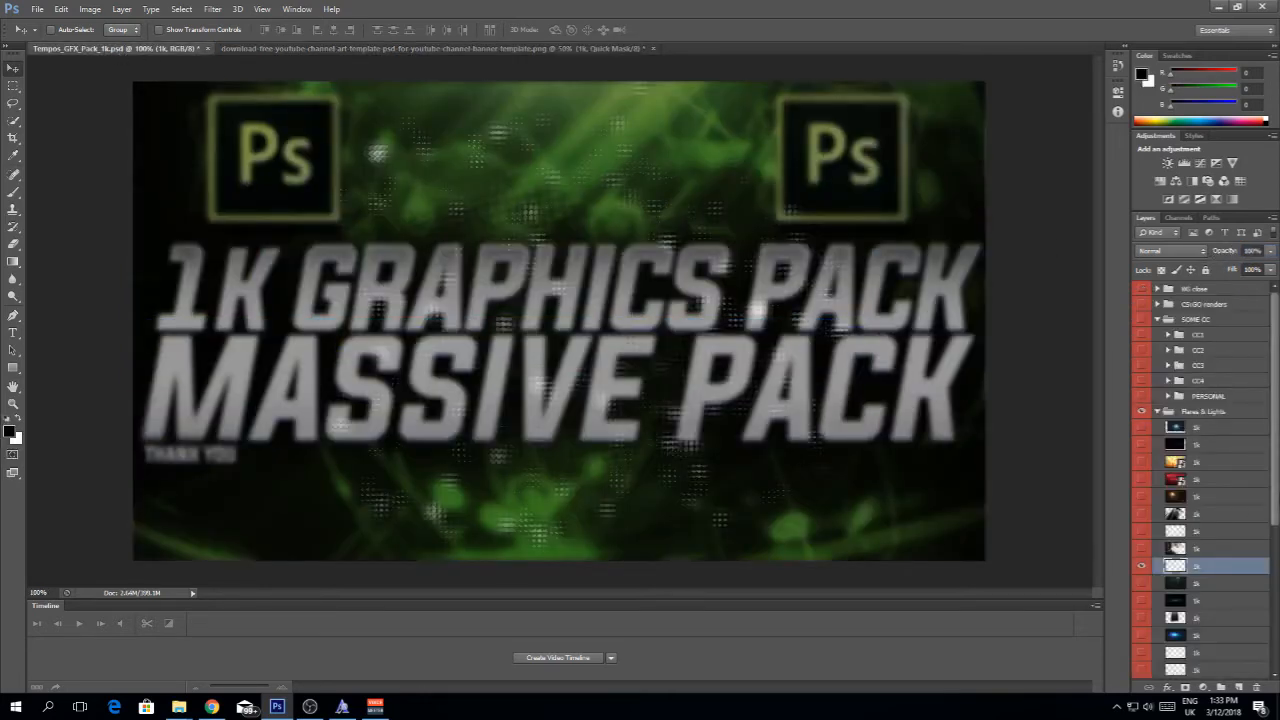
{"action": "scroll", "coordinate": [1254, 541], "scroll_direction": "down", "scroll_amount": 3}
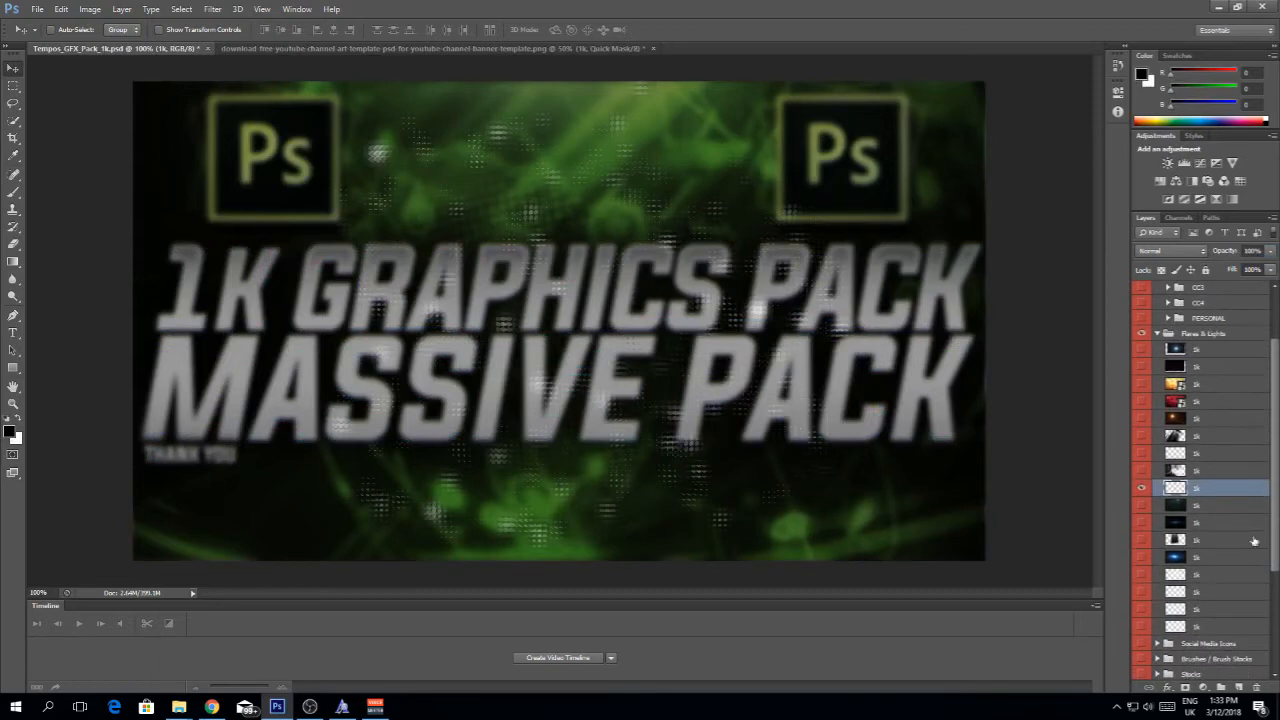
{"action": "left_click", "coordinate": [1141, 488]}
{"action": "left_click", "coordinate": [1141, 505]}
{"action": "left_click", "coordinate": [1141, 505]}
{"action": "left_click", "coordinate": [1141, 522]}
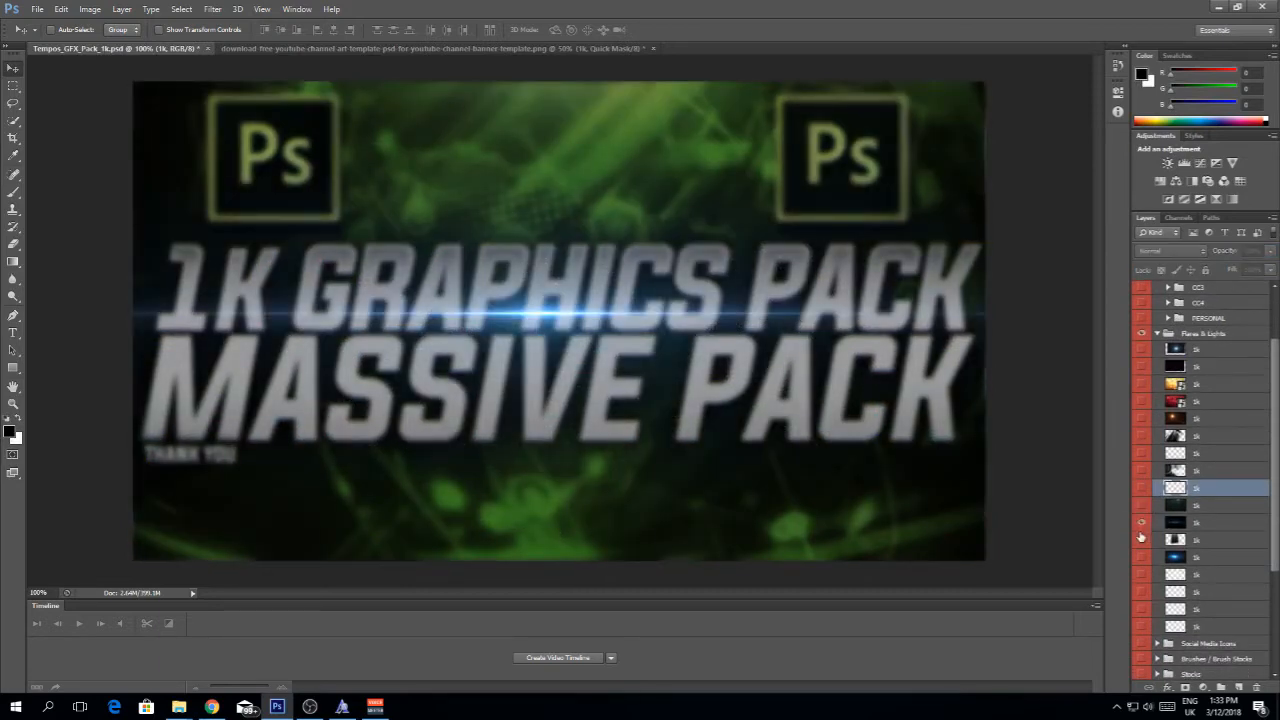
{"action": "left_click", "coordinate": [1141, 539]}
{"action": "left_click", "coordinate": [1141, 539]}
{"action": "scroll", "coordinate": [1252, 483], "scroll_direction": "down", "scroll_amount": 5}
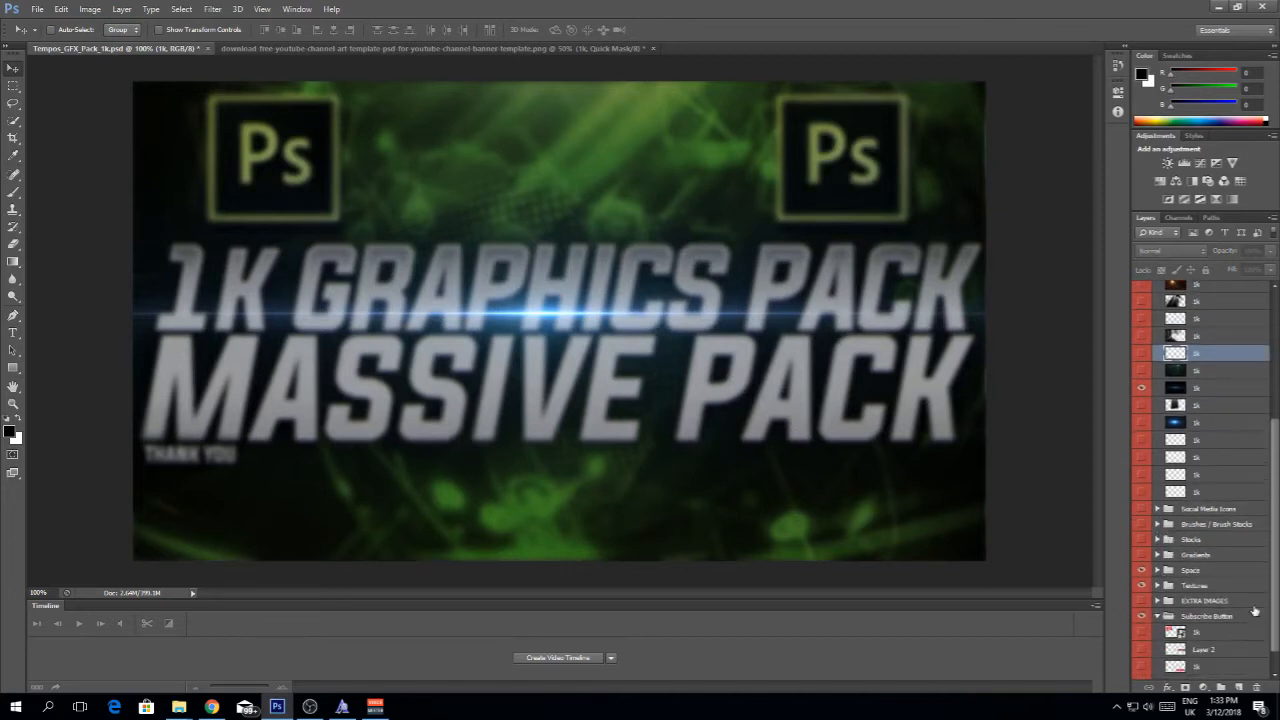
{"action": "left_click_drag", "start_coordinate": [1273, 604], "coordinate": [1272, 458]}
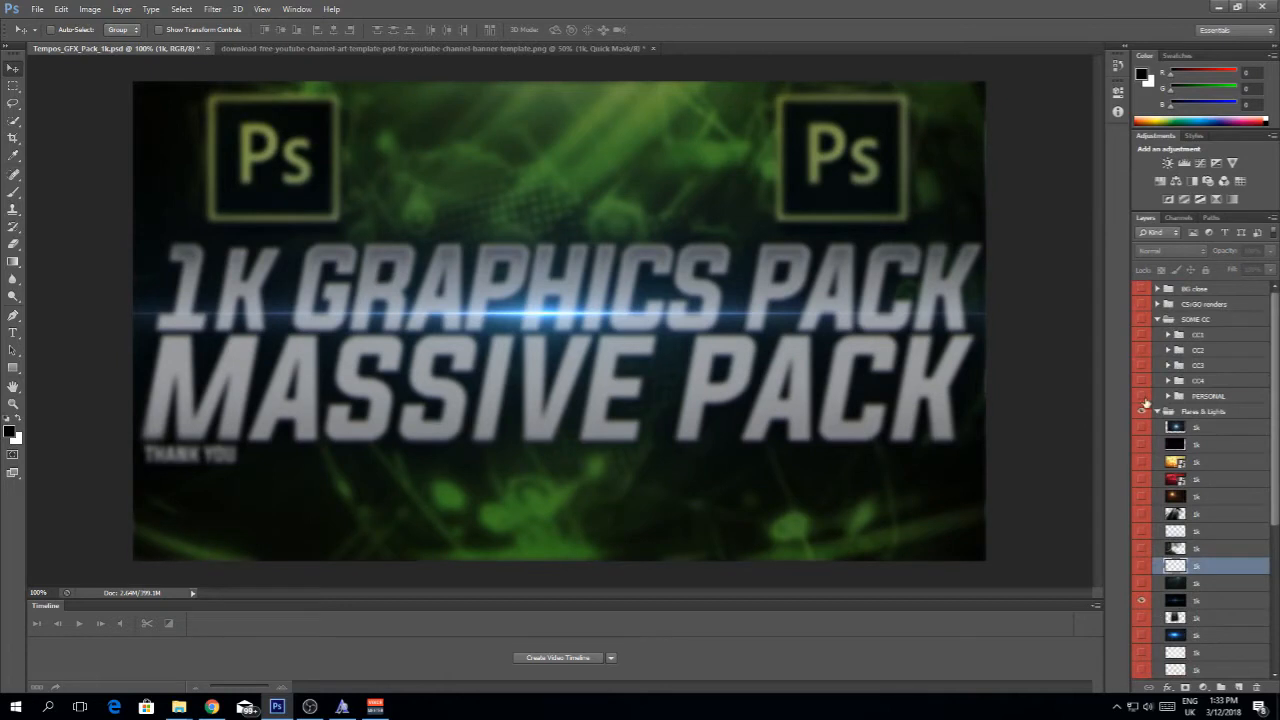
{"action": "left_click", "coordinate": [1168, 396]}
{"action": "left_click", "coordinate": [1168, 396]}
Step: Expand the Stocks group and preview its abstract background images one at a time
{"action": "scroll", "coordinate": [1273, 393], "scroll_direction": "down", "scroll_amount": 6}
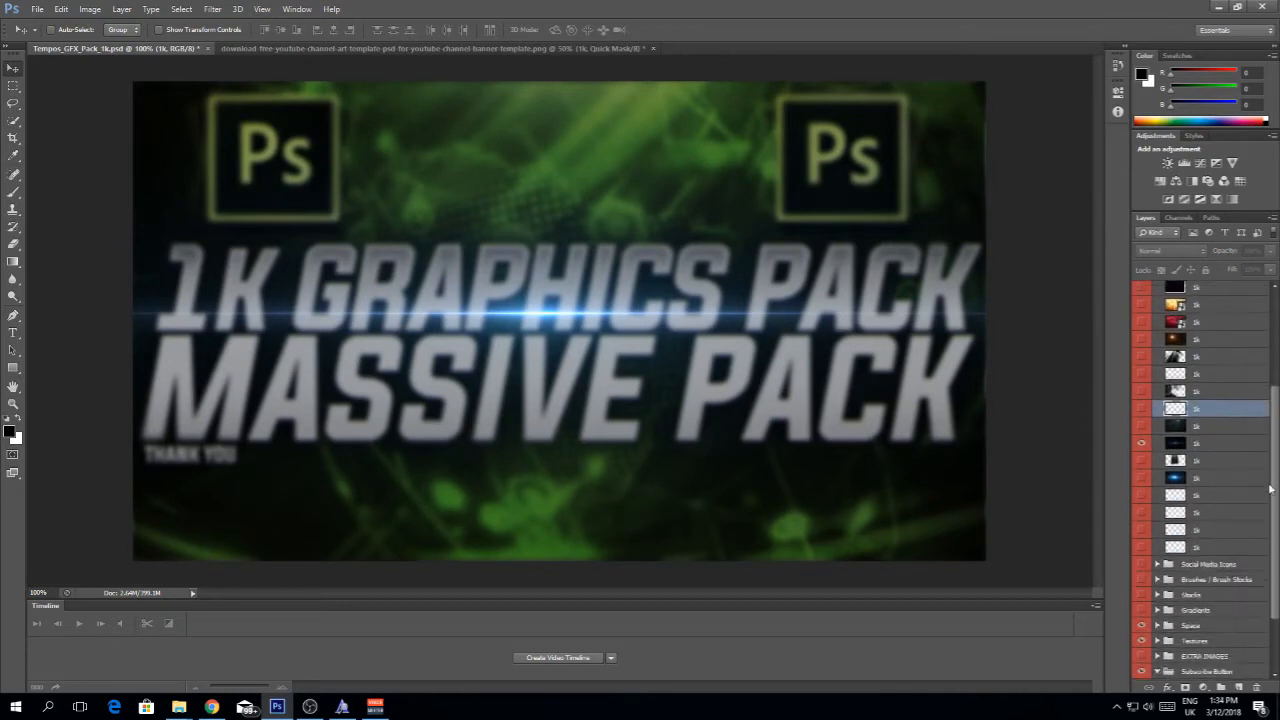
{"action": "left_click", "coordinate": [1156, 591]}
{"action": "left_click", "coordinate": [1143, 609]}
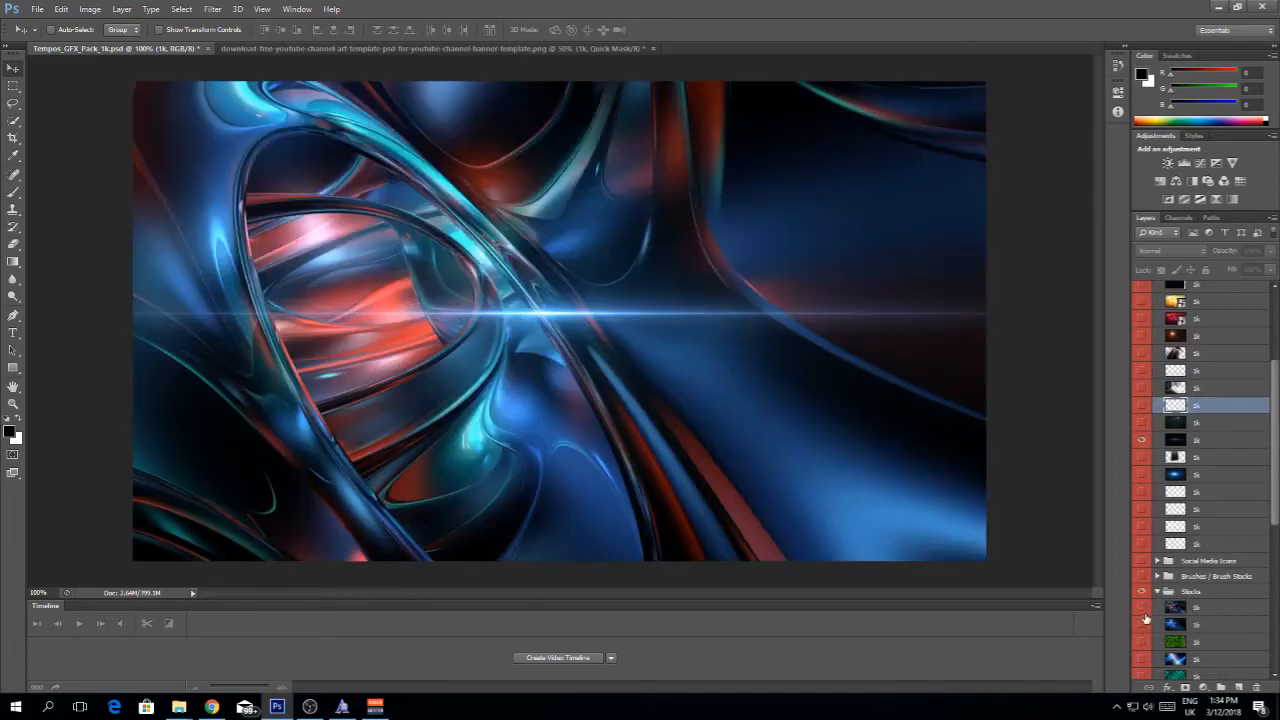
{"action": "left_click", "coordinate": [1144, 624]}
{"action": "left_click", "coordinate": [1144, 624]}
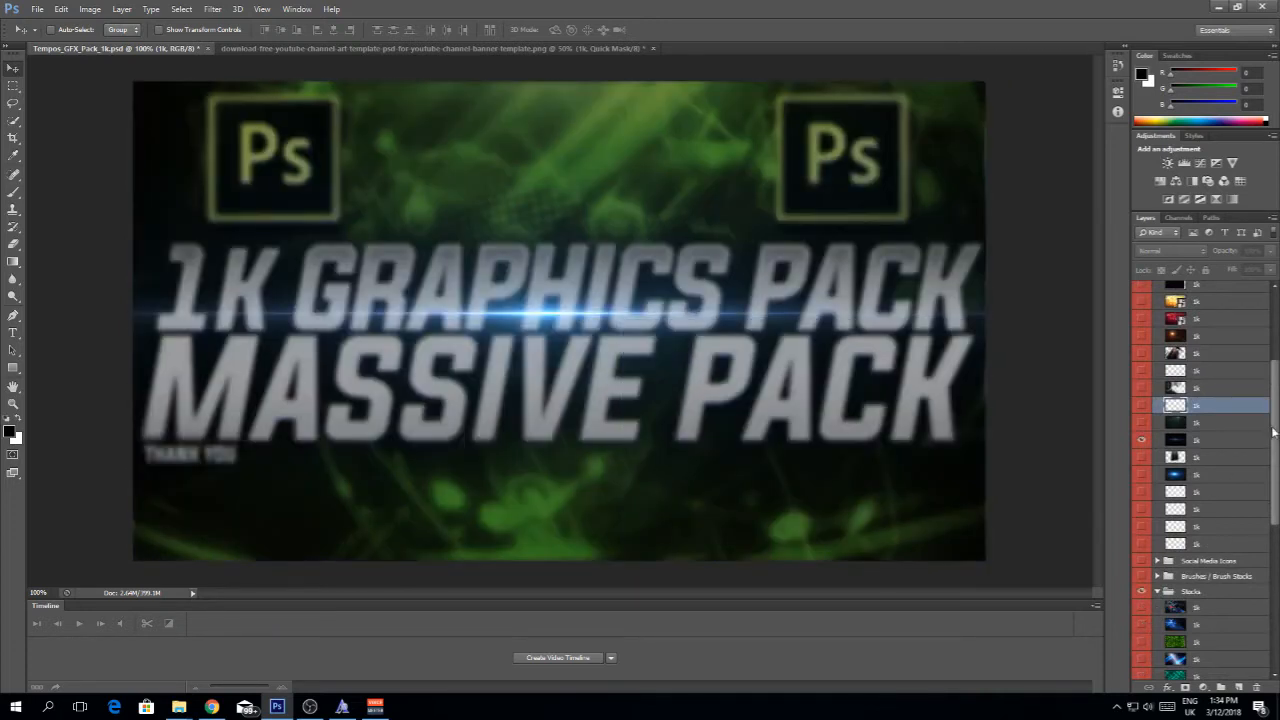
{"action": "scroll", "coordinate": [1273, 430], "scroll_direction": "down", "scroll_amount": 10}
{"action": "left_click", "coordinate": [1153, 448]}
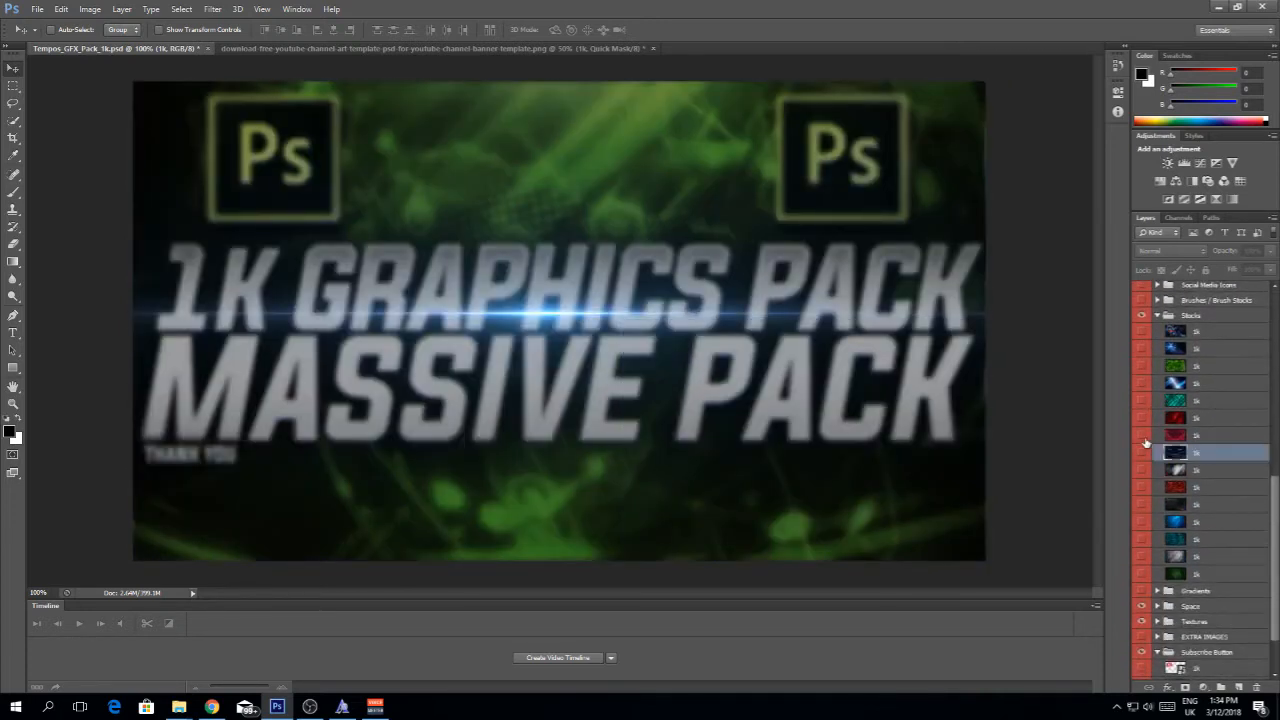
{"action": "left_click", "coordinate": [1142, 435]}
{"action": "left_click", "coordinate": [1142, 437]}
{"action": "left_click", "coordinate": [1142, 468]}
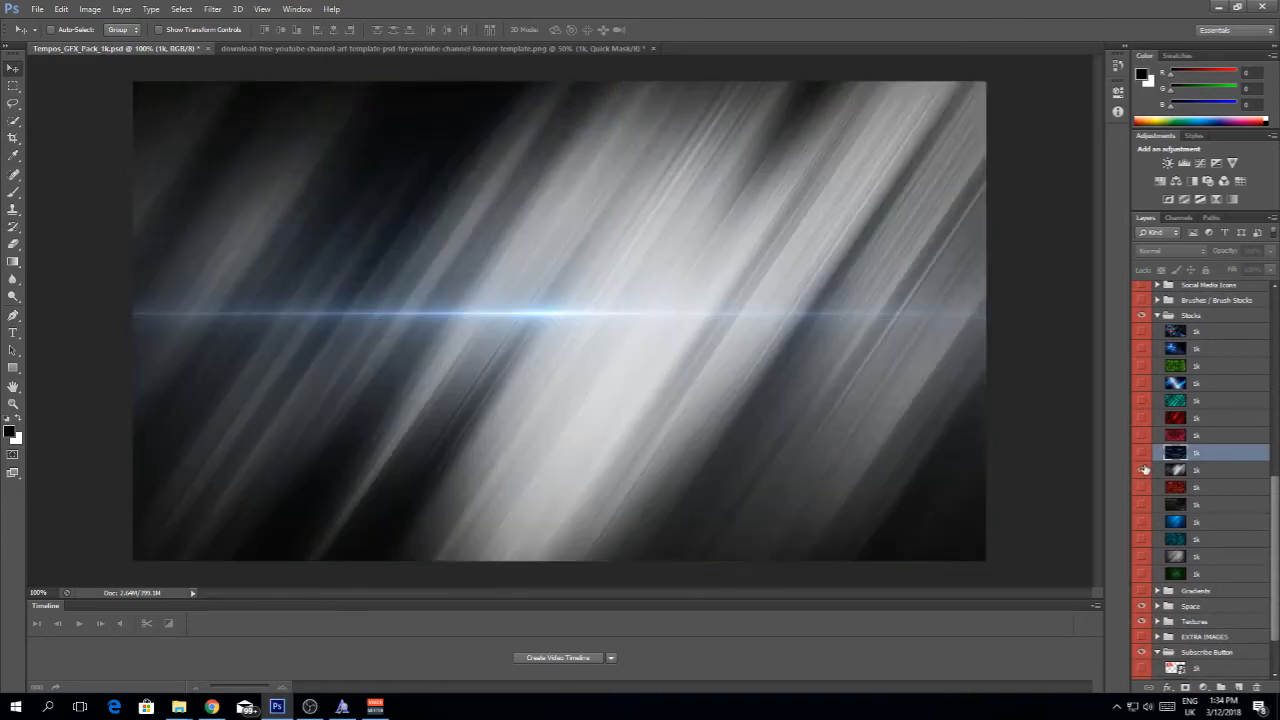
{"action": "left_click", "coordinate": [1145, 469]}
{"action": "left_click", "coordinate": [1146, 487]}
{"action": "left_click", "coordinate": [1147, 488]}
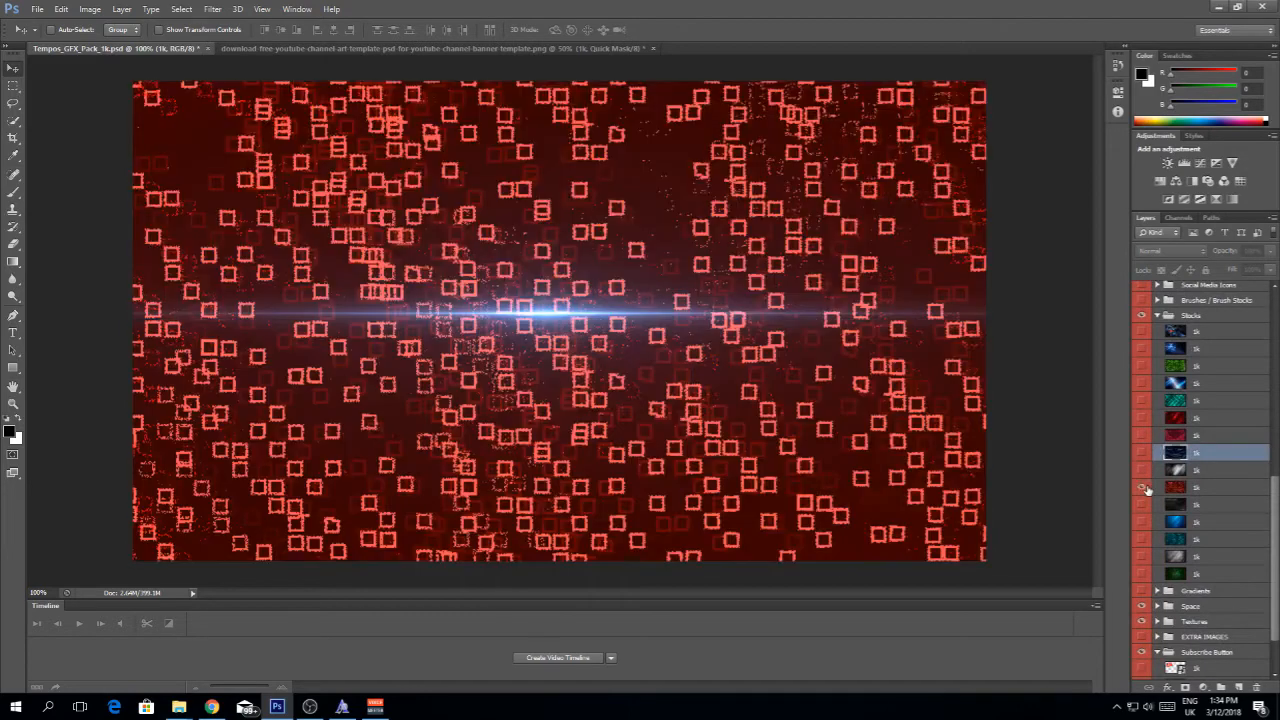
{"action": "left_click", "coordinate": [1142, 487]}
Step: Show and select the teal horizontal-lines texture layer in the Stocks group
{"action": "left_click", "coordinate": [1143, 539]}
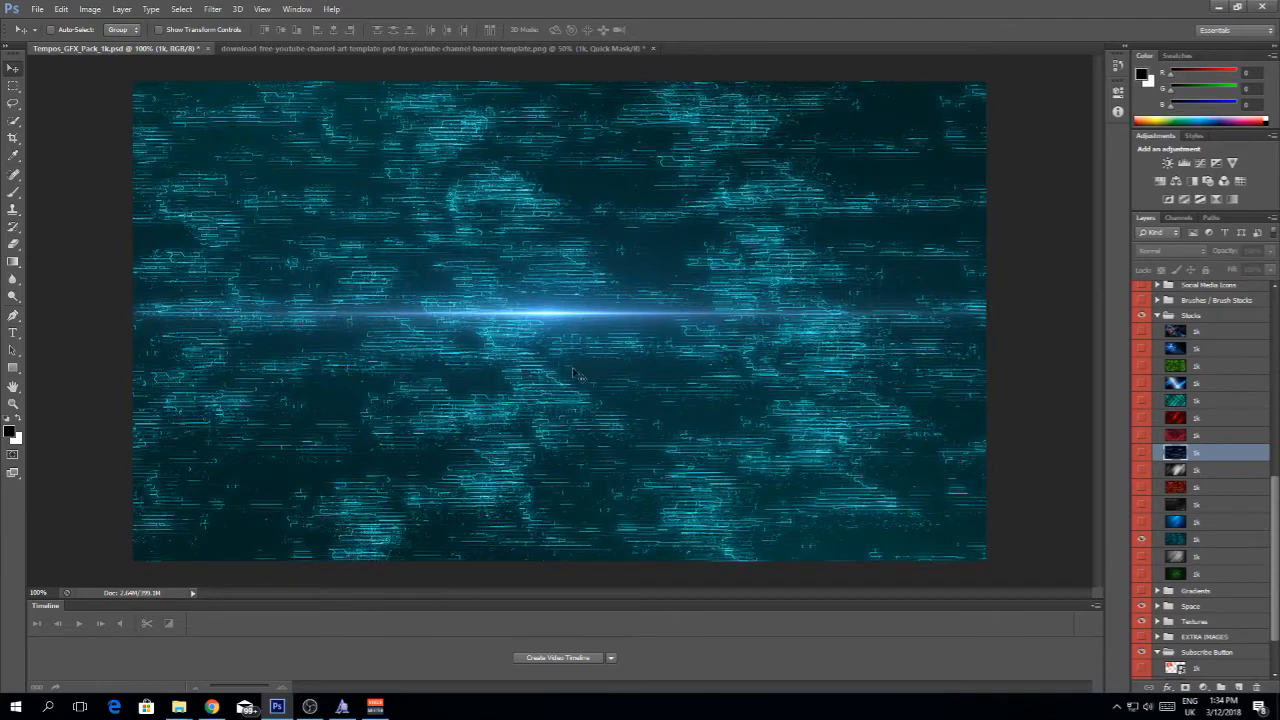
{"action": "left_click", "coordinate": [1229, 539]}
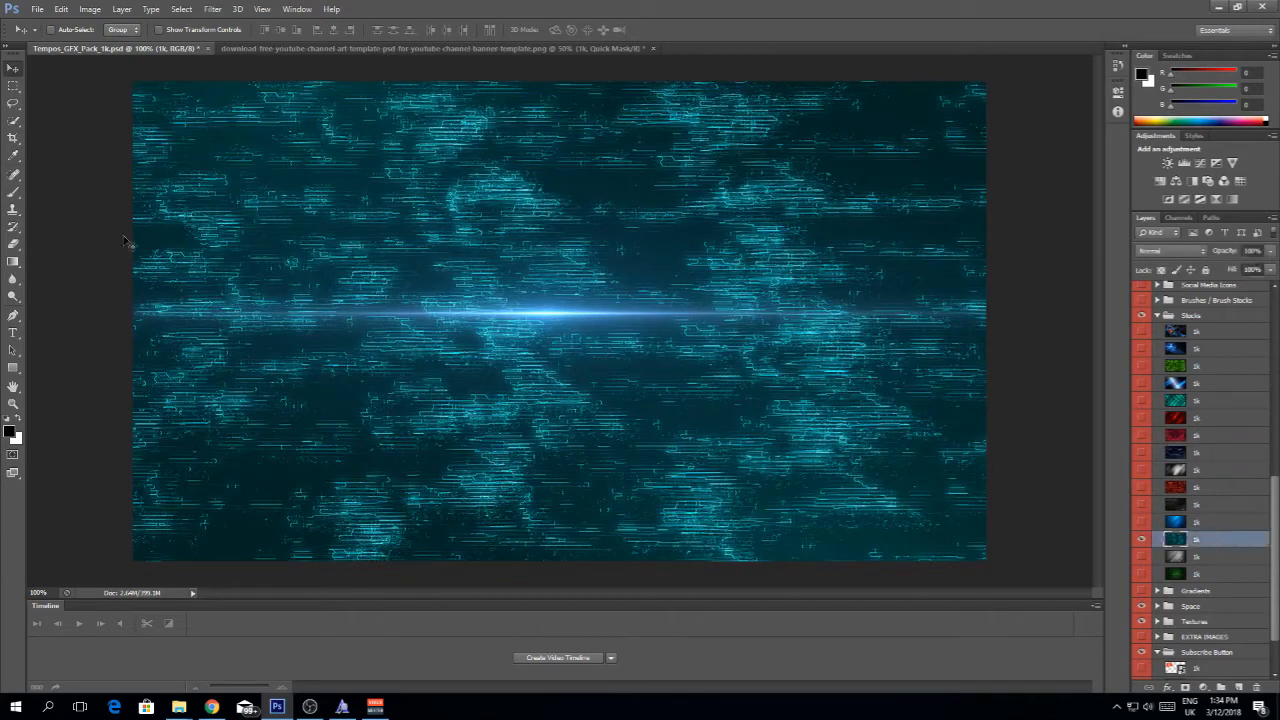
Step: Try to copy the teal lines texture into the banner, with Rectangle 3 selected there as the insertion layer
{"action": "left_click_drag", "start_coordinate": [518, 259], "coordinate": [504, 342]}
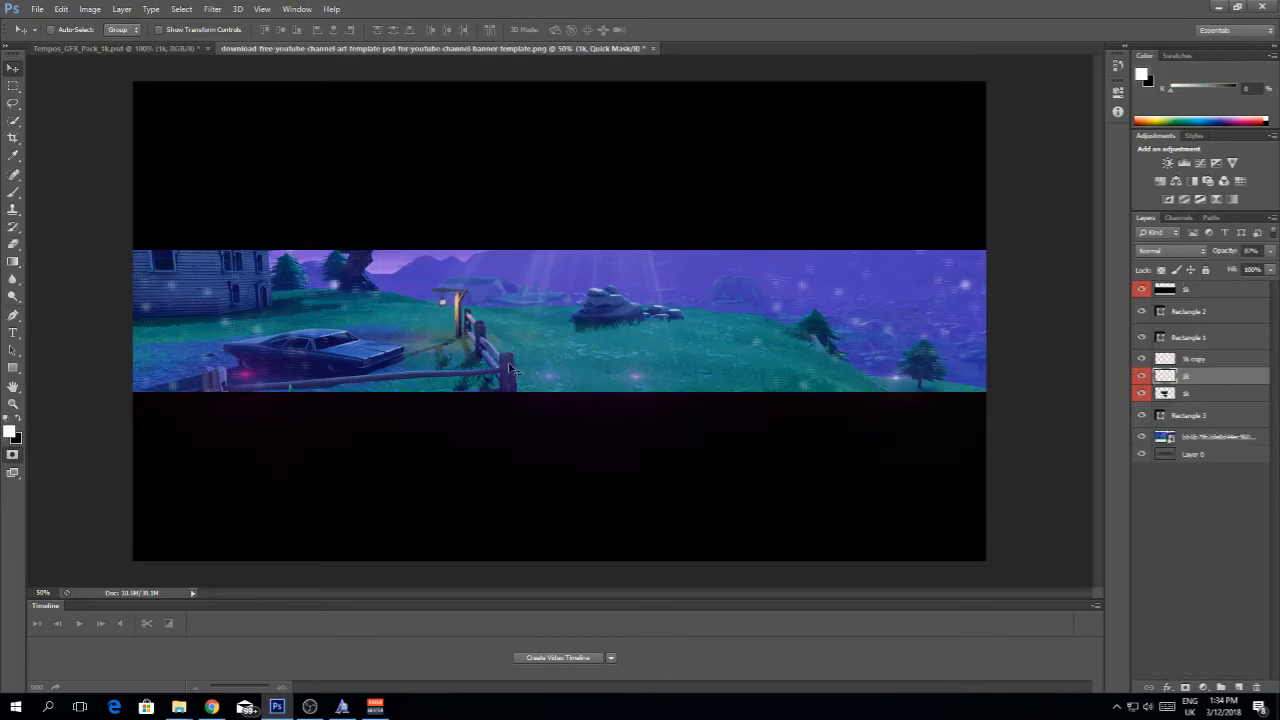
{"action": "left_click", "coordinate": [145, 47]}
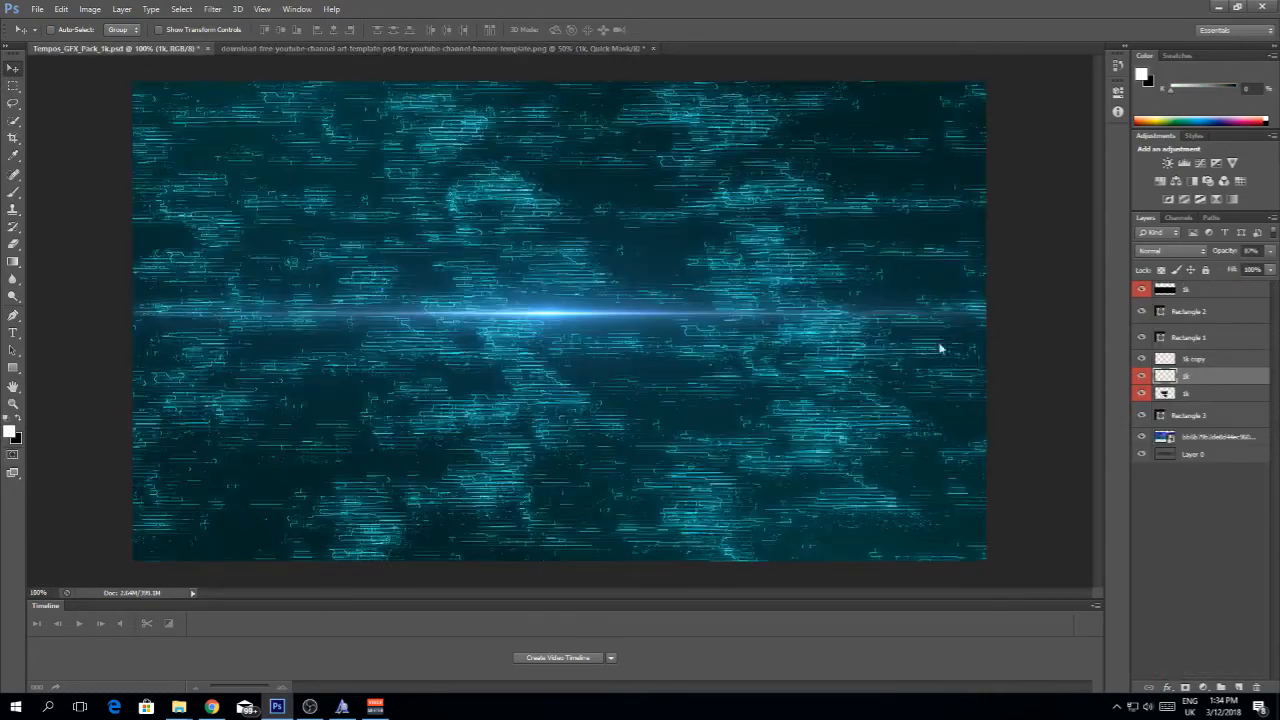
{"action": "left_click_drag", "start_coordinate": [520, 387], "coordinate": [487, 270]}
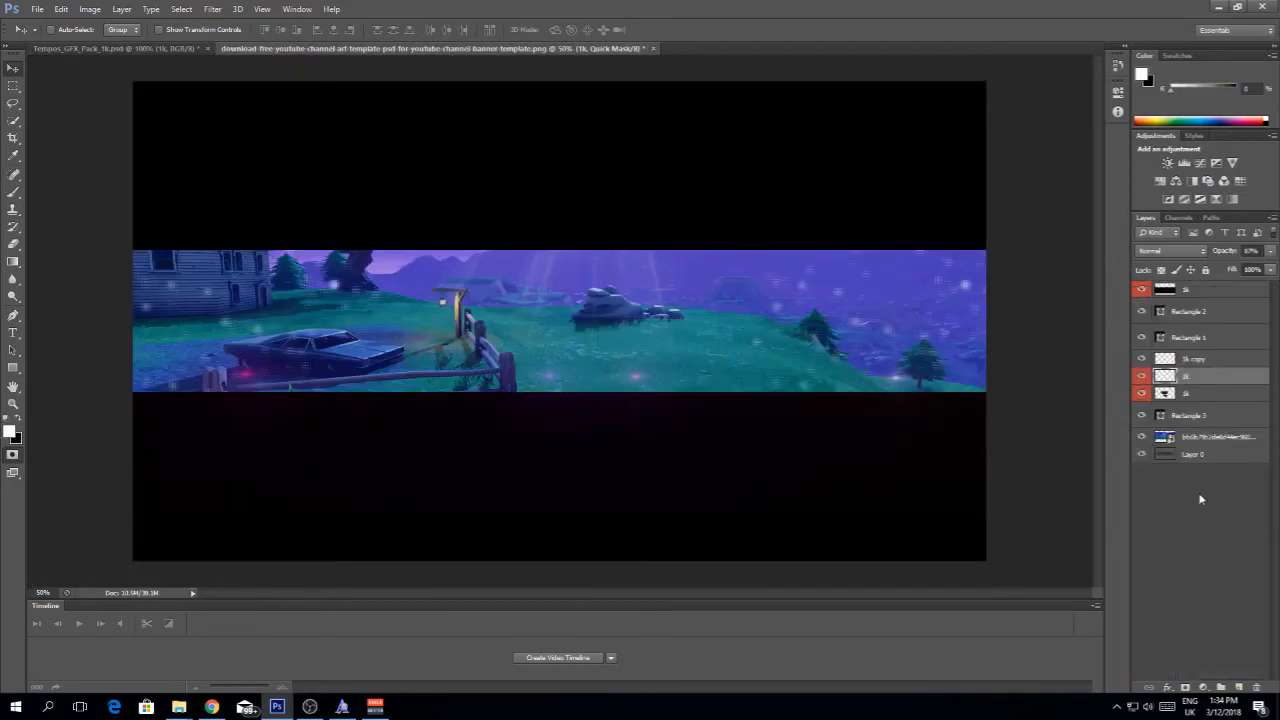
{"action": "left_click", "coordinate": [1187, 420]}
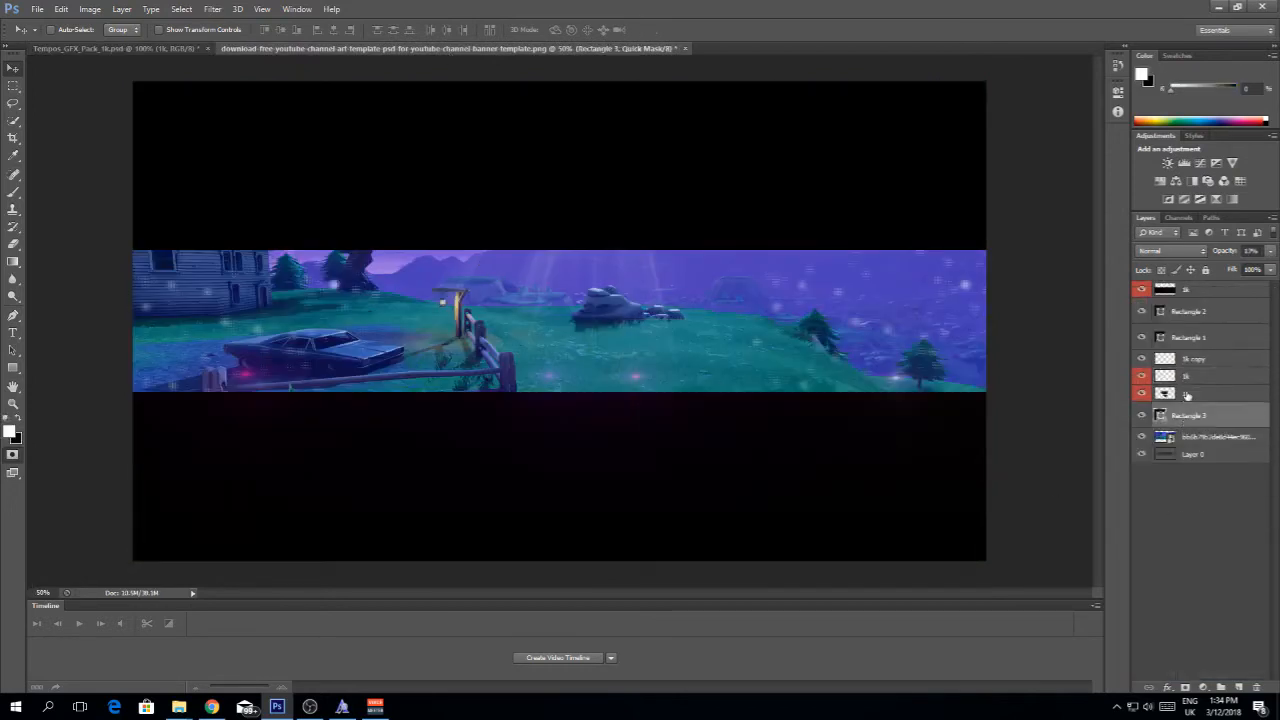
{"action": "left_click", "coordinate": [165, 49]}
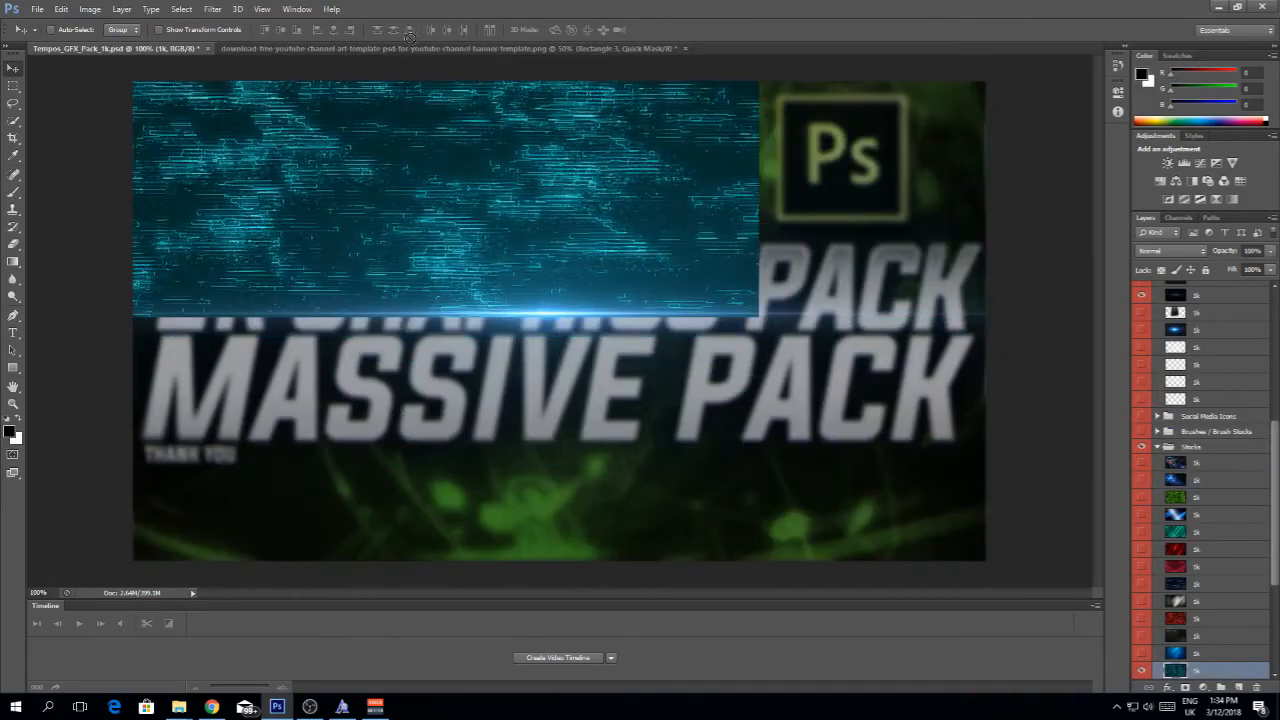
{"action": "left_click", "coordinate": [411, 48]}
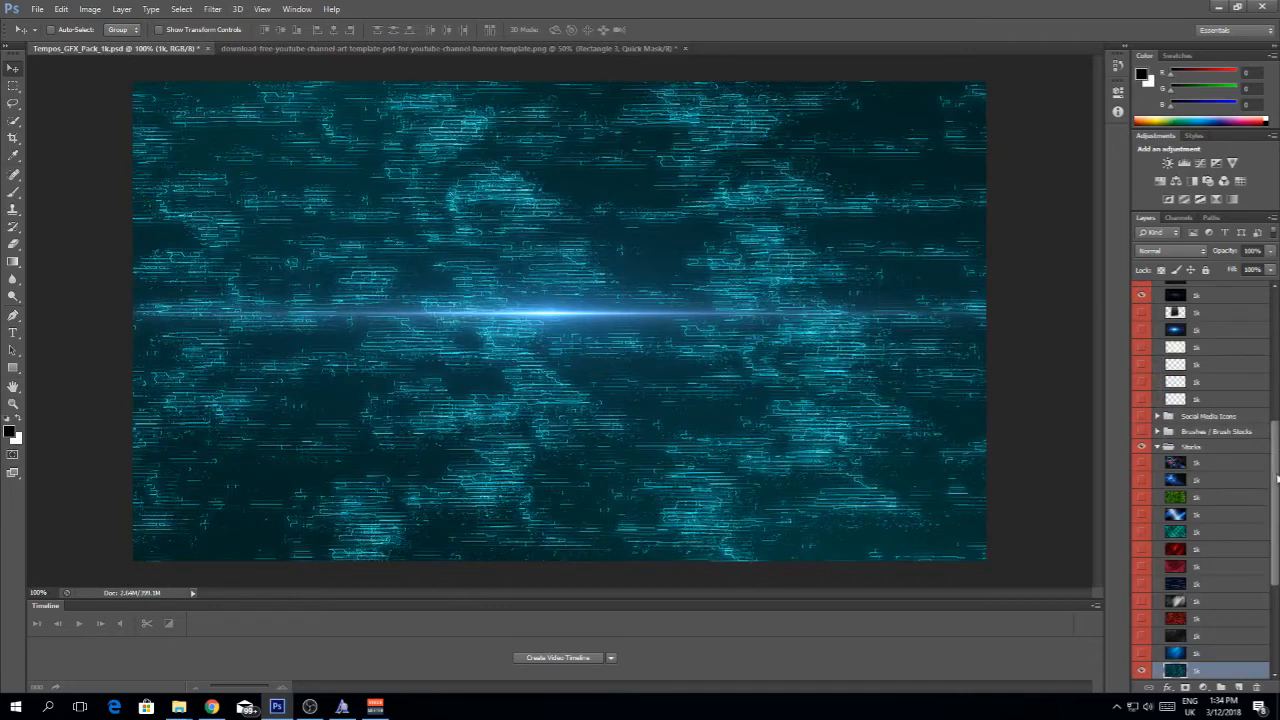
Step: Hide the Flares & Lights group in the graphics pack and try again to copy the teal texture into the banner
{"action": "left_click_drag", "start_coordinate": [1277, 480], "coordinate": [1275, 414]}
{"action": "left_click_drag", "start_coordinate": [1277, 366], "coordinate": [1249, 326]}
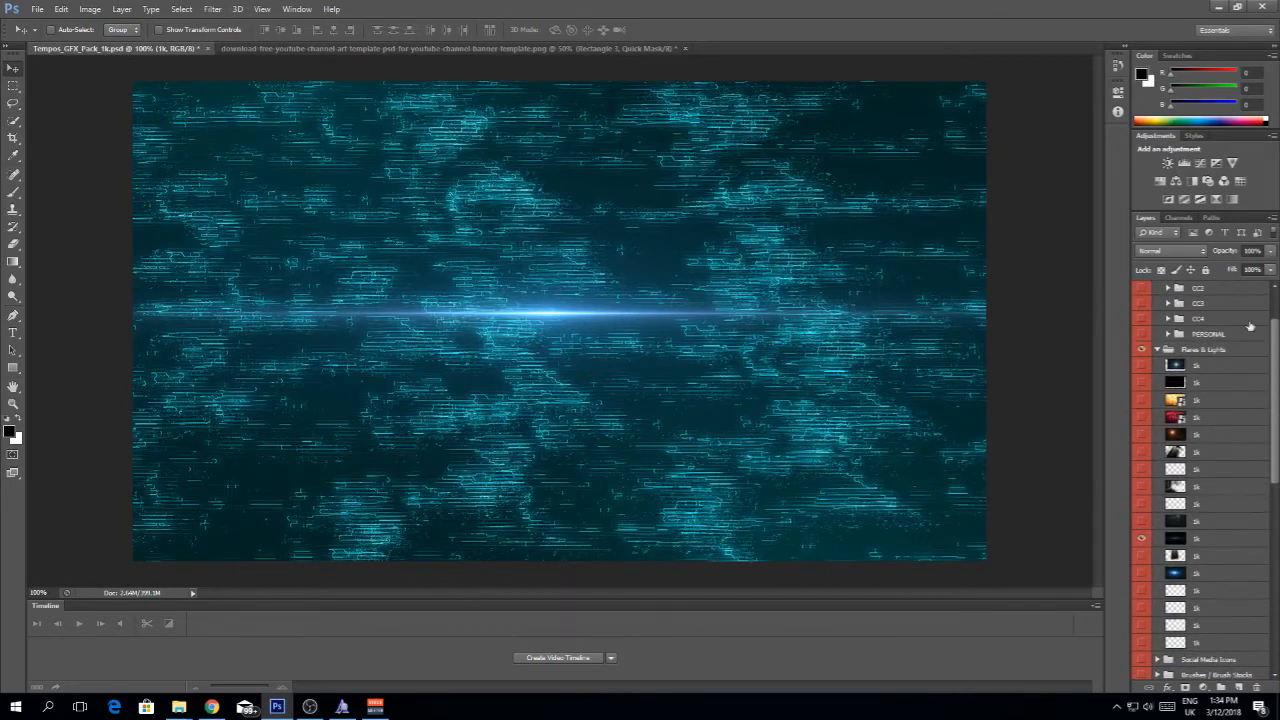
{"action": "left_click", "coordinate": [1142, 350]}
{"action": "scroll", "coordinate": [1238, 406], "scroll_direction": "down", "scroll_amount": 1}
{"action": "left_click_drag", "start_coordinate": [607, 222], "coordinate": [543, 346]}
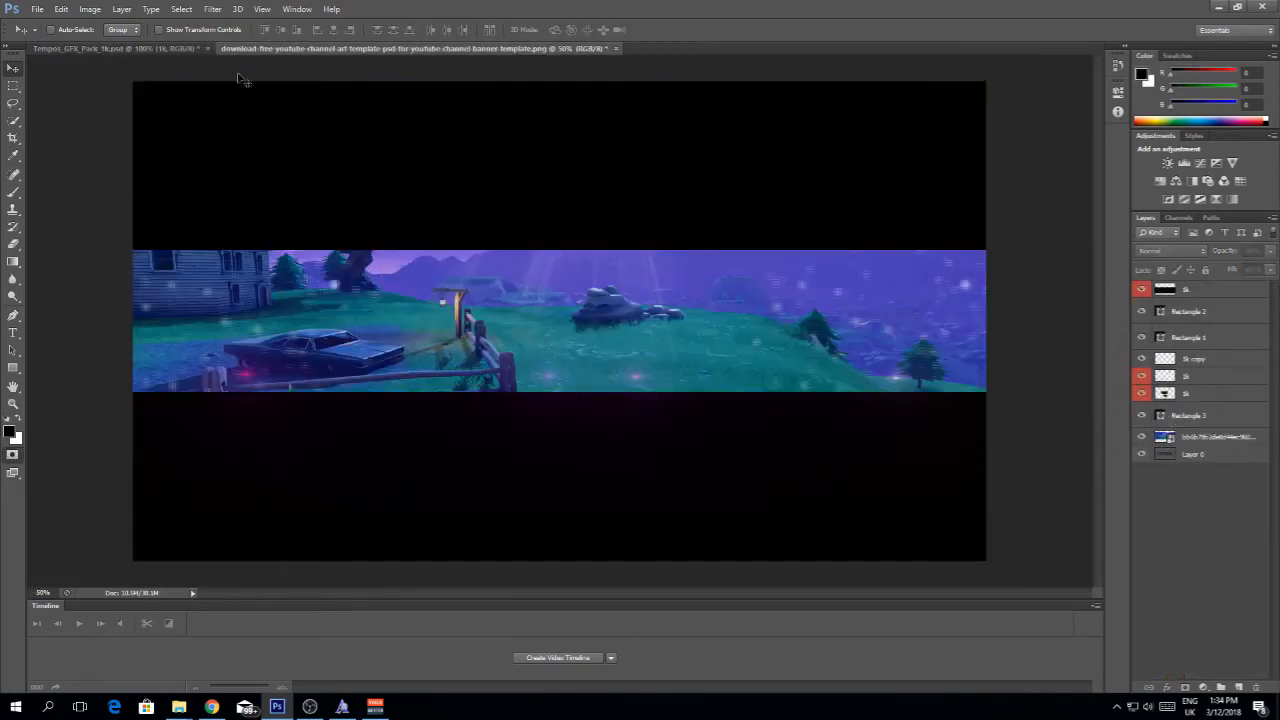
Step: Copy the teal lines texture from the graphics pack into the banner and position it over the middle of the image strip
{"action": "left_click", "coordinate": [182, 50]}
{"action": "left_click", "coordinate": [590, 49]}
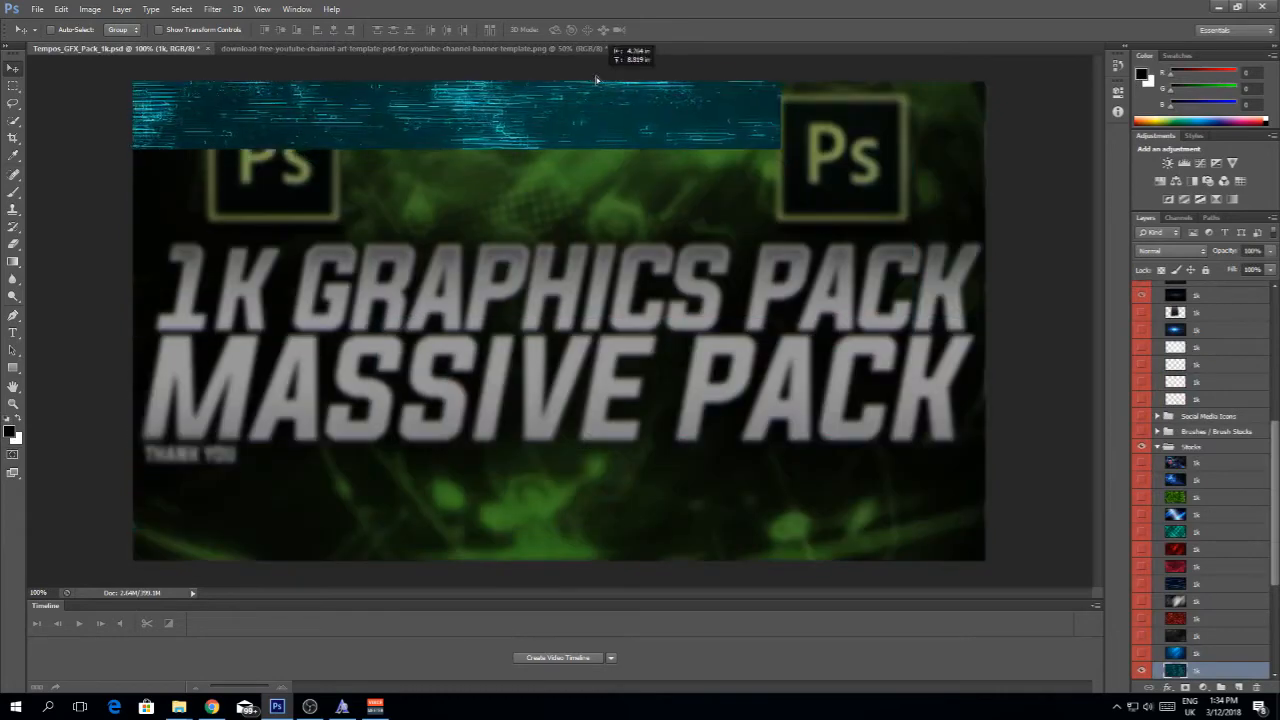
{"action": "left_click_drag", "start_coordinate": [538, 49], "coordinate": [672, 320]}
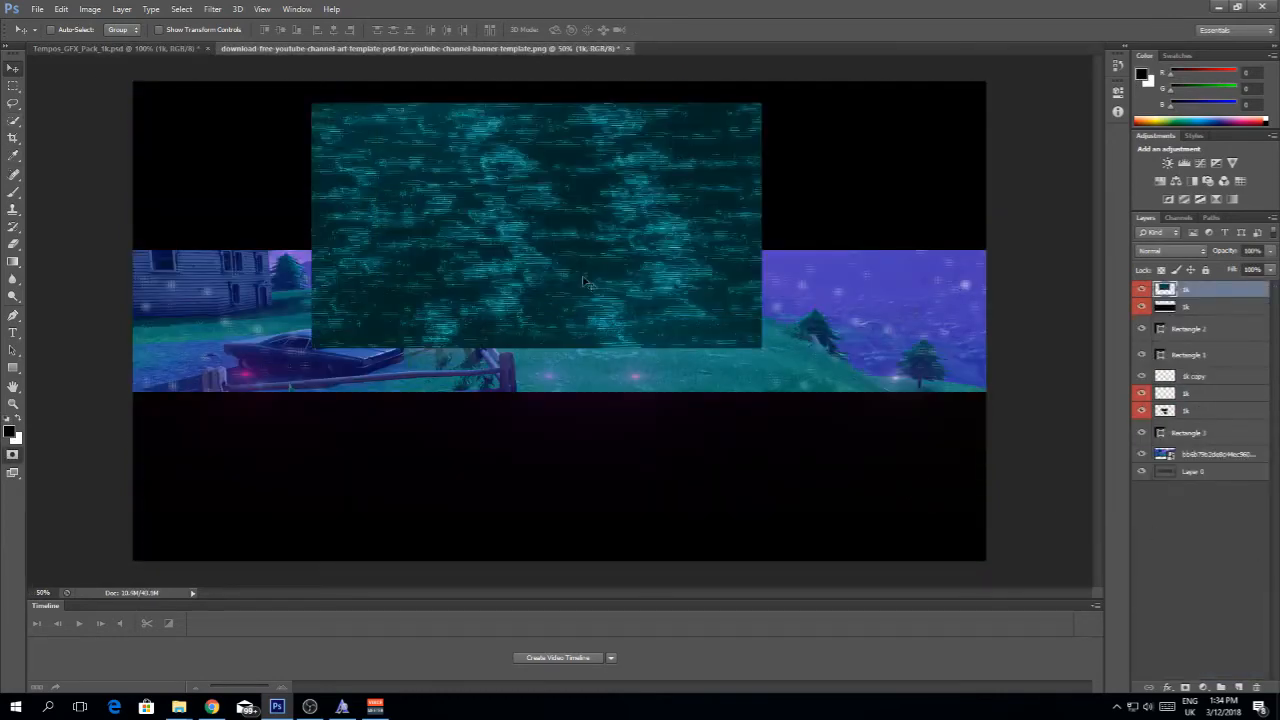
{"action": "left_click_drag", "start_coordinate": [584, 281], "coordinate": [586, 381]}
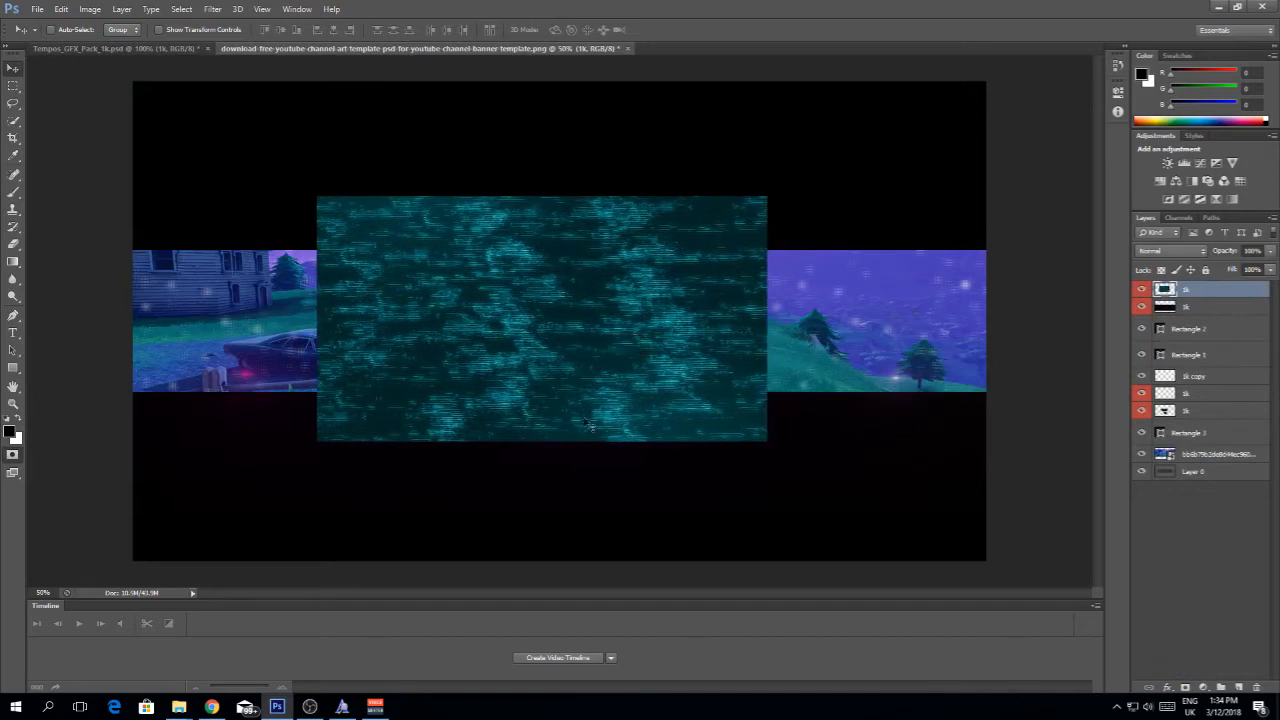
Step: Stretch the teal lines texture across the full canvas width, covering the image strip, and move its layer directly below Rectangle 1
{"action": "key", "text": "ctrl+t"}
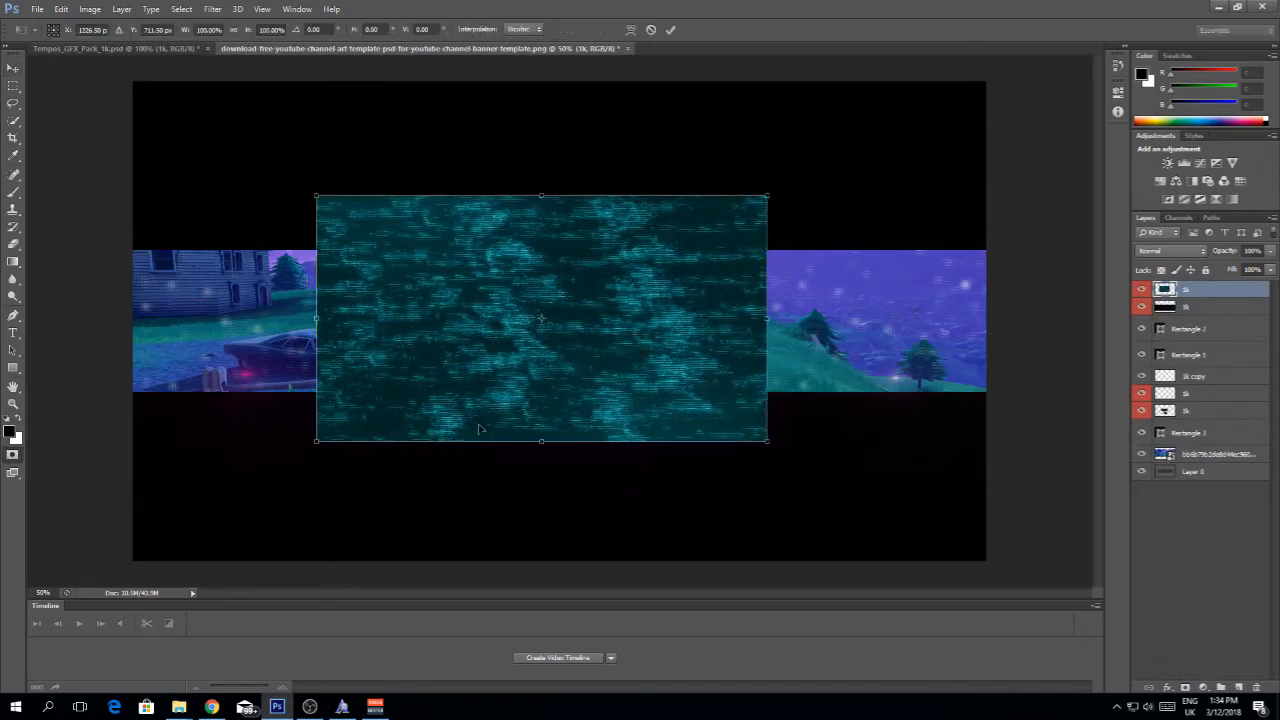
{"action": "left_click_drag", "start_coordinate": [315, 194], "coordinate": [133, 167]}
{"action": "left_click_drag", "start_coordinate": [767, 441], "coordinate": [985, 535]}
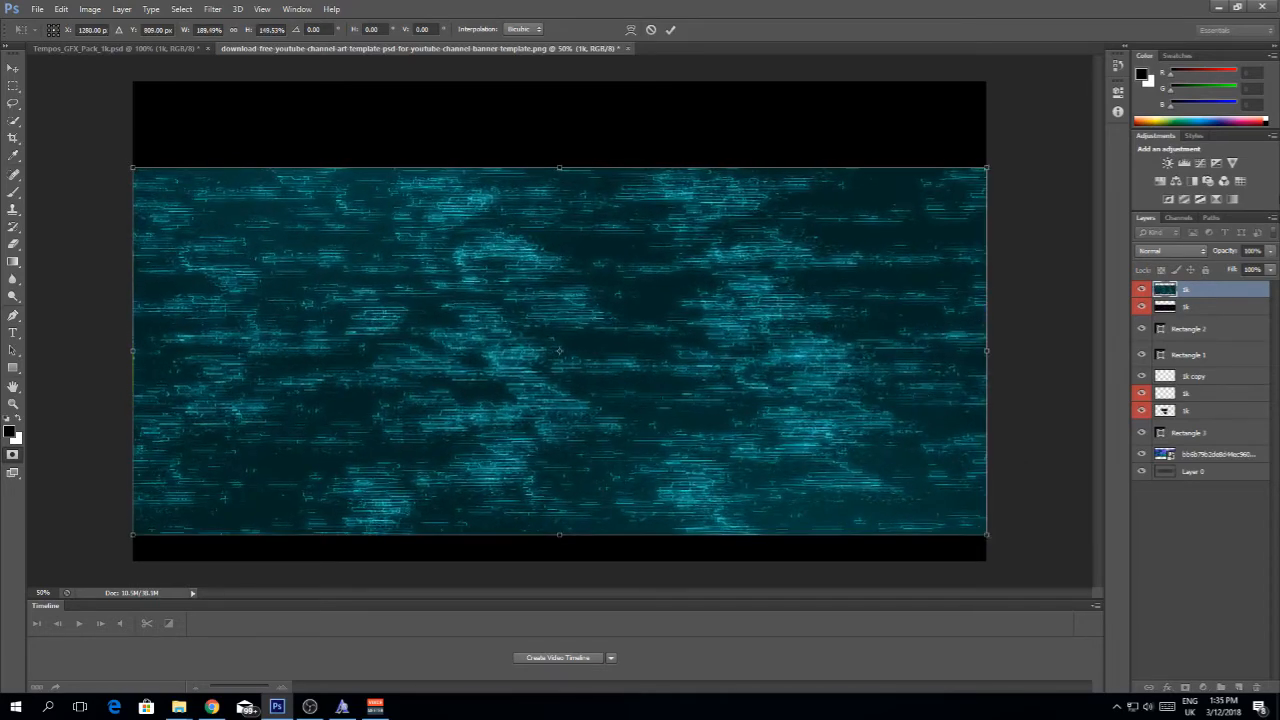
{"action": "left_click", "coordinate": [670, 31]}
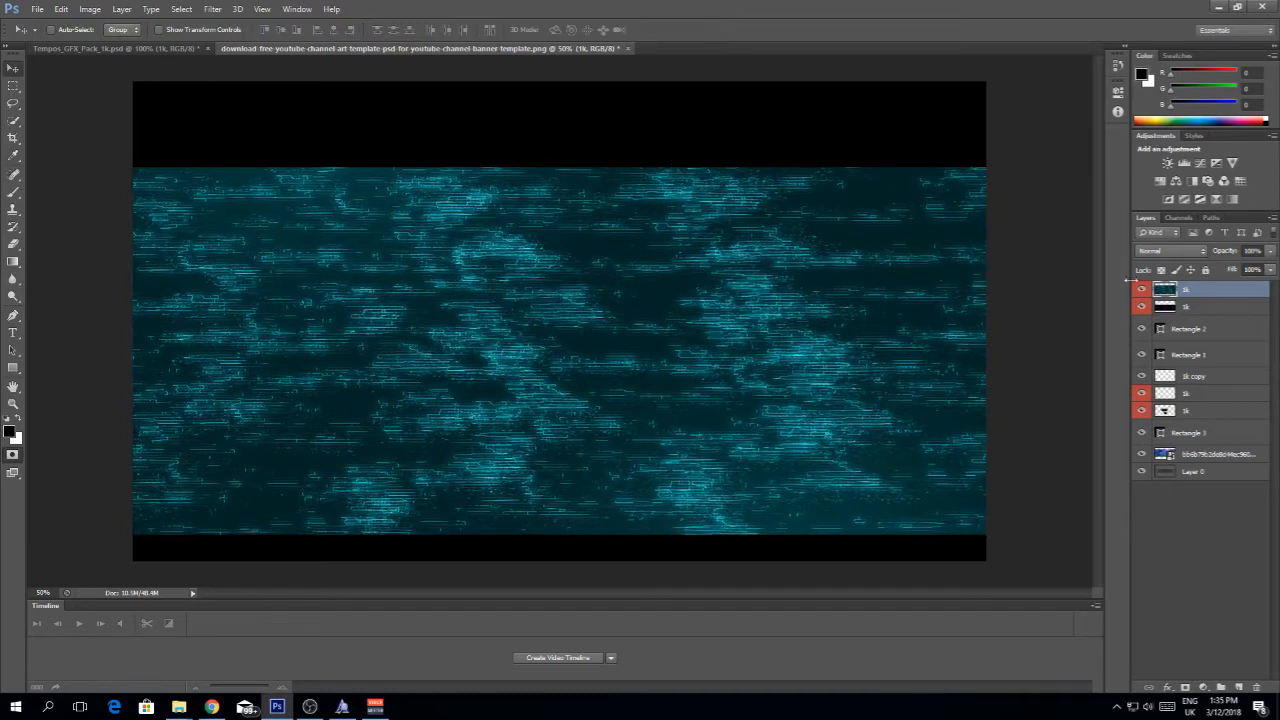
{"action": "left_click_drag", "start_coordinate": [1189, 289], "coordinate": [1205, 362]}
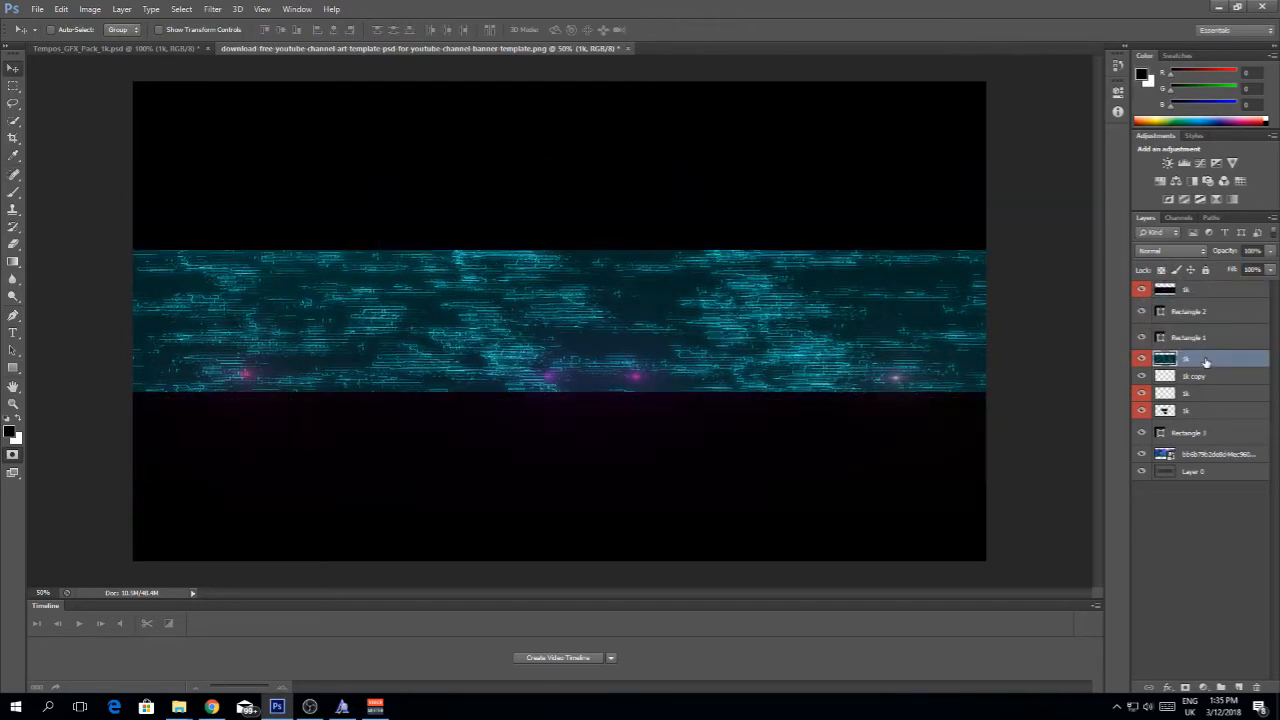
Step: Set the teal texture's blend mode to Color Dodge and lower its opacity until the lines are only faint
{"action": "left_click", "coordinate": [1188, 249]}
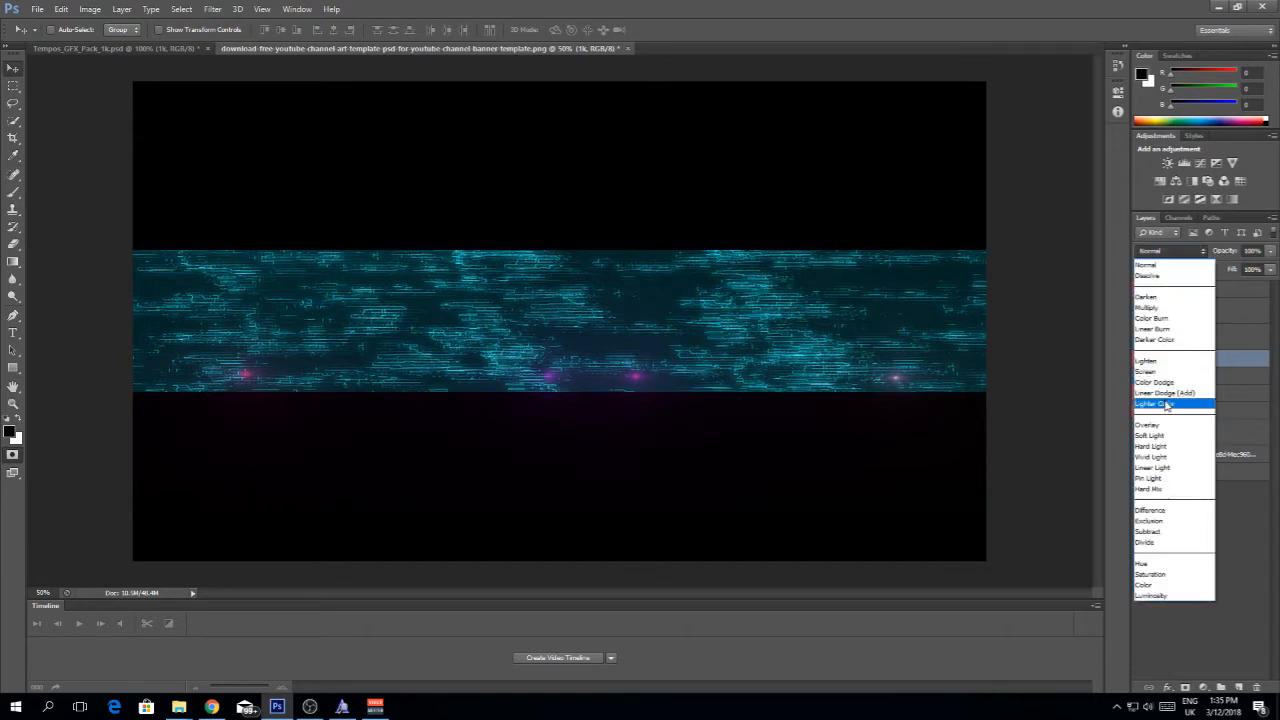
{"action": "left_click", "coordinate": [1166, 383]}
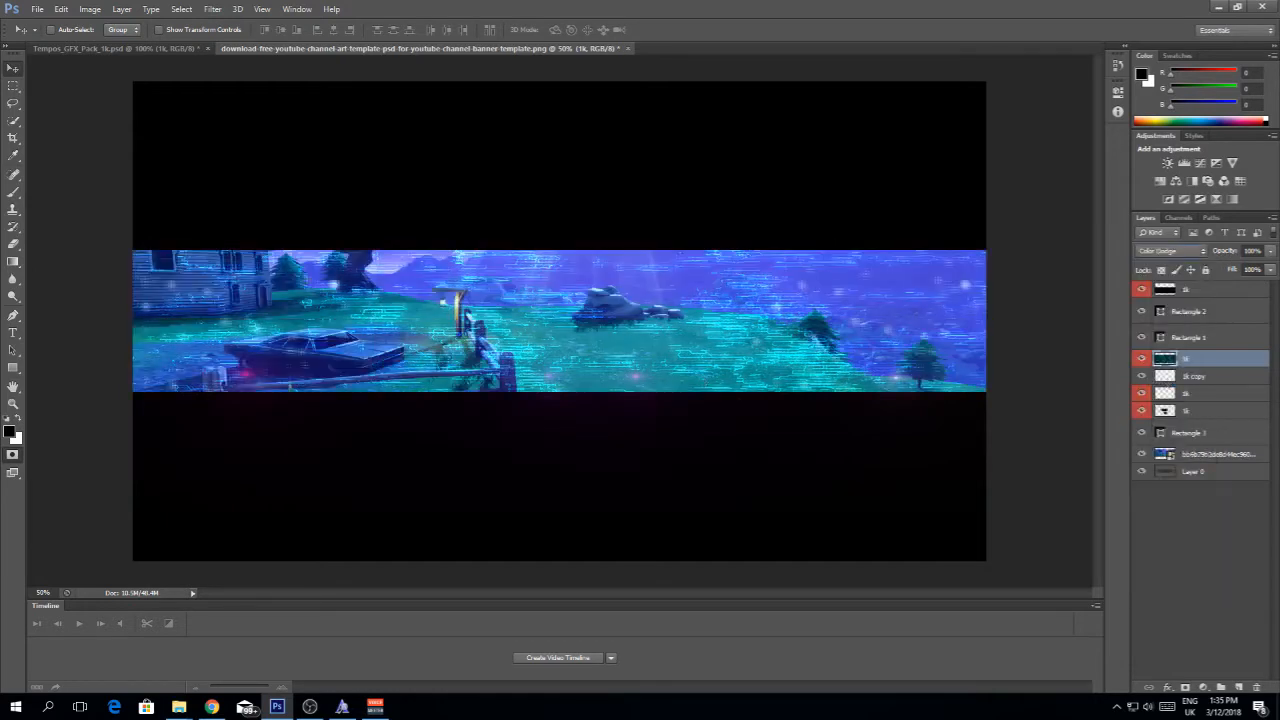
{"action": "mouse_move", "coordinate": [1229, 254]}
{"action": "left_mouse_down"}
{"action": "mouse_move", "coordinate": [1152, 254]}
{"action": "mouse_move", "coordinate": [1223, 260]}
{"action": "left_mouse_up"}
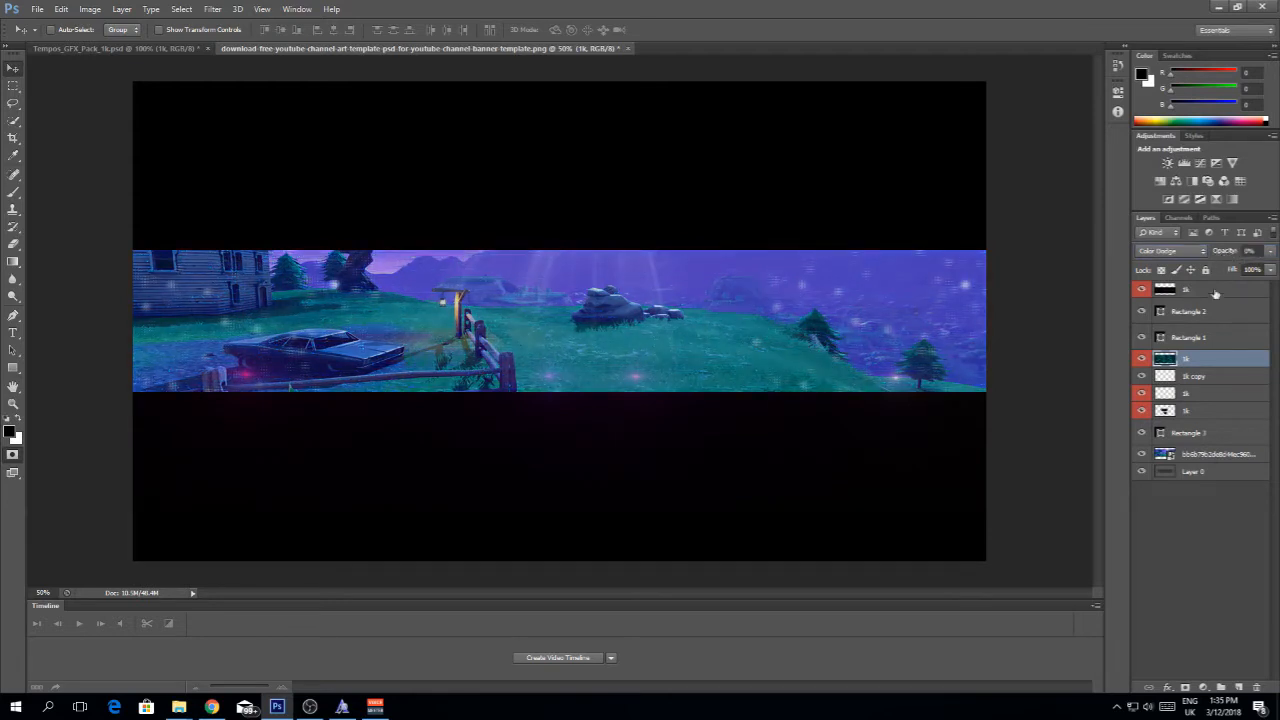
{"action": "left_click", "coordinate": [1224, 251]}
{"action": "left_click", "coordinate": [1229, 251]}
Step: In the graphics pack, hide the teal lines texture and select the visible green texture, the last layer of the Stocks group
{"action": "left_click", "coordinate": [168, 47]}
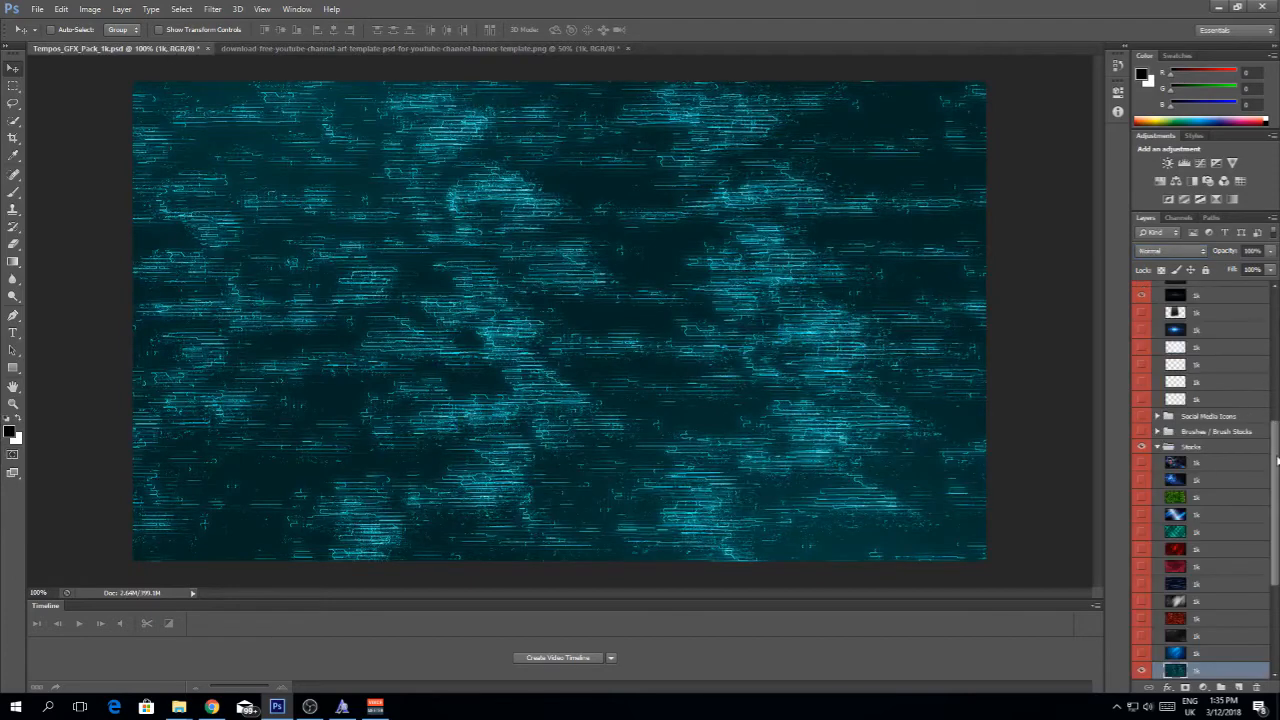
{"action": "left_click_drag", "start_coordinate": [1276, 460], "coordinate": [1258, 544]}
{"action": "left_click", "coordinate": [1144, 512]}
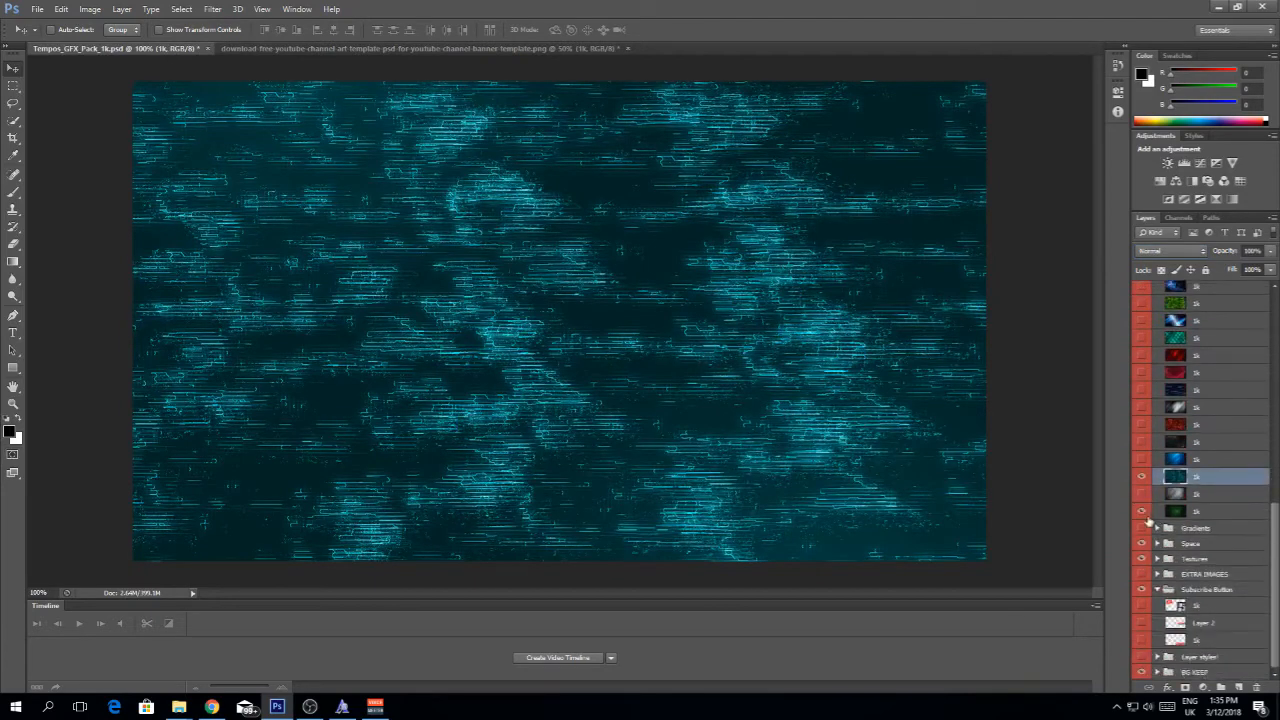
{"action": "left_click", "coordinate": [1143, 480]}
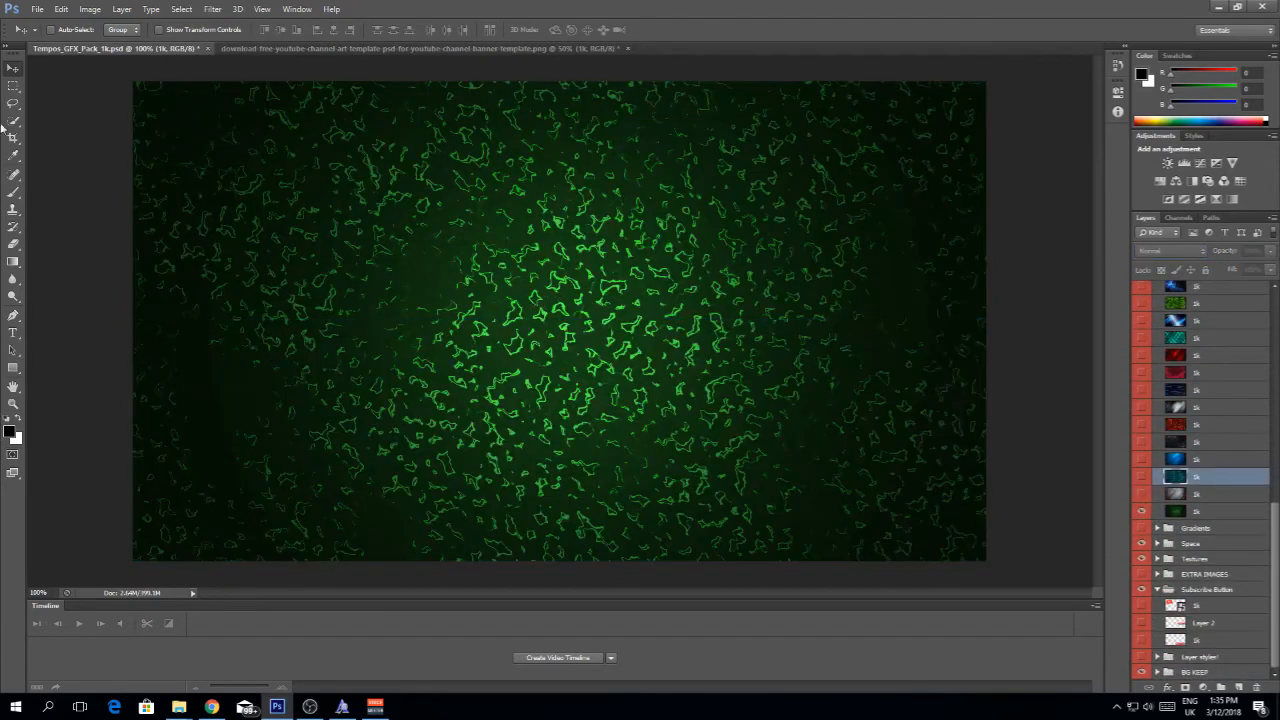
{"action": "left_click", "coordinate": [1193, 511]}
Step: Copy the green texture into the banner and stretch it over the whole image strip, about 200% wide and 105% high
{"action": "left_click_drag", "start_coordinate": [529, 471], "coordinate": [651, 362]}
{"action": "left_click_drag", "start_coordinate": [508, 305], "coordinate": [427, 329]}
{"action": "key", "text": "ctrl+t"}
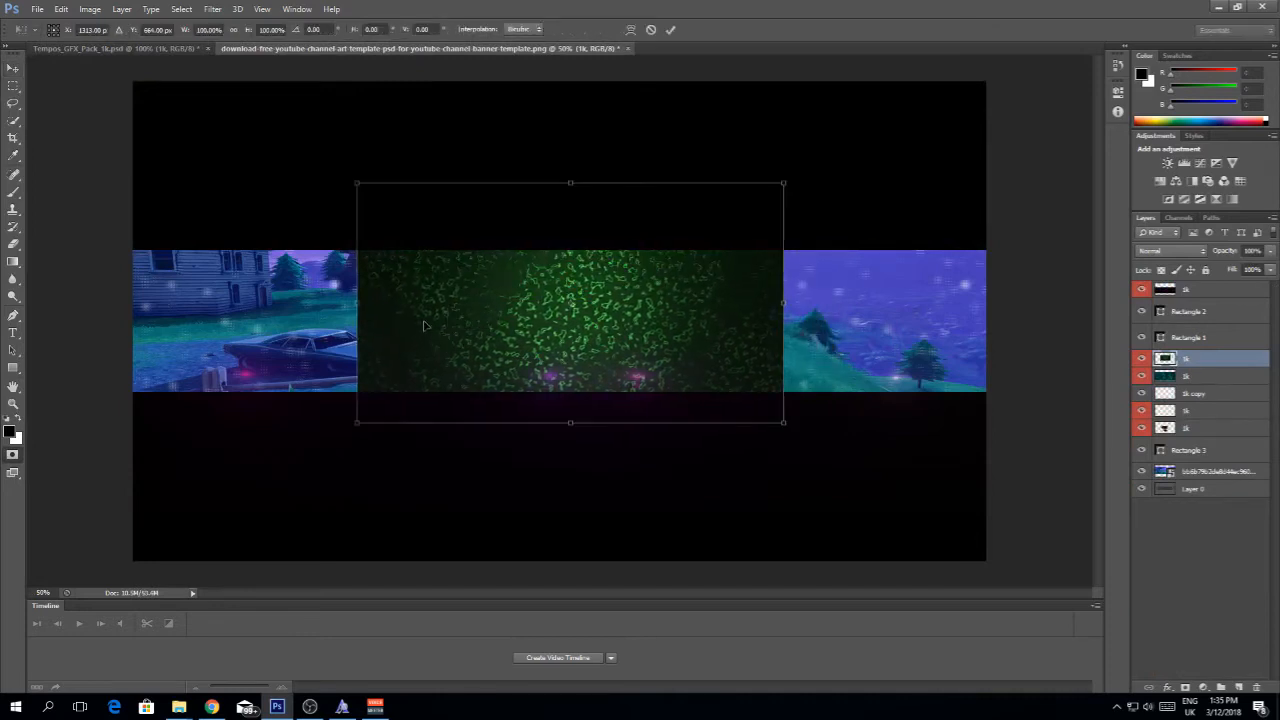
{"action": "left_click_drag", "start_coordinate": [80, 306], "coordinate": [119, 305]}
{"action": "left_click_drag", "start_coordinate": [369, 304], "coordinate": [133, 300]}
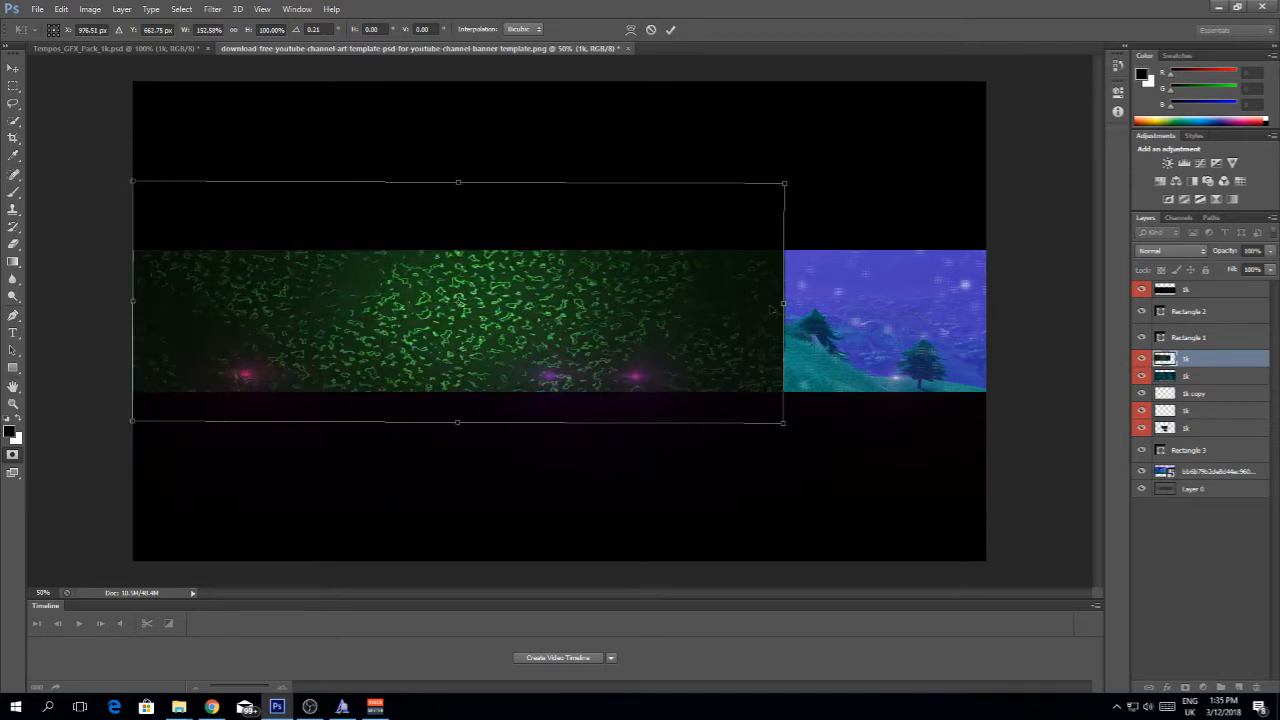
{"action": "left_click_drag", "start_coordinate": [783, 303], "coordinate": [986, 303]}
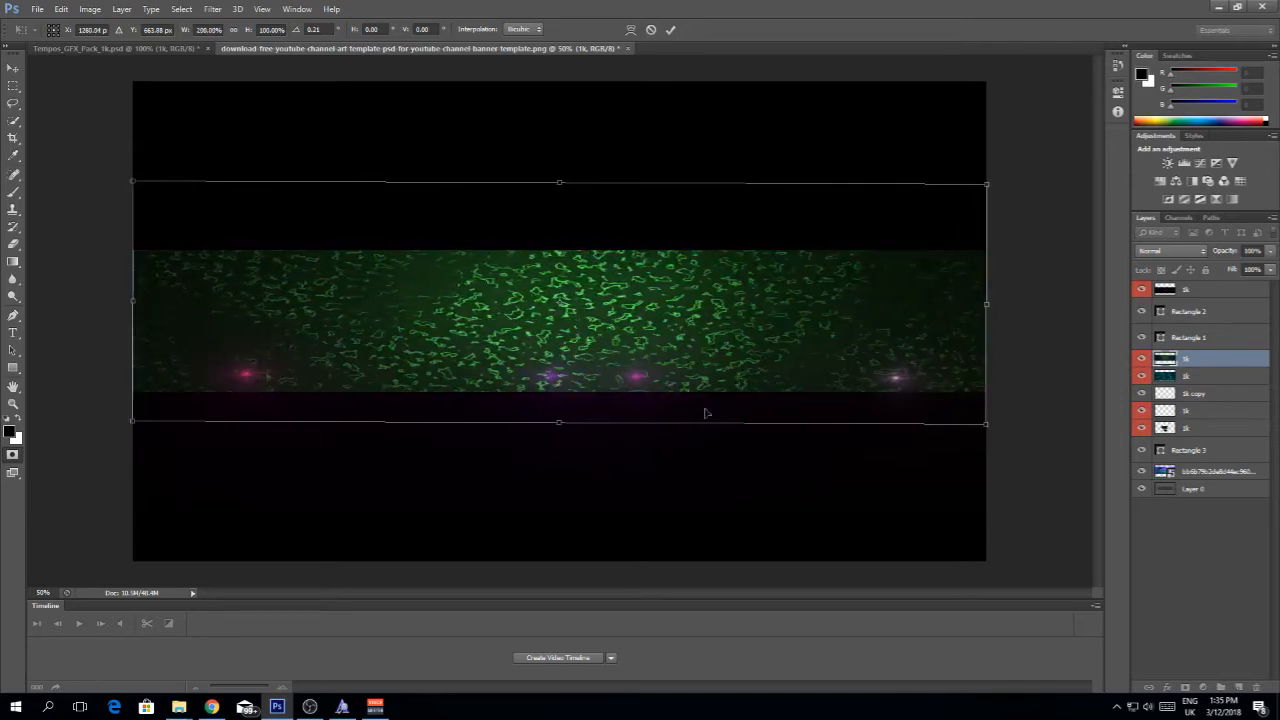
{"action": "left_click_drag", "start_coordinate": [563, 426], "coordinate": [562, 434]}
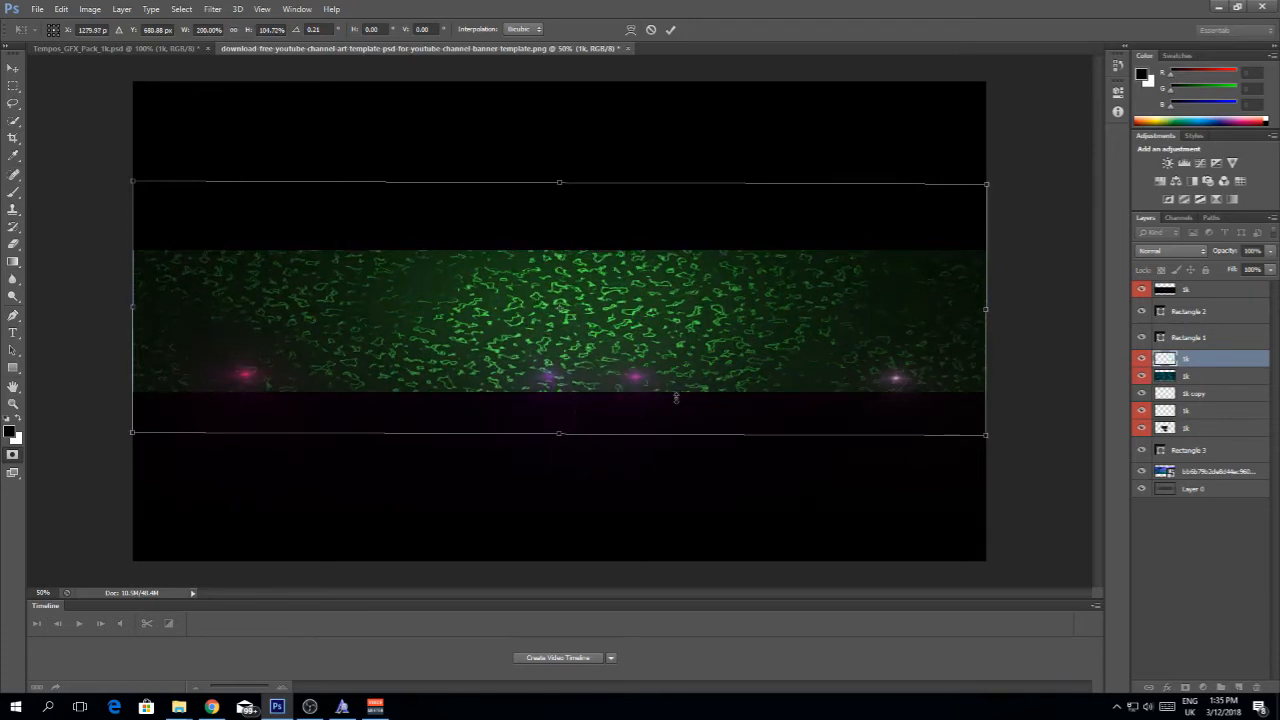
{"action": "left_click", "coordinate": [670, 29]}
Step: Try Screen on the green texture, and settle on Color Dodge blending with its opacity reduced to a faint level
{"action": "left_click_drag", "start_coordinate": [1229, 254], "coordinate": [1230, 258]}
{"action": "left_click", "coordinate": [1190, 251]}
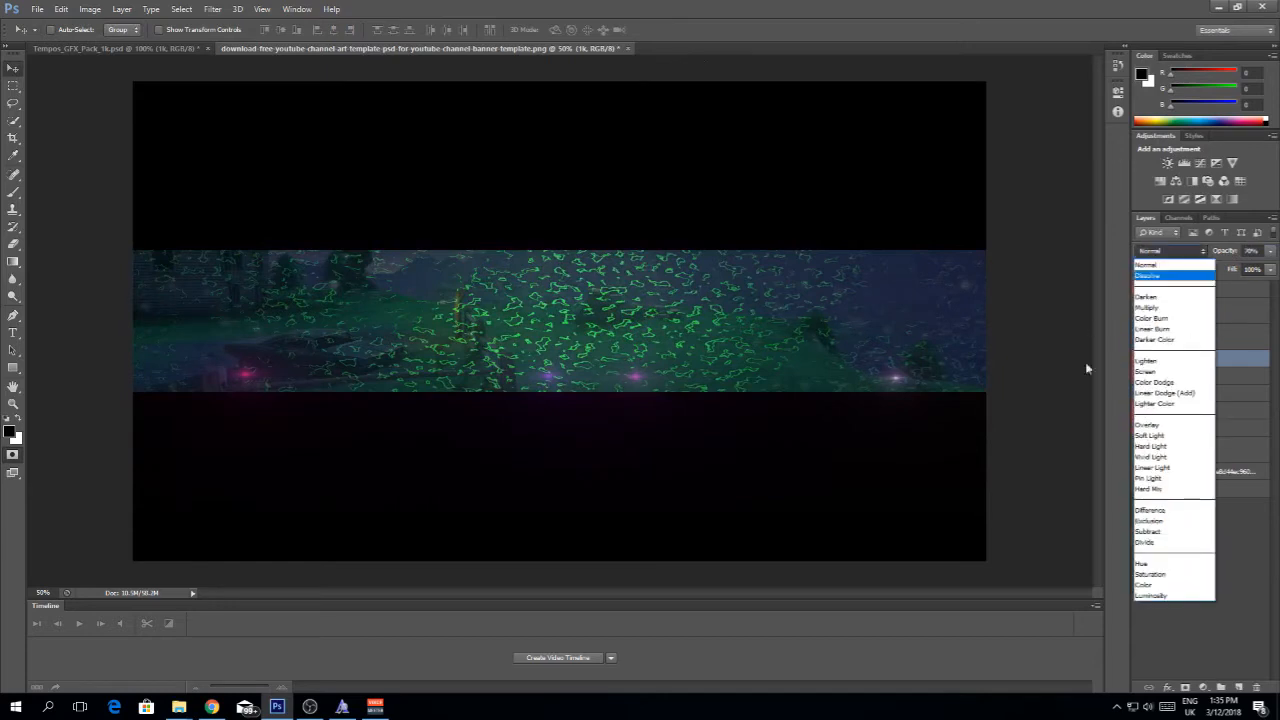
{"action": "left_click", "coordinate": [1150, 371]}
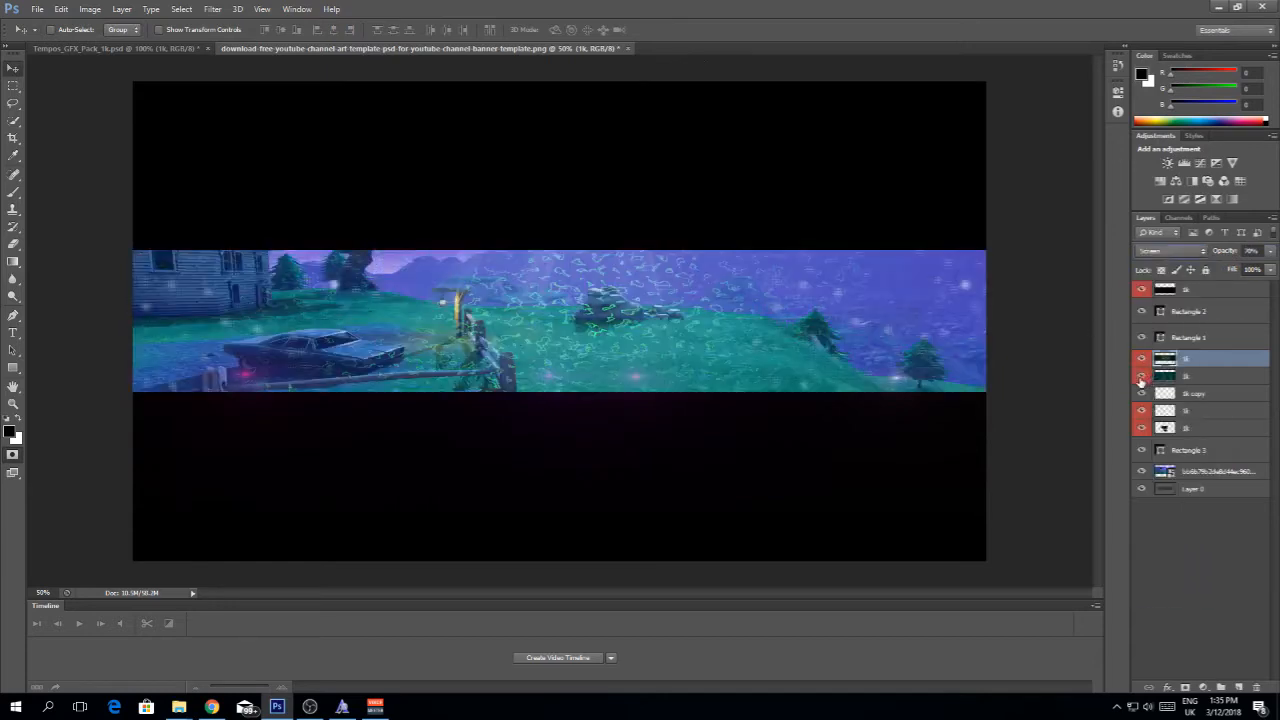
{"action": "left_click", "coordinate": [1160, 259]}
{"action": "left_click", "coordinate": [1163, 383]}
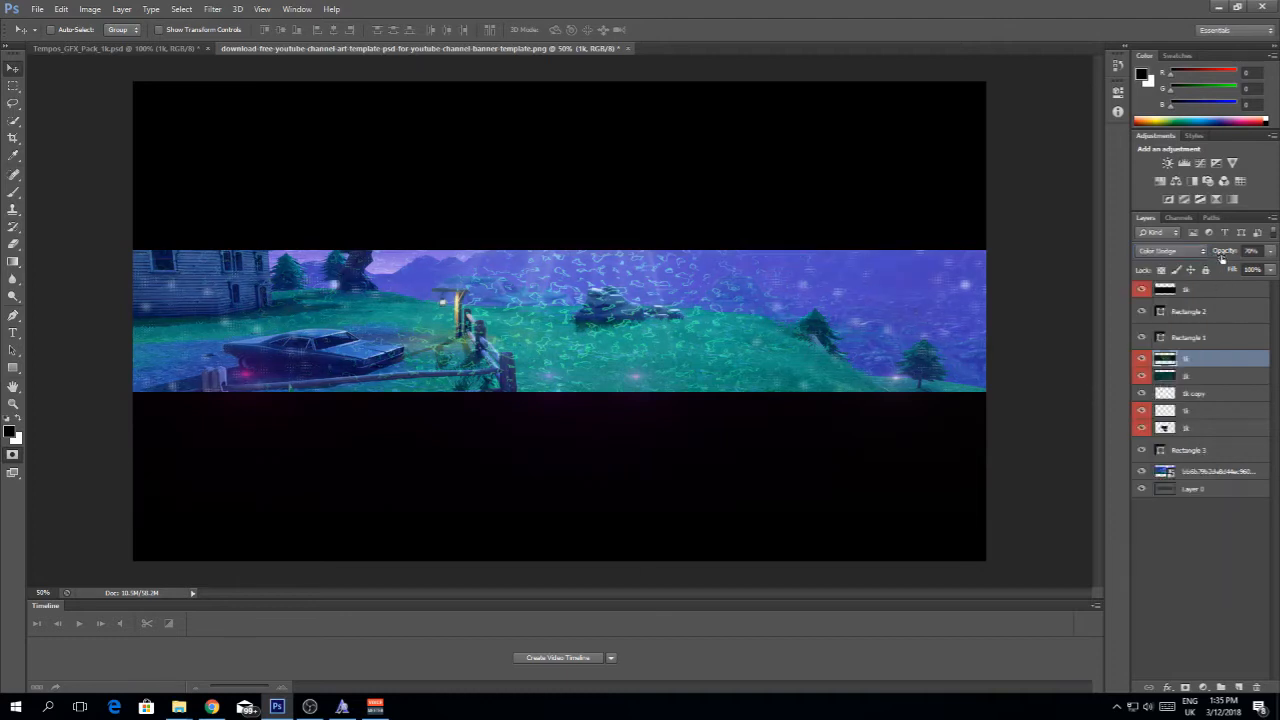
{"action": "left_click_drag", "start_coordinate": [1221, 259], "coordinate": [1226, 253]}
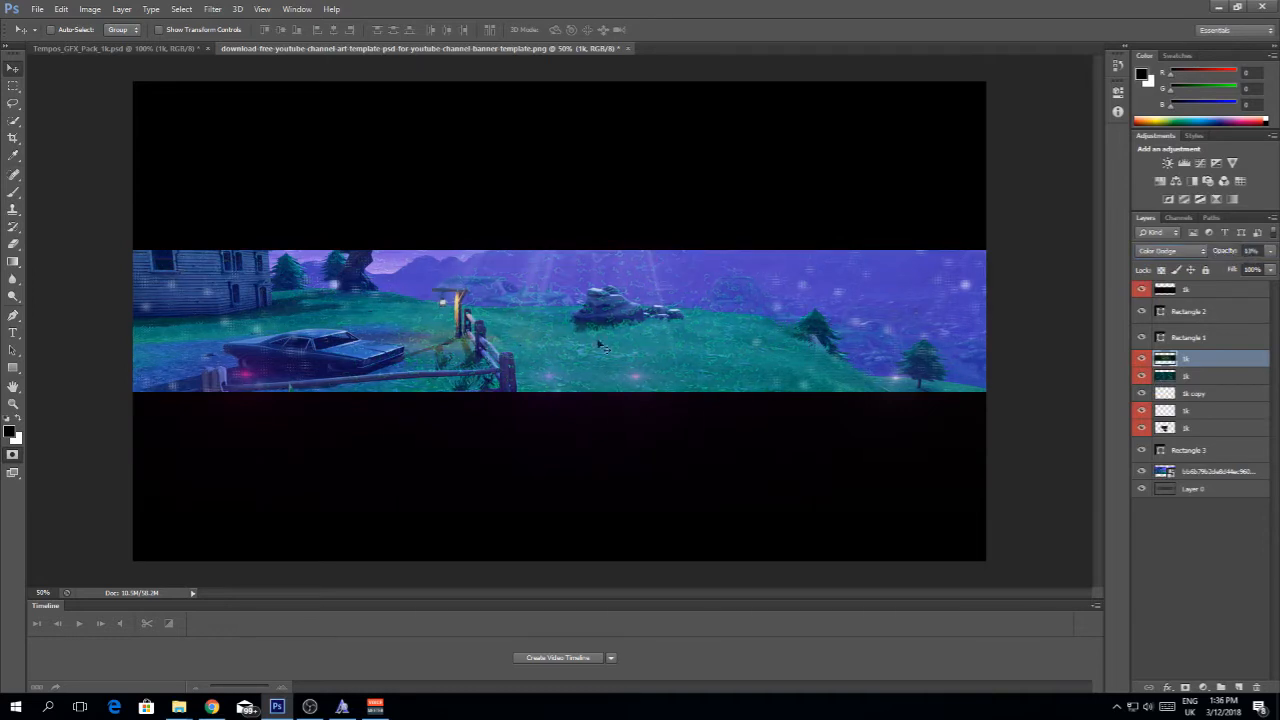
Step: Return to the graphics pack, expand the Space group and hide the Stocks group
{"action": "left_click", "coordinate": [162, 50]}
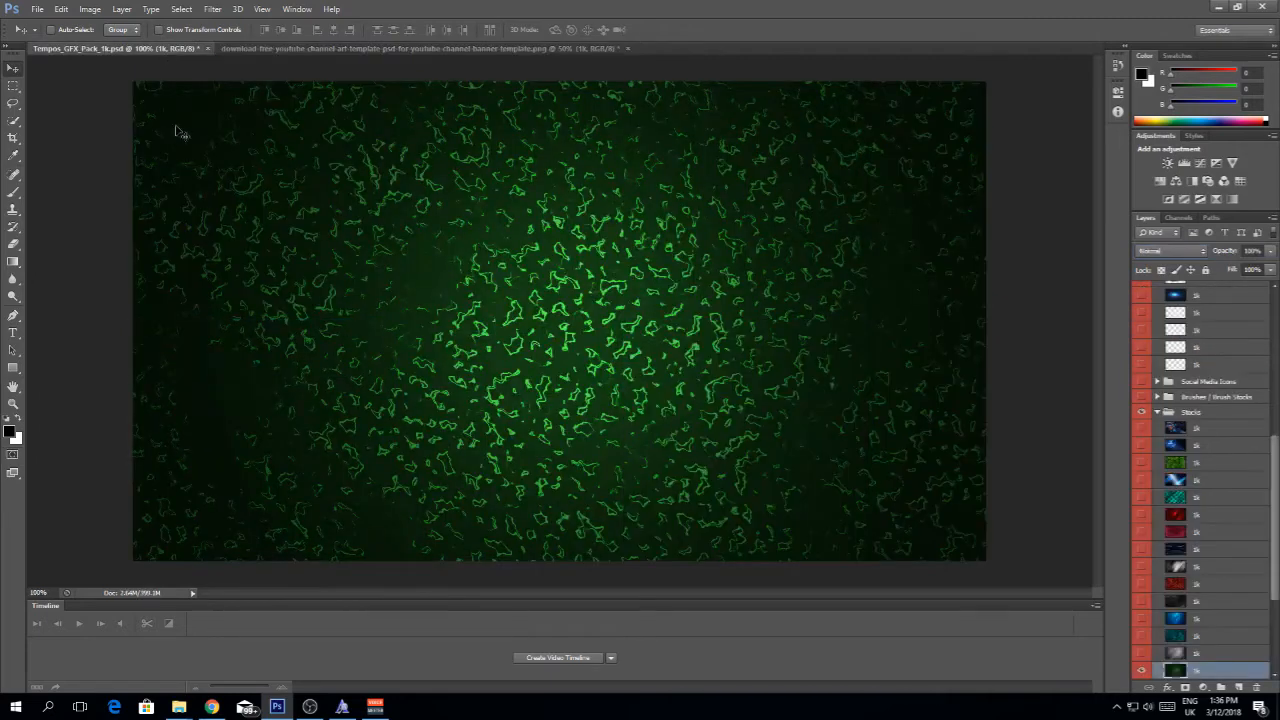
{"action": "scroll", "coordinate": [1274, 508], "scroll_direction": "down", "scroll_amount": 3}
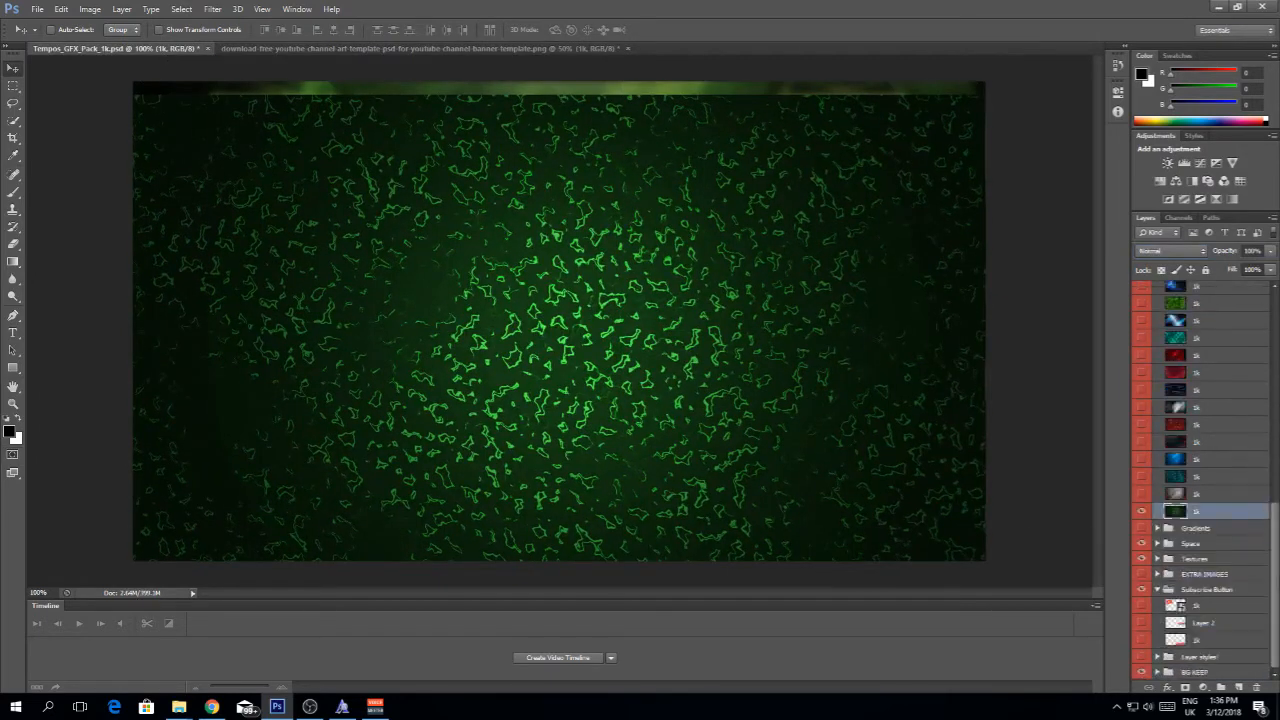
{"action": "left_click", "coordinate": [1157, 544]}
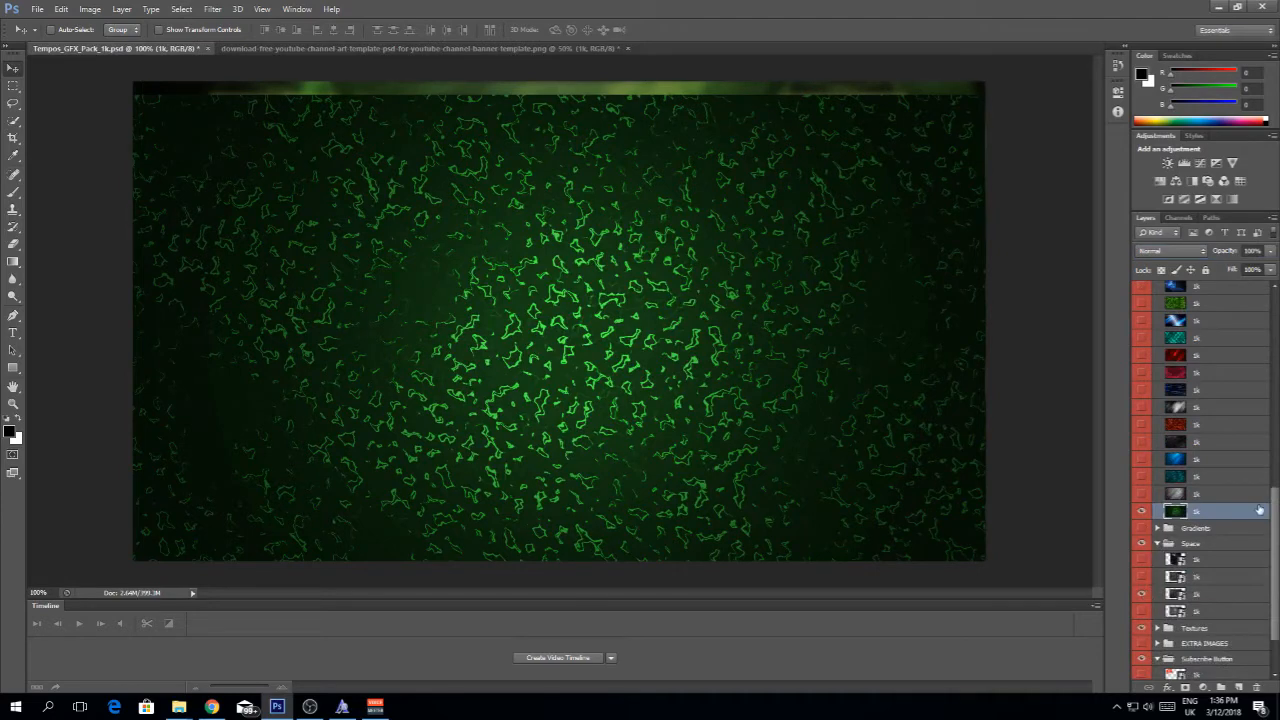
{"action": "scroll", "coordinate": [1147, 401], "scroll_direction": "up", "scroll_amount": 3}
{"action": "left_click", "coordinate": [1143, 432]}
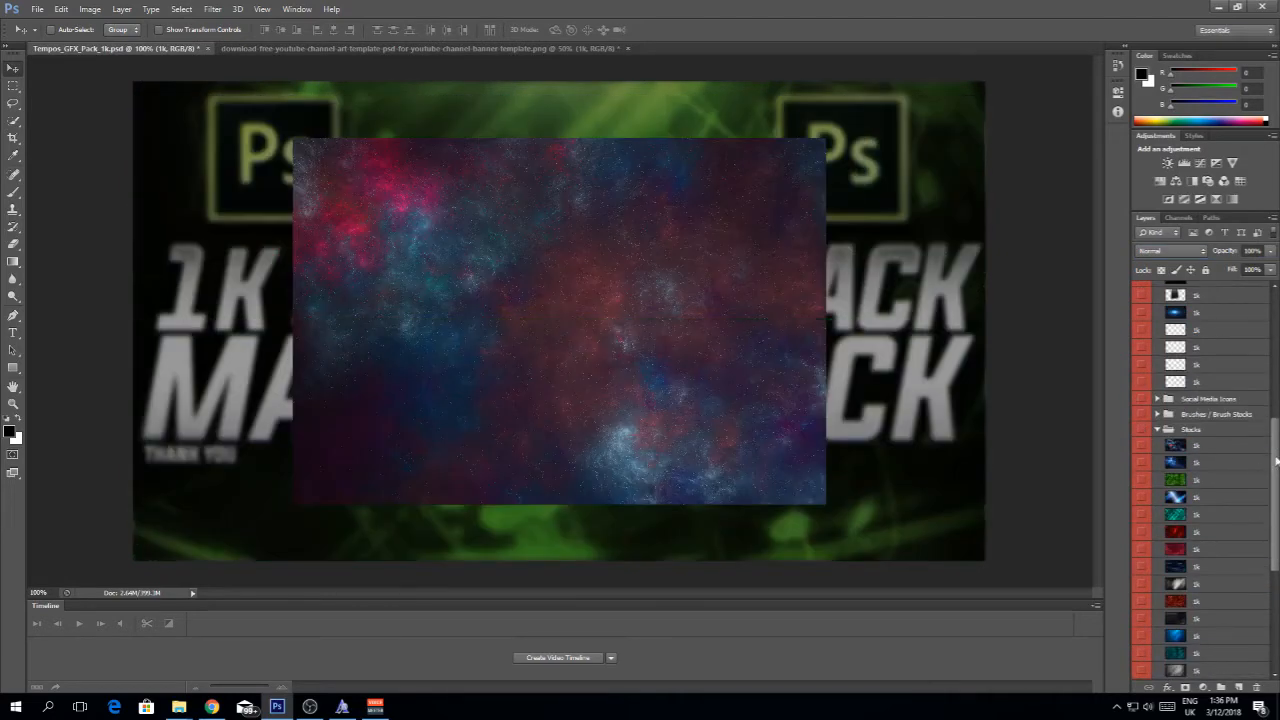
Step: Compare the Space group's images by toggling their visibility, leaving the purple nebula shown on top
{"action": "scroll", "coordinate": [1276, 456], "scroll_direction": "down", "scroll_amount": 3}
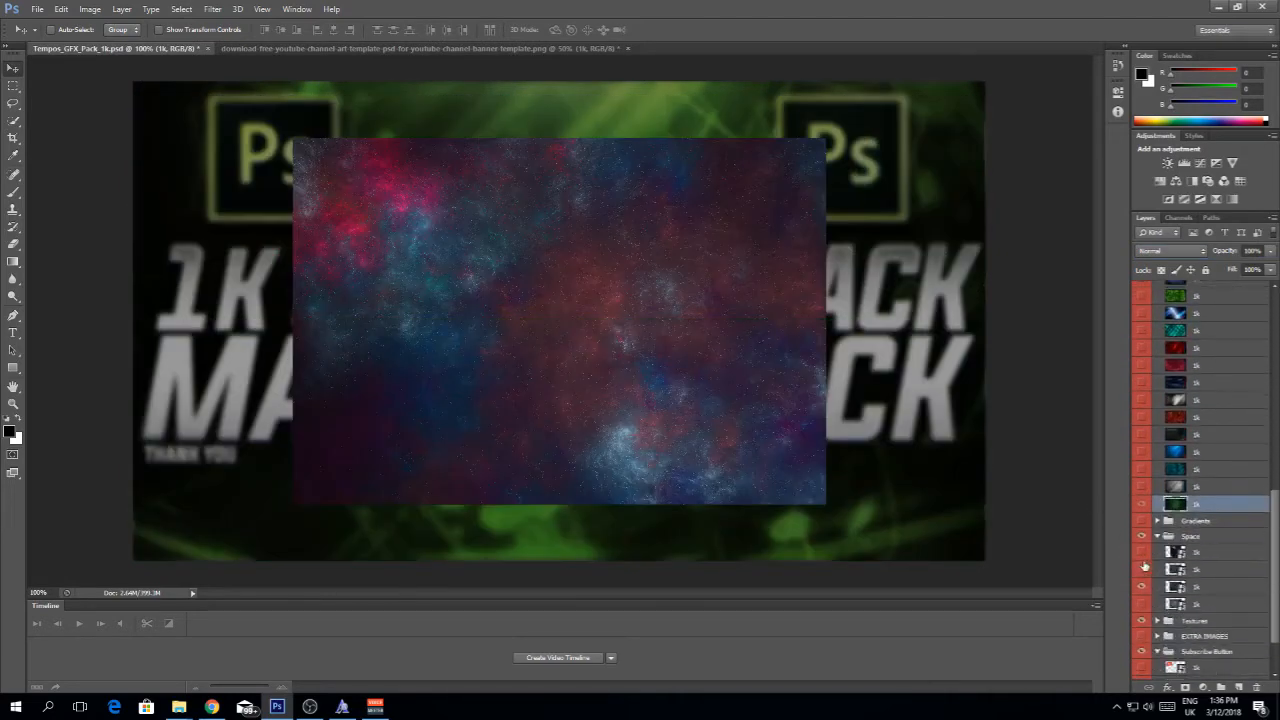
{"action": "left_click", "coordinate": [1142, 554]}
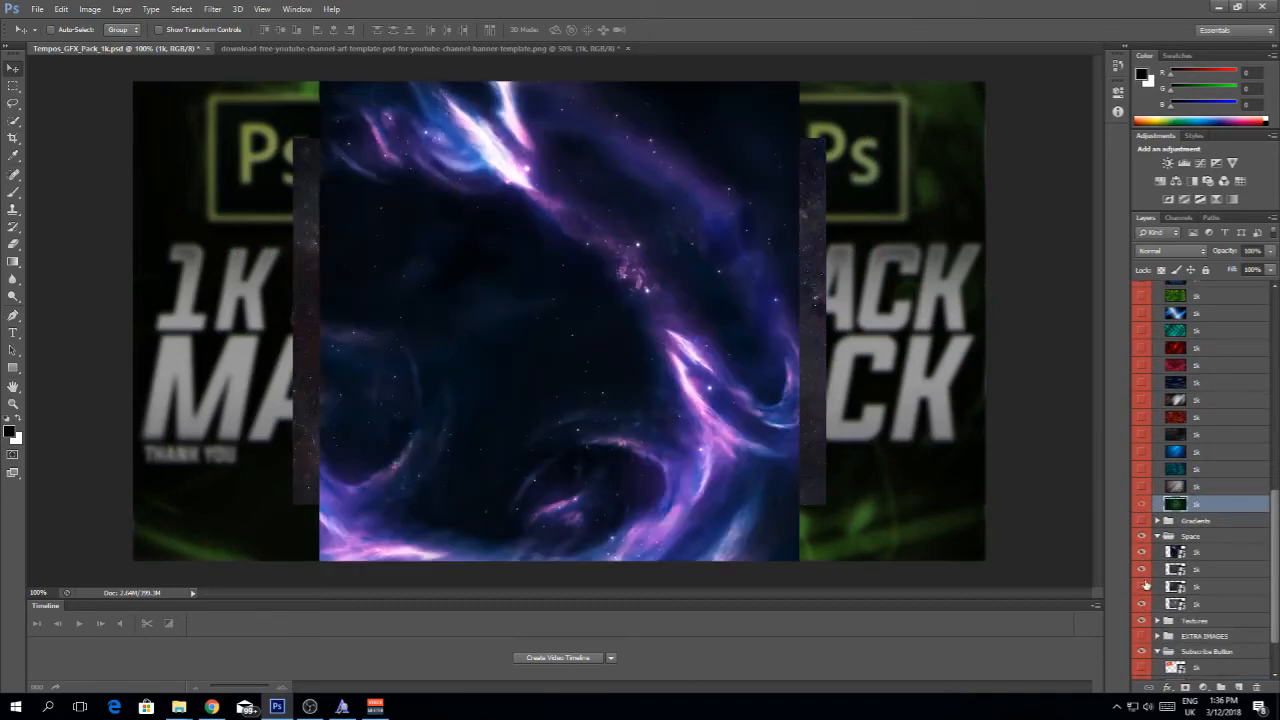
{"action": "left_click_drag", "start_coordinate": [1146, 585], "coordinate": [1147, 540]}
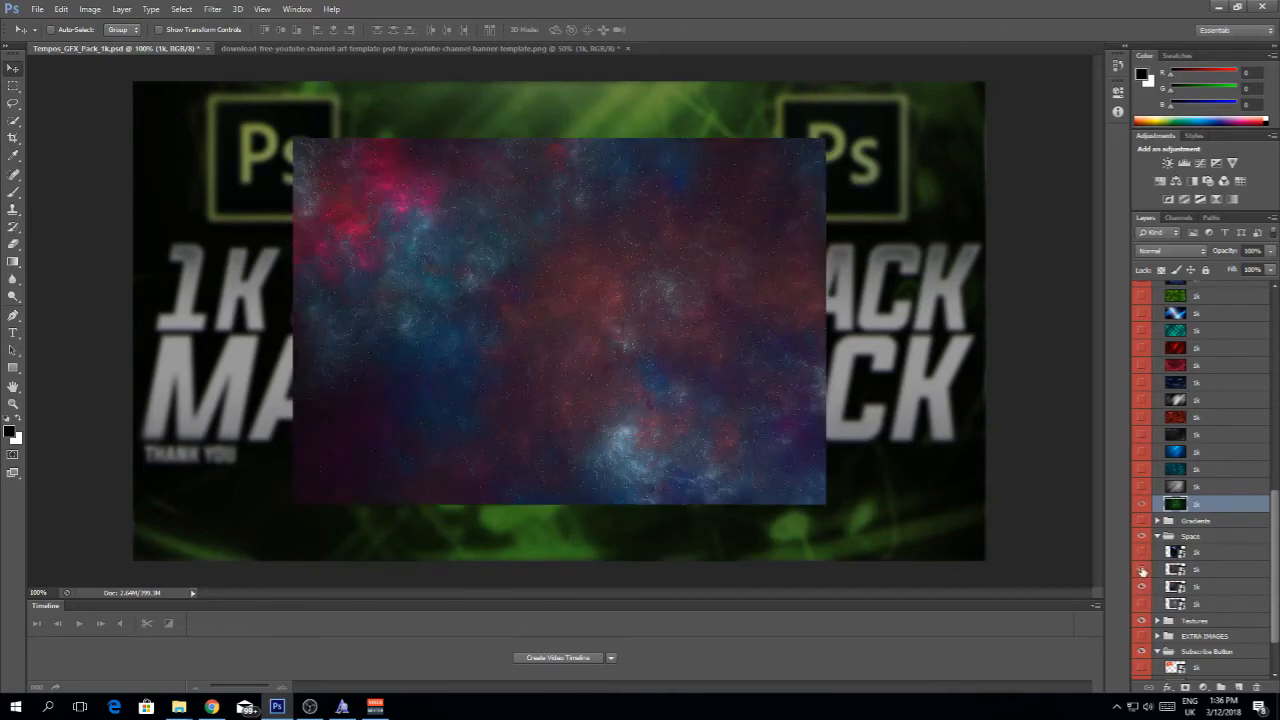
{"action": "left_click_drag", "start_coordinate": [1143, 570], "coordinate": [1143, 552]}
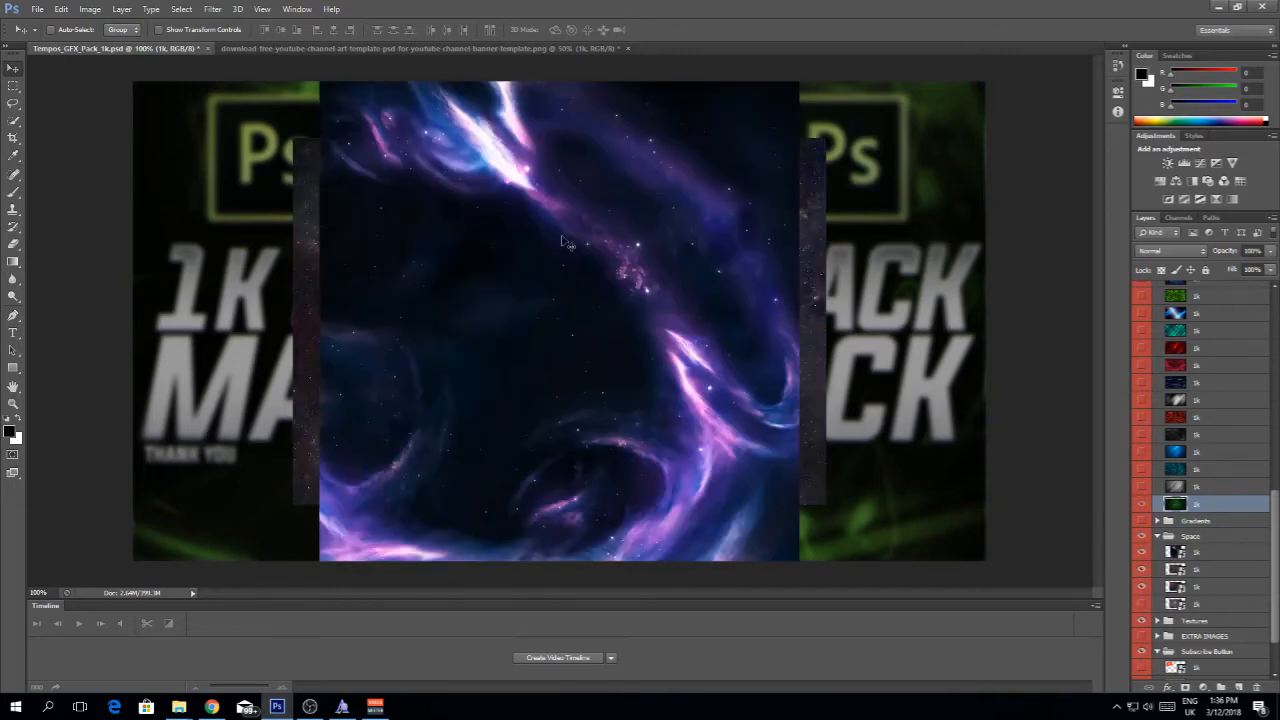
Step: Copy the purple nebula from the graphics pack into the banner and place it over the right end of the image strip
{"action": "left_click", "coordinate": [1192, 551]}
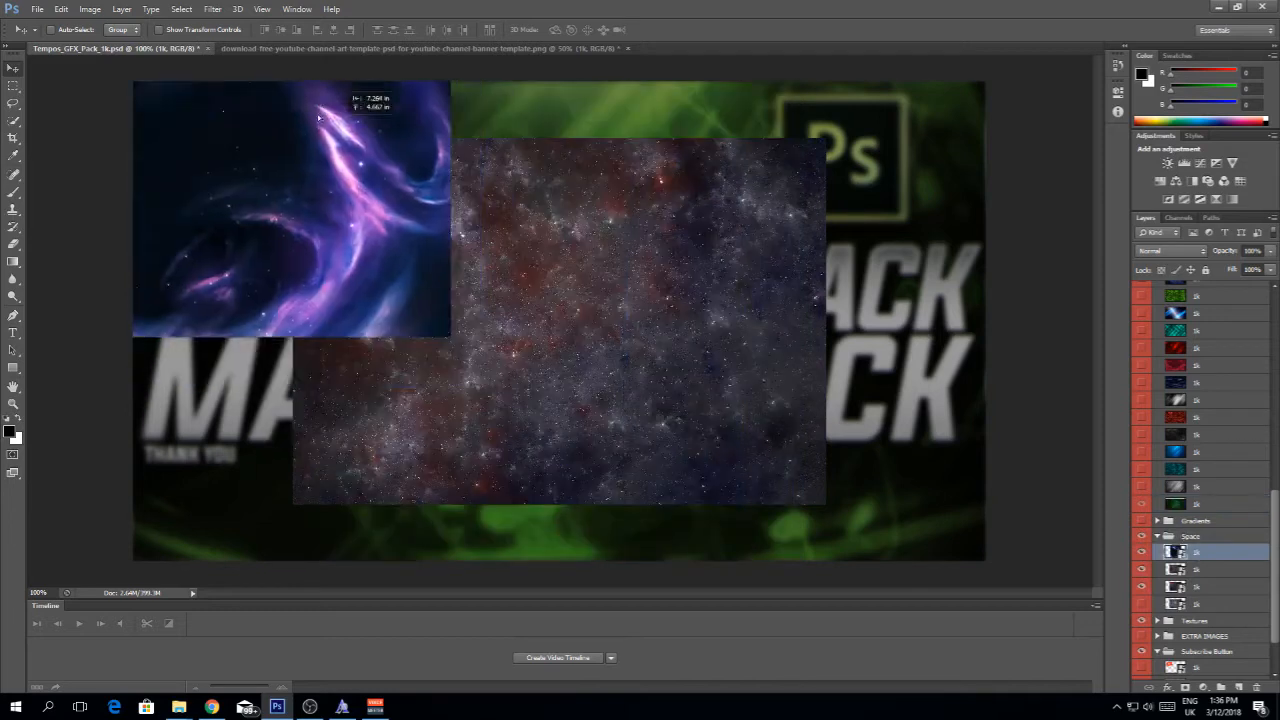
{"action": "left_click", "coordinate": [265, 47]}
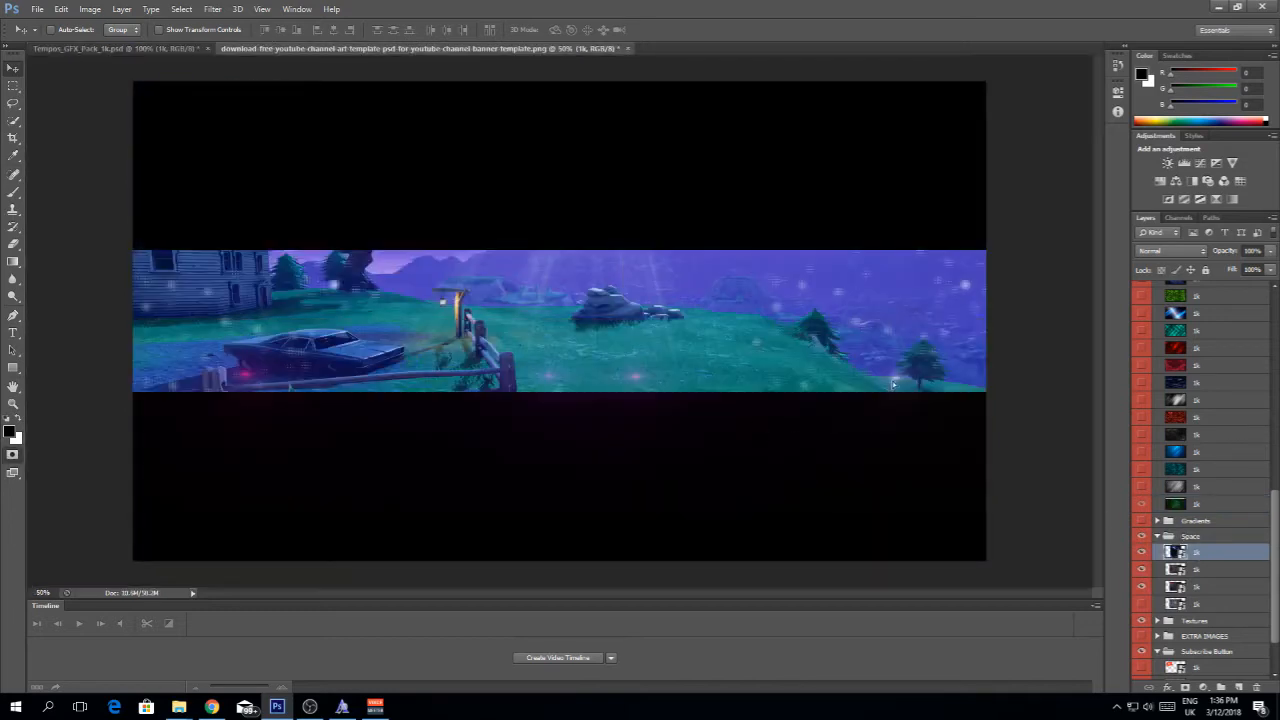
{"action": "left_click_drag", "start_coordinate": [840, 368], "coordinate": [930, 342]}
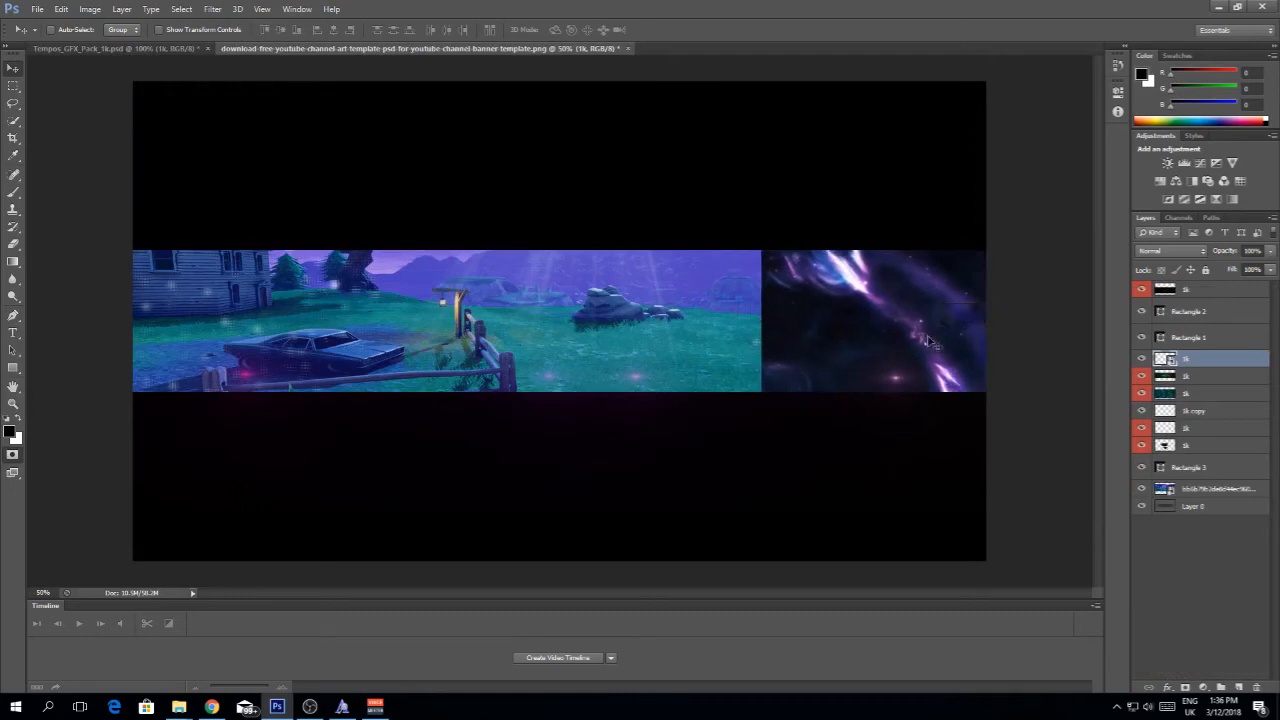
Step: Try Color Dodge and Overlay on the nebula layer, and set its blend mode to Screen at 100% opacity
{"action": "left_click", "coordinate": [1199, 252]}
{"action": "left_click", "coordinate": [1152, 373]}
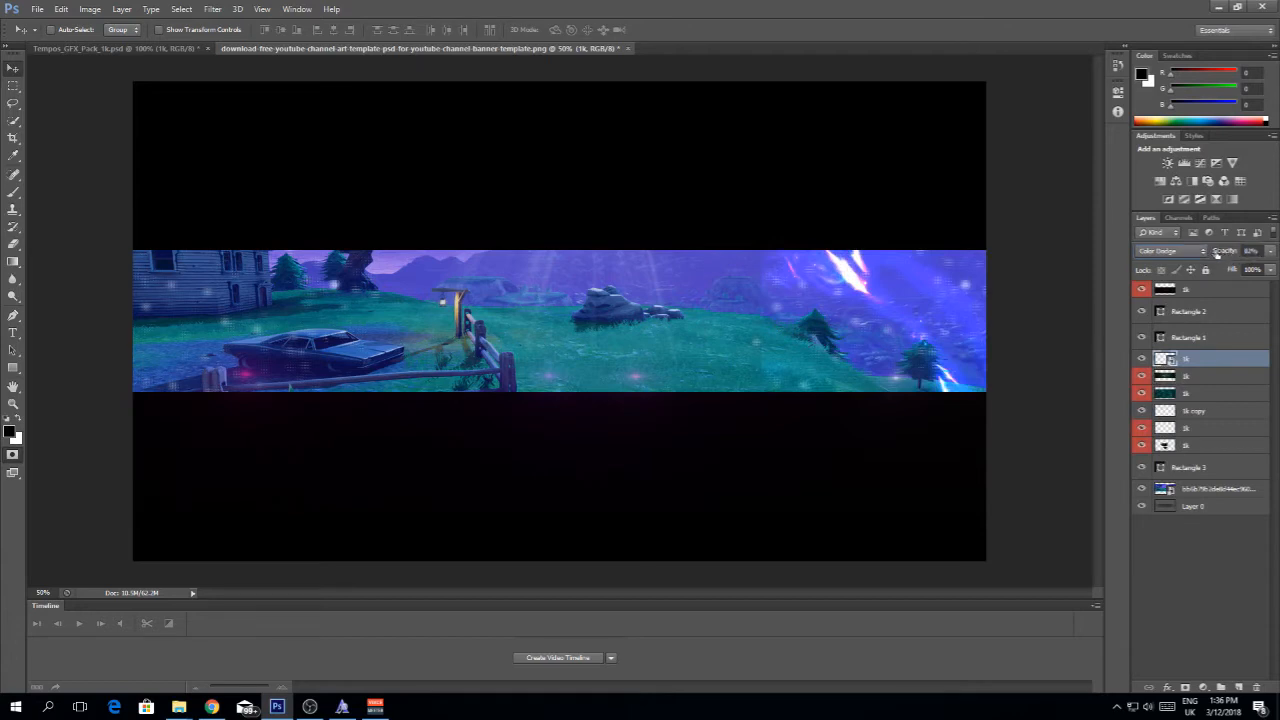
{"action": "left_click", "coordinate": [1173, 254]}
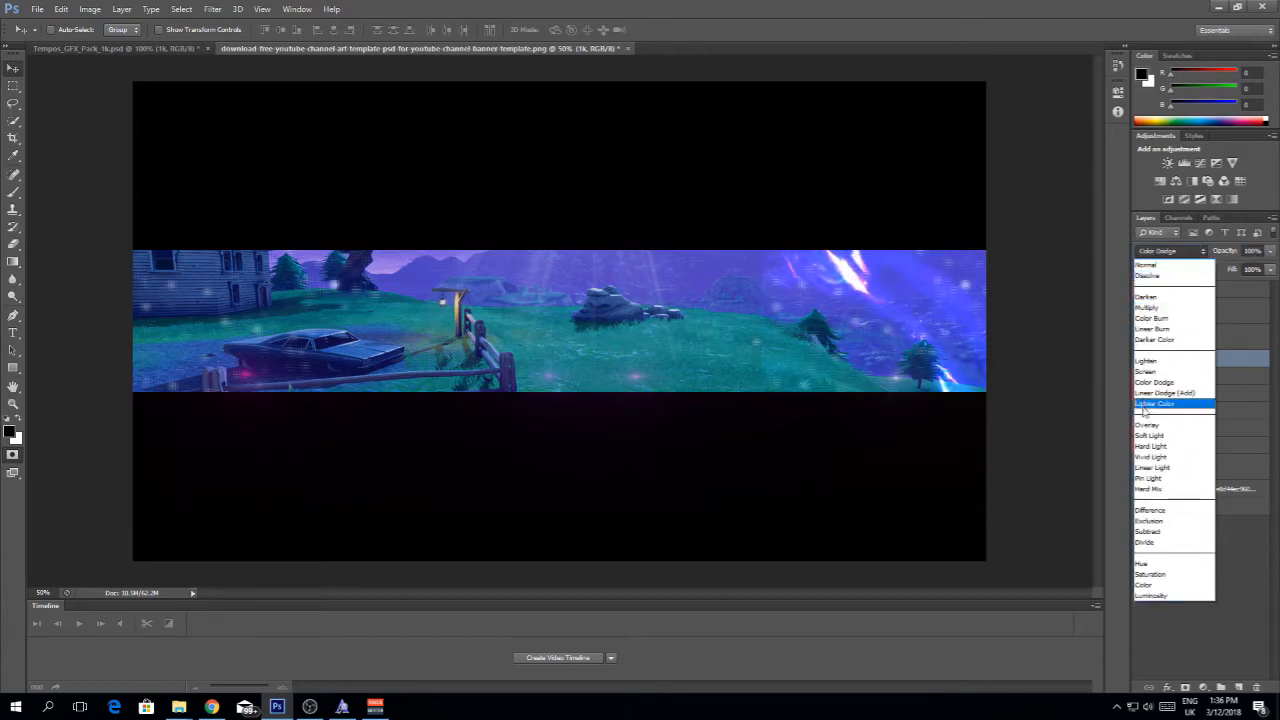
{"action": "left_click", "coordinate": [1150, 427]}
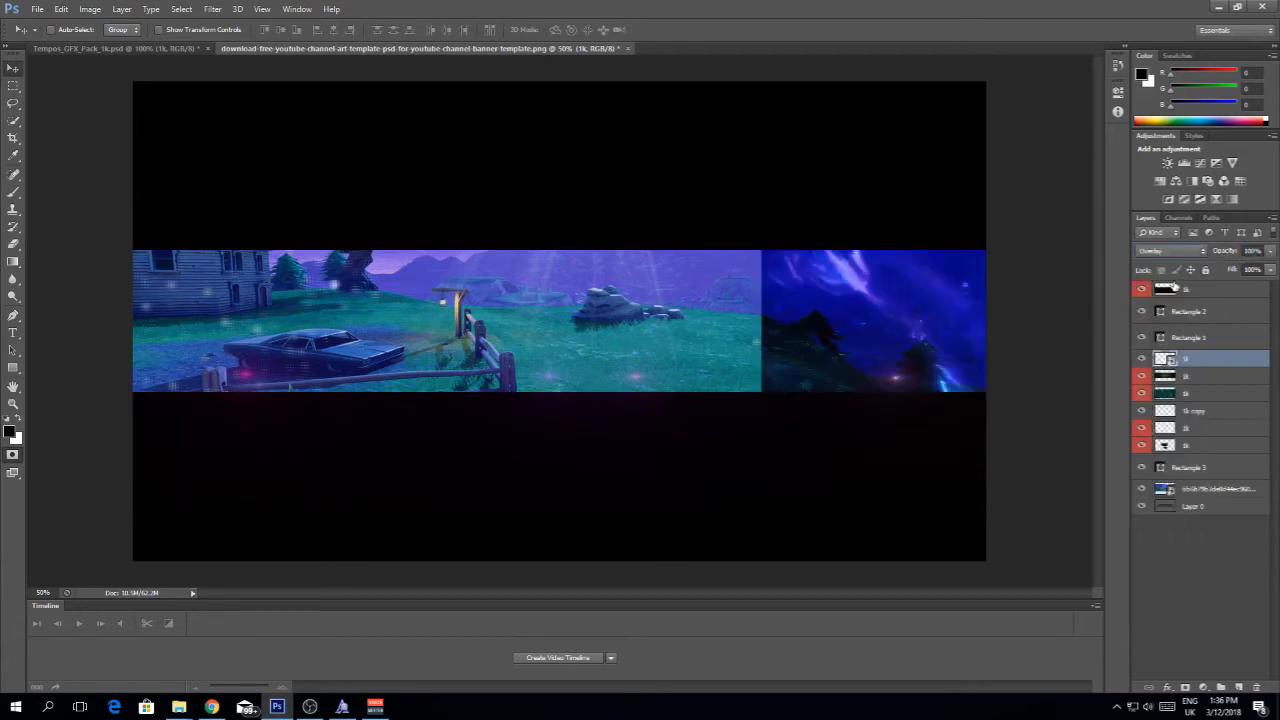
{"action": "left_click", "coordinate": [1172, 251]}
{"action": "left_click", "coordinate": [1150, 373]}
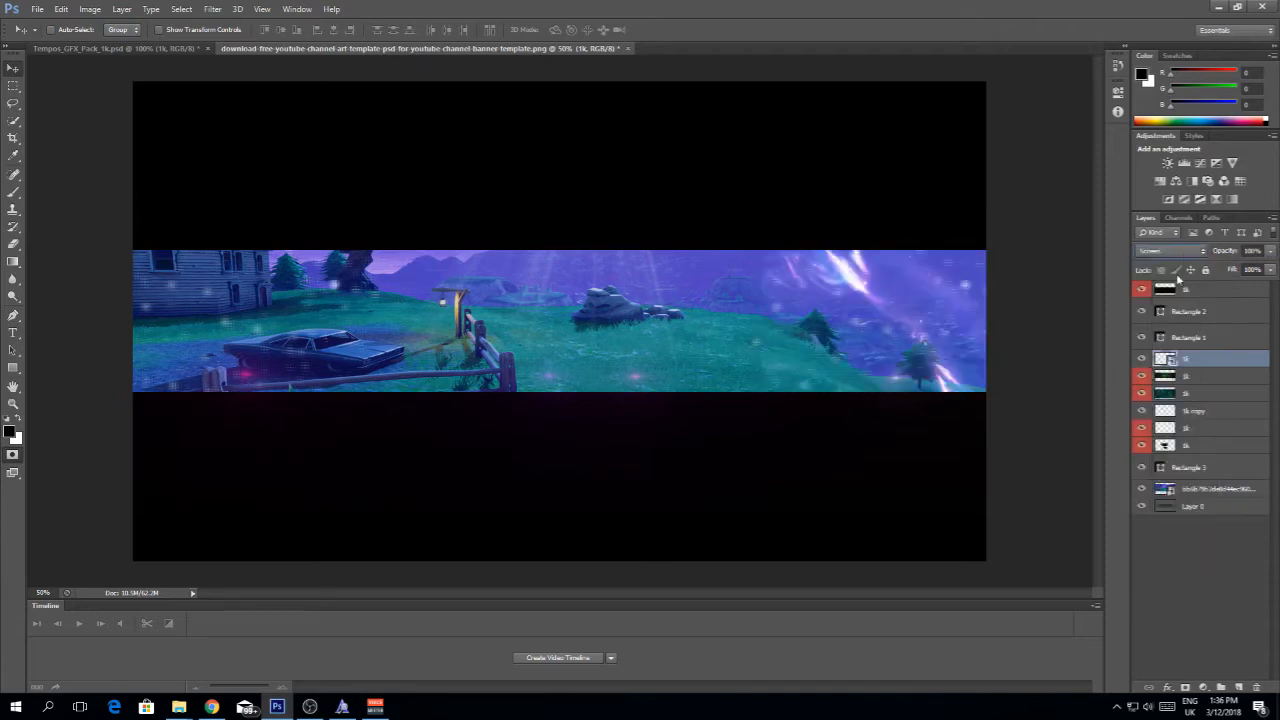
Step: Start the Eraser on the nebula layer and rasterize its smart object so it can be erased
{"action": "left_click", "coordinate": [12, 244]}
{"action": "left_click", "coordinate": [778, 318]}
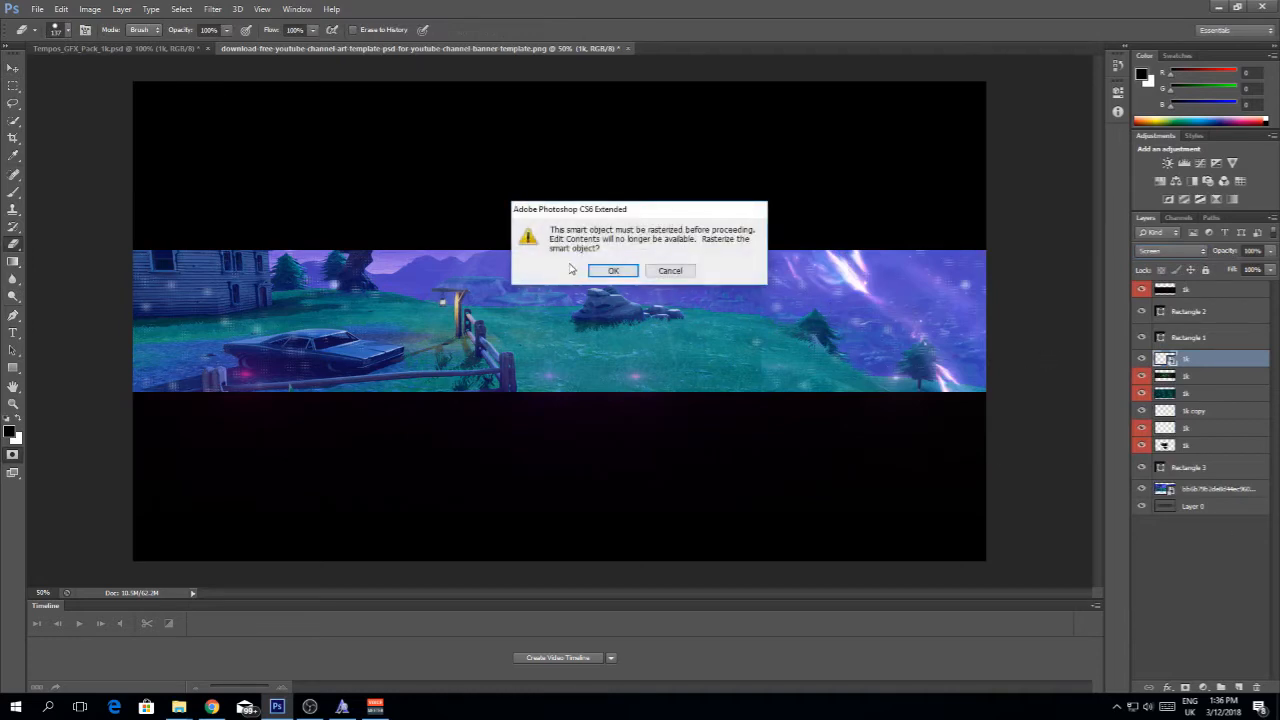
{"action": "left_click", "coordinate": [612, 270]}
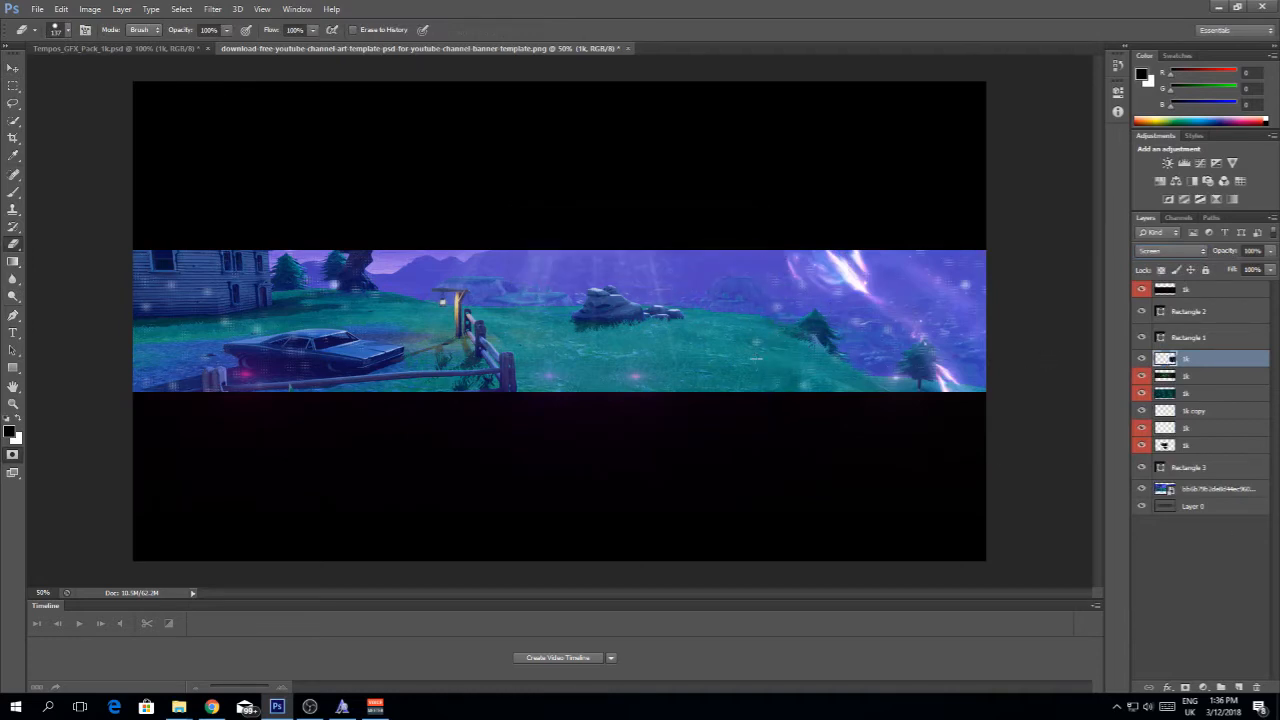
Step: Erase the nebula's hard inner edge with a soft 137 px Eraser and lower the layer's opacity to 47%
{"action": "left_click_drag", "start_coordinate": [74, 103], "coordinate": [2, 107]}
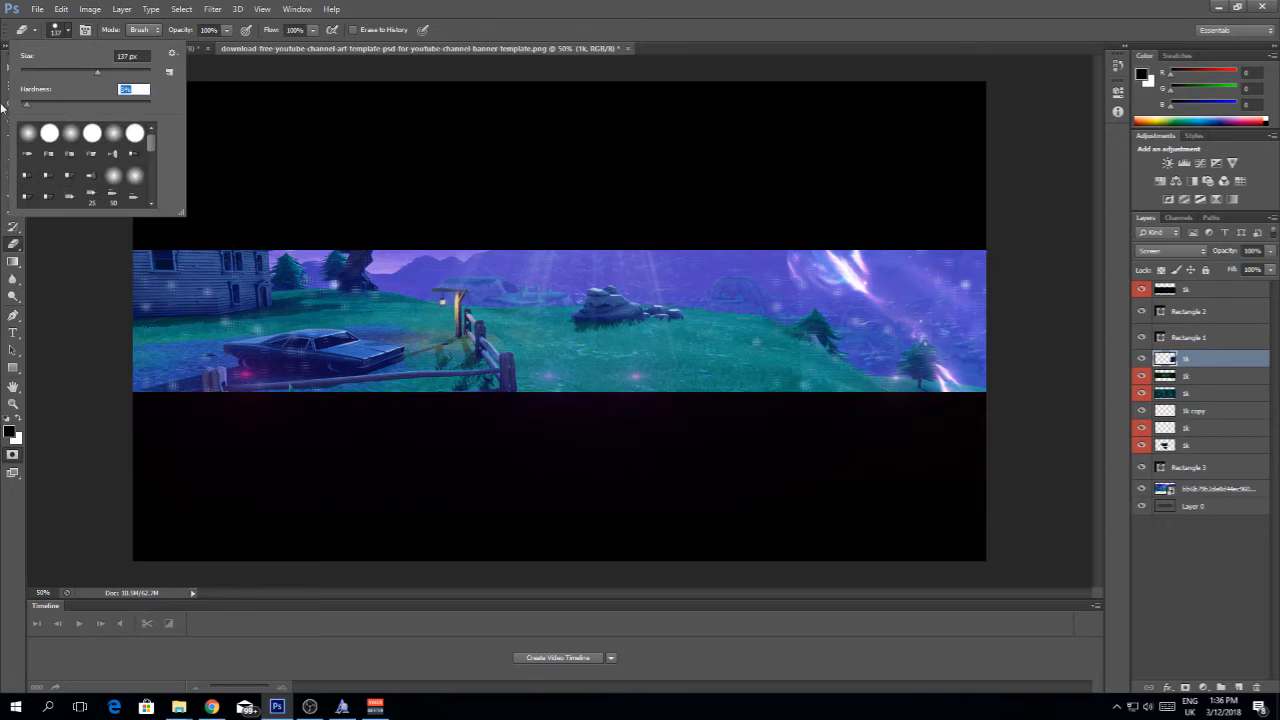
{"action": "left_click", "coordinate": [729, 241]}
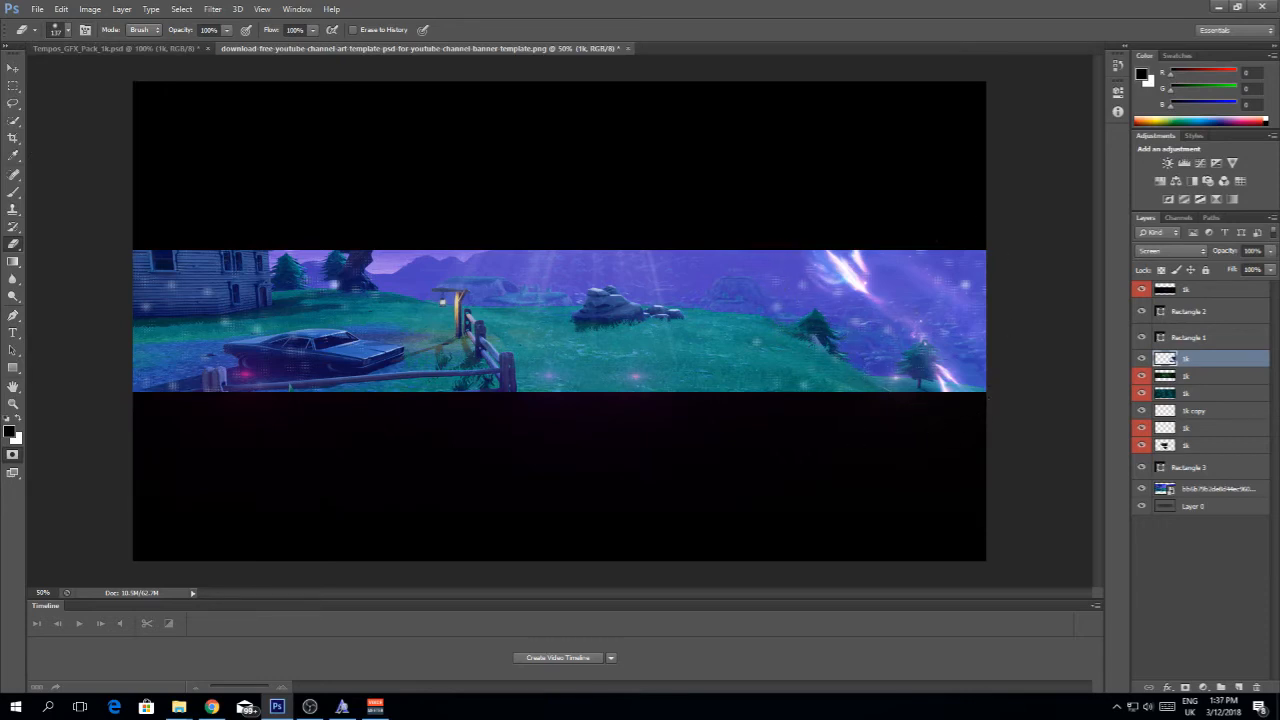
{"action": "left_click_drag", "start_coordinate": [1216, 254], "coordinate": [1215, 257]}
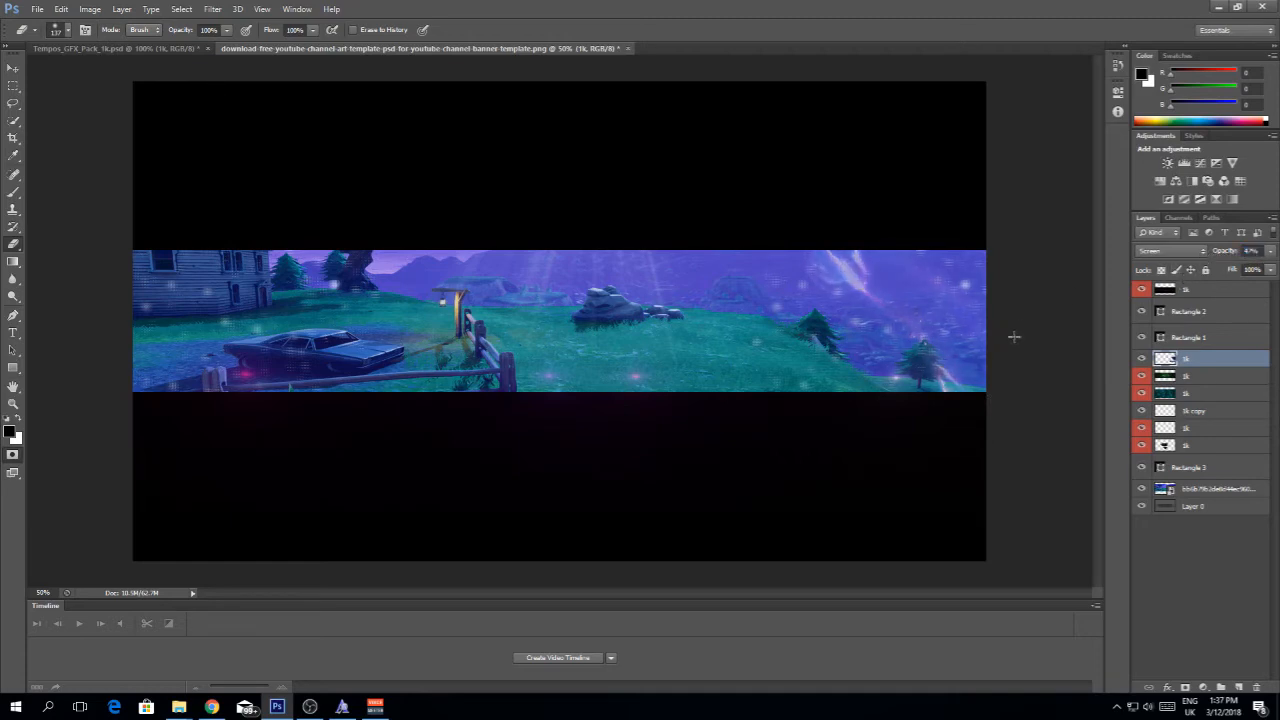
Step: Duplicate the nebula layer and move the copy to the opposite end of the image strip, over the house and car
{"action": "key", "text": "ctrl+j"}
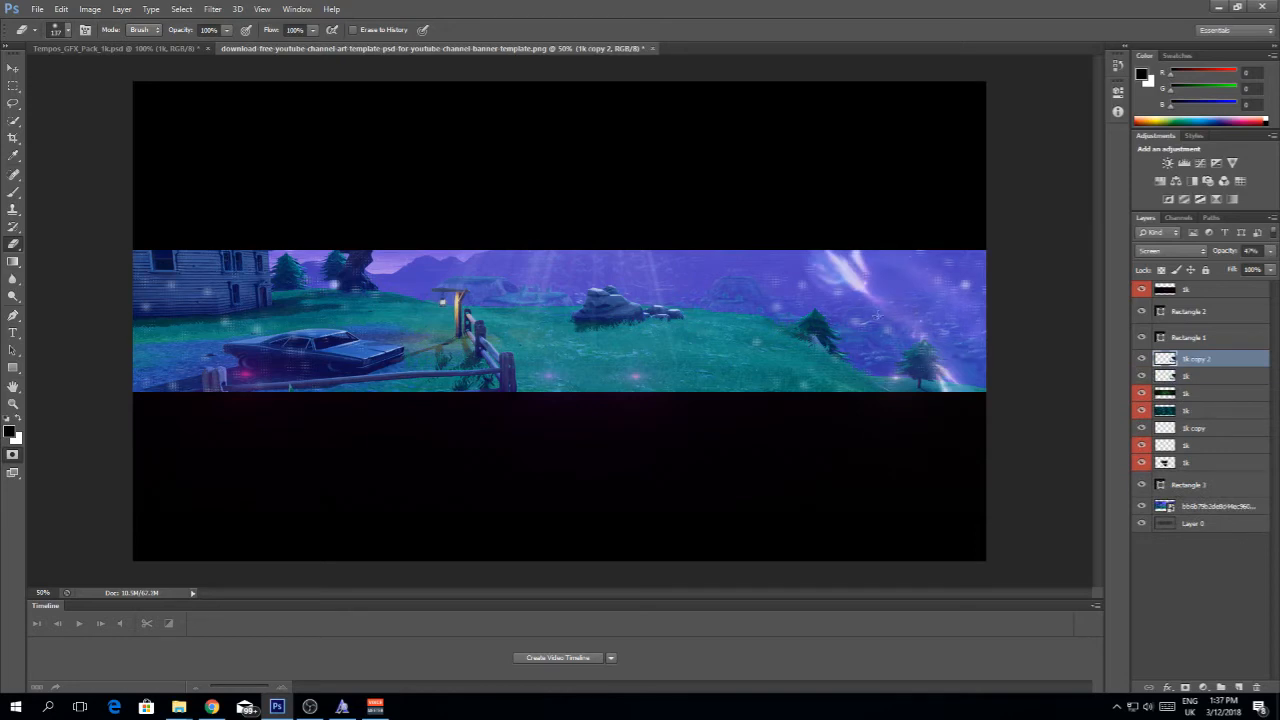
{"action": "left_click", "coordinate": [60, 9]}
{"action": "left_click", "coordinate": [62, 49]}
{"action": "left_click", "coordinate": [15, 72]}
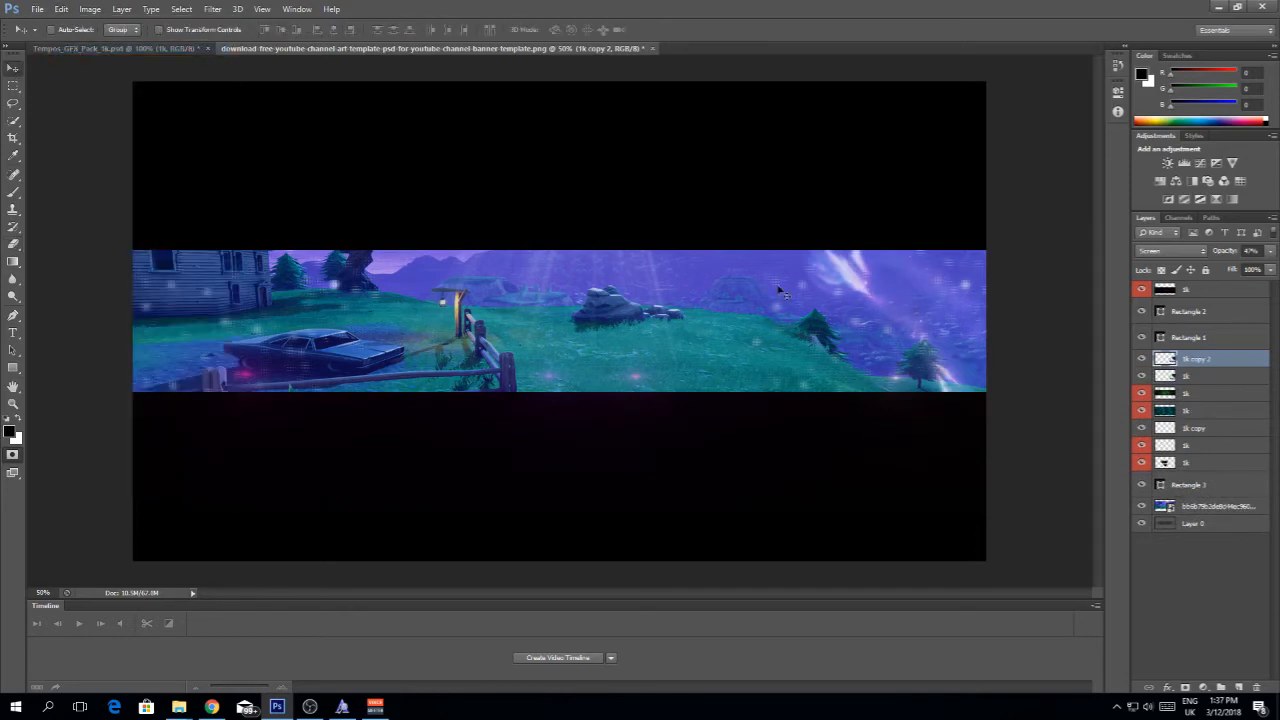
{"action": "mouse_move", "coordinate": [886, 318]}
{"action": "left_mouse_down"}
{"action": "mouse_move", "coordinate": [159, 333]}
{"action": "mouse_move", "coordinate": [193, 336]}
{"action": "left_mouse_up"}
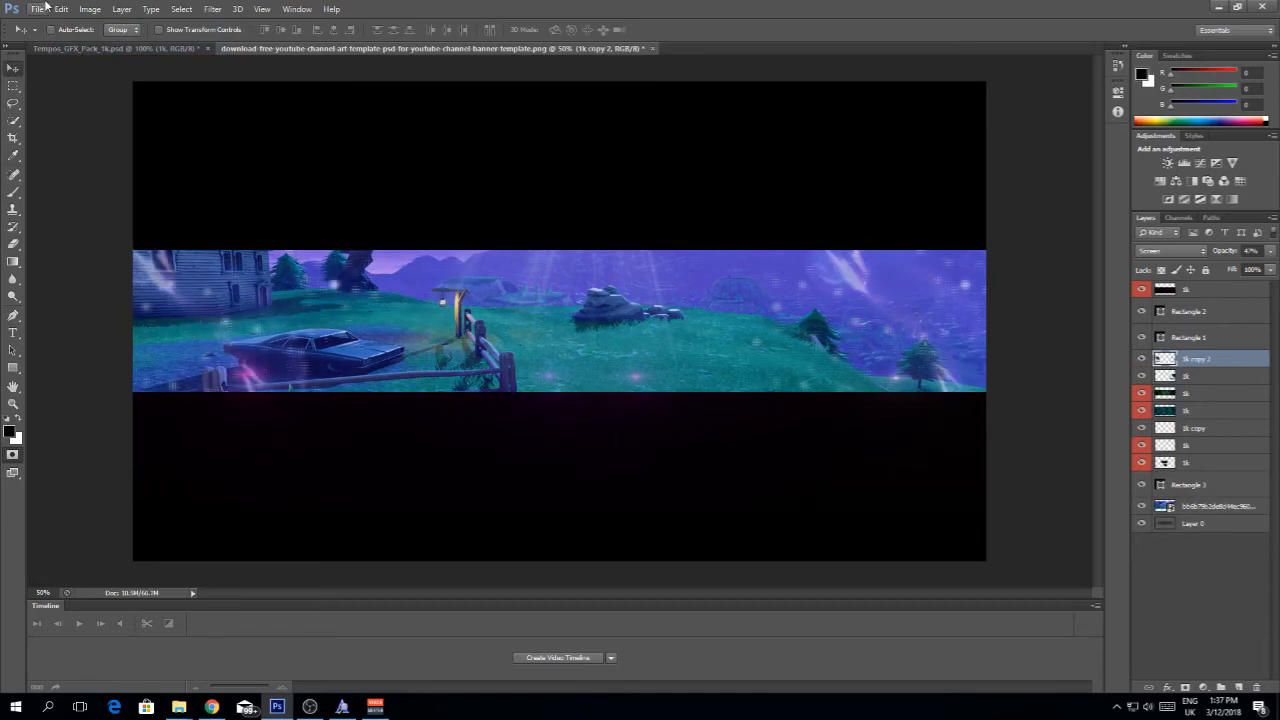
Step: Flip the duplicated nebula horizontally so it mirrors the original
{"action": "left_click", "coordinate": [61, 9]}
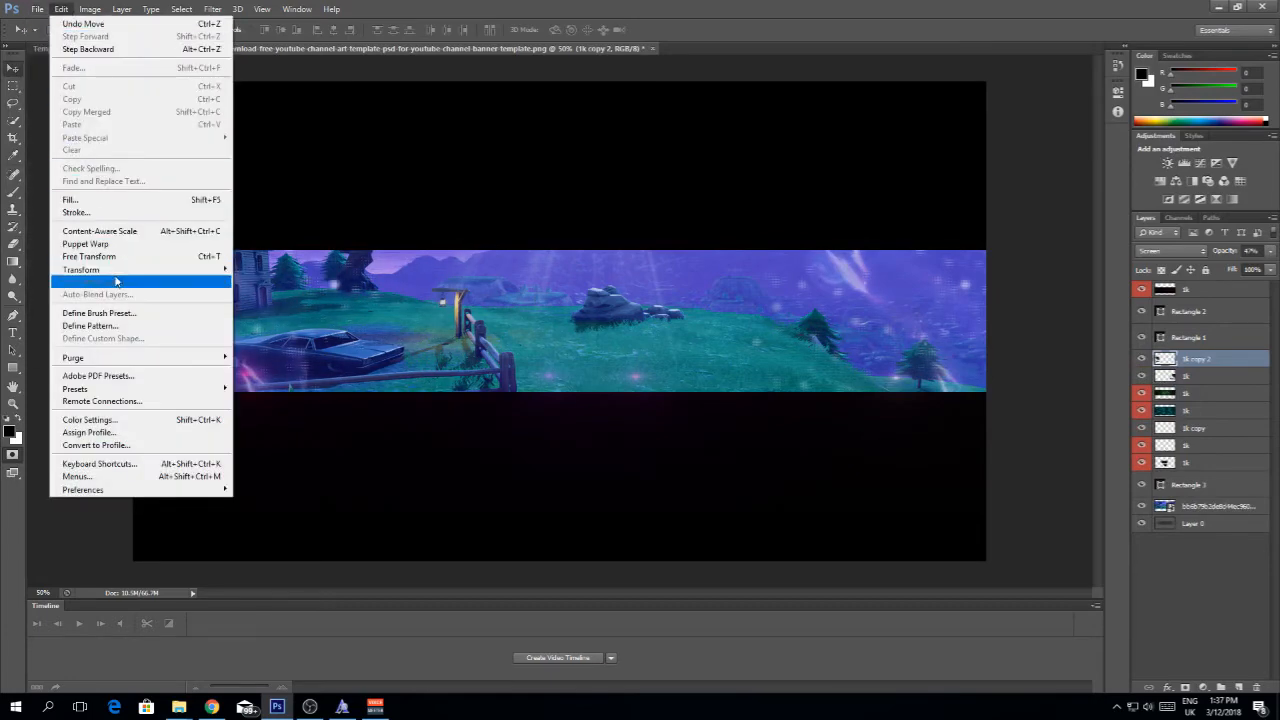
{"action": "mouse_move", "coordinate": [150, 269]}
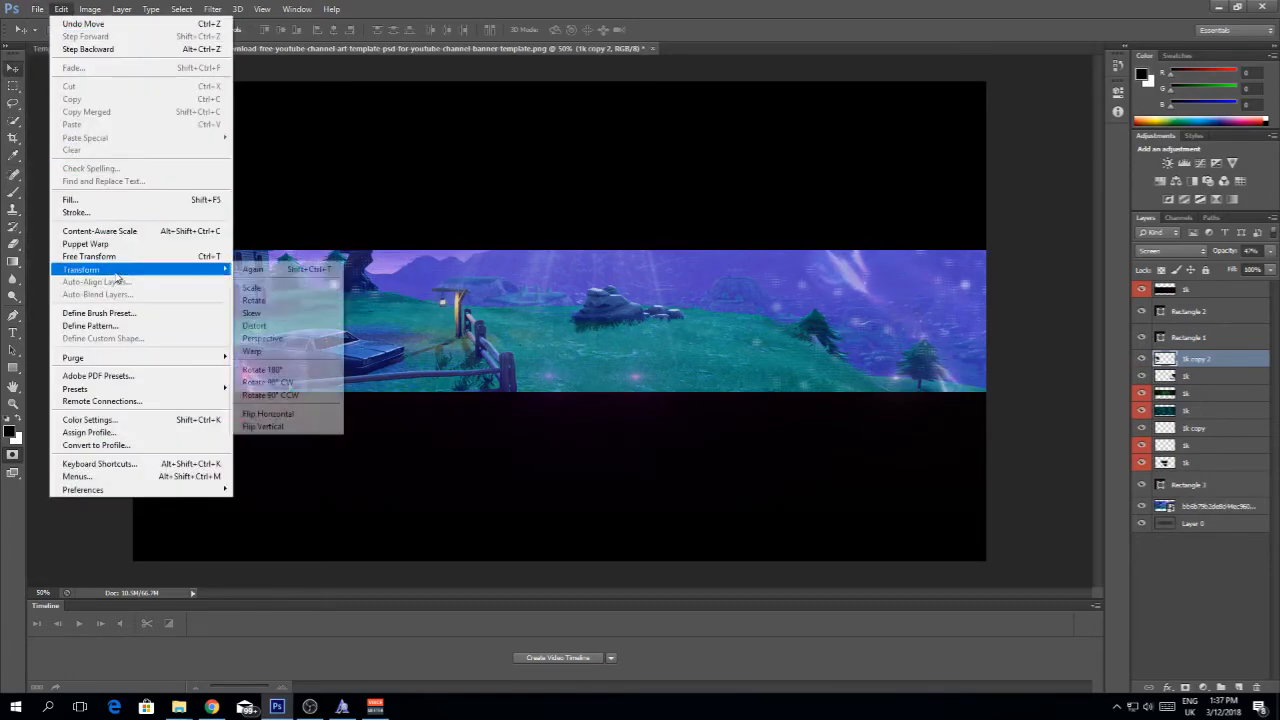
{"action": "left_click", "coordinate": [268, 414]}
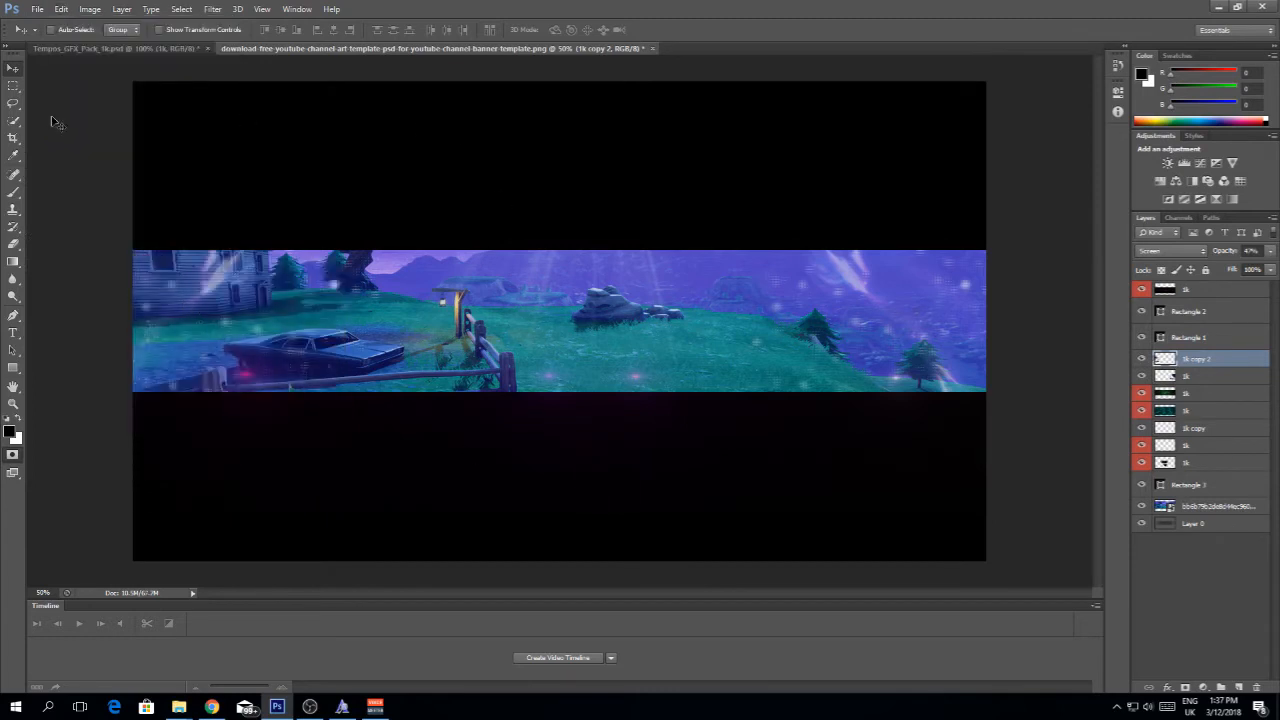
Step: Start the Type tool and choose the font Burbank Big Condensed
{"action": "left_click", "coordinate": [13, 332]}
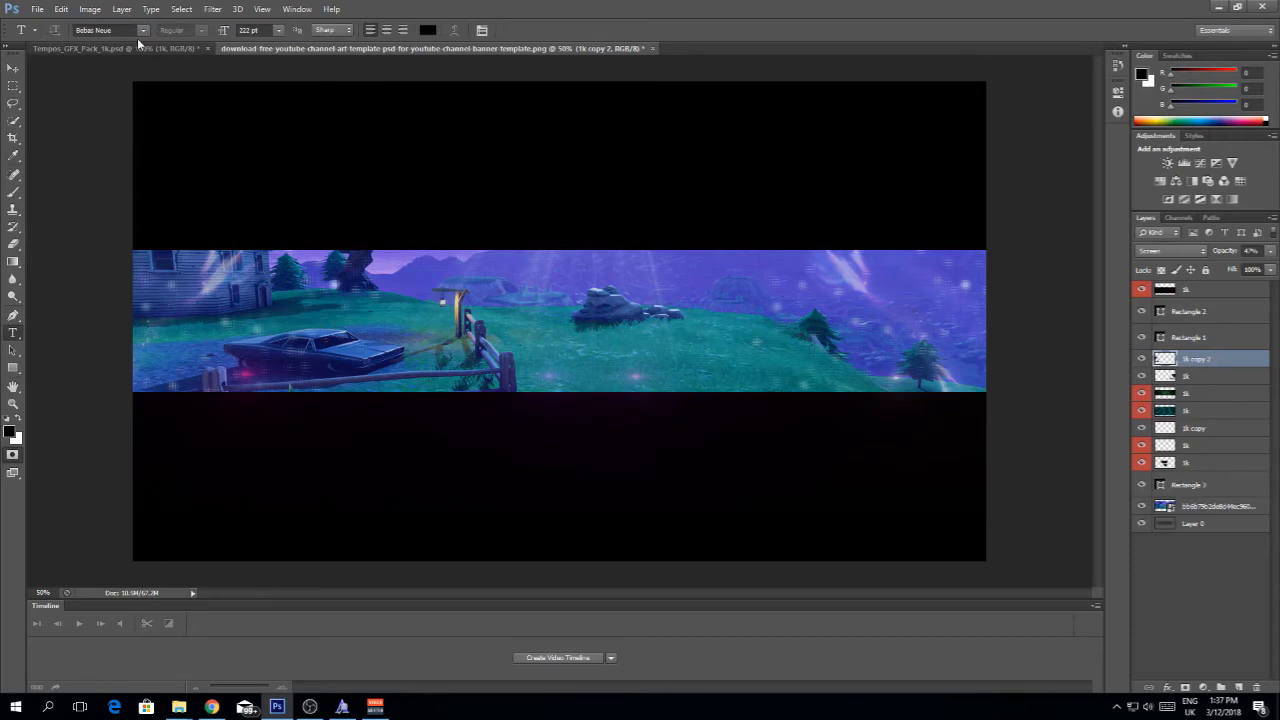
{"action": "left_click", "coordinate": [143, 30]}
{"action": "scroll", "coordinate": [170, 158], "scroll_direction": "up", "scroll_amount": 1}
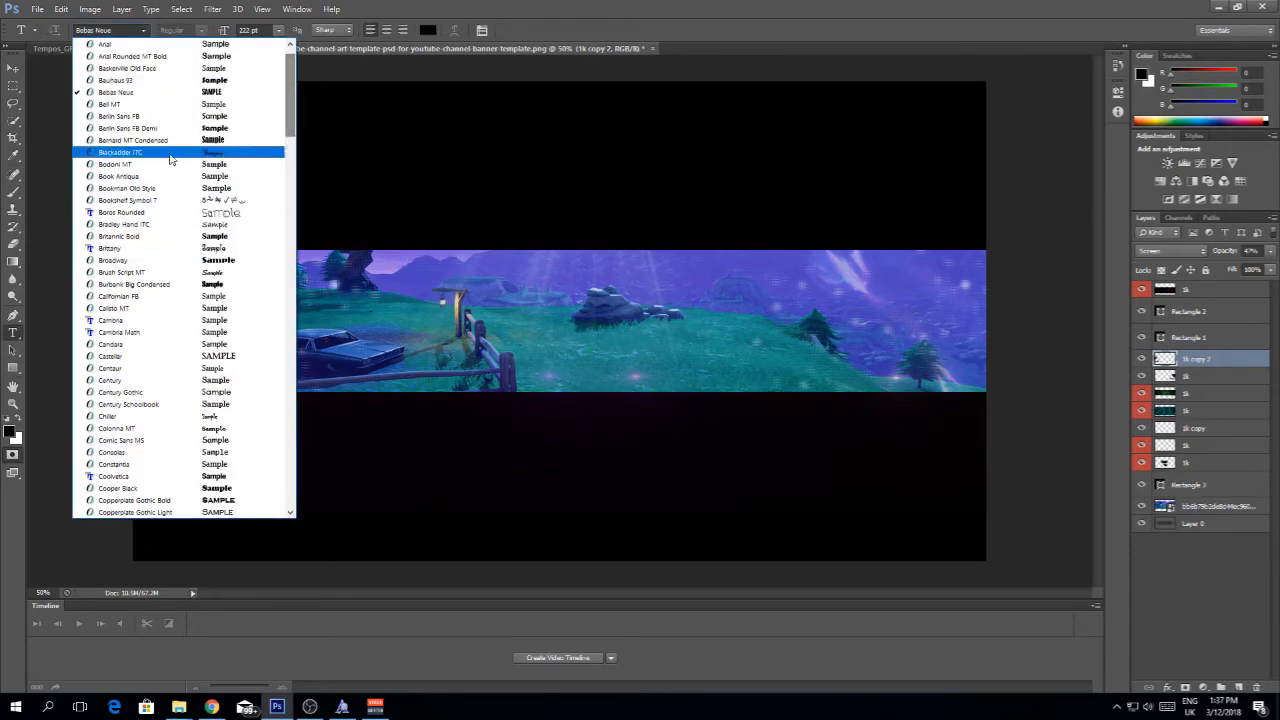
{"action": "scroll", "coordinate": [295, 76], "scroll_direction": "up", "scroll_amount": 1}
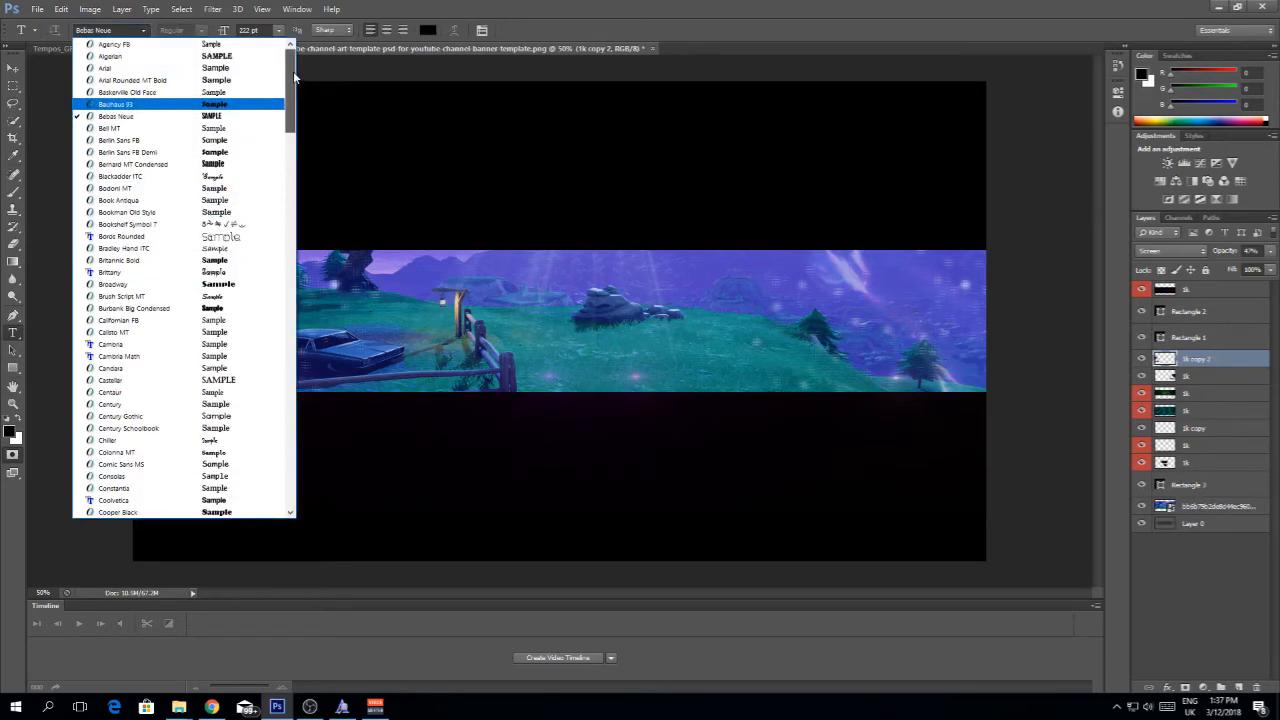
{"action": "scroll", "coordinate": [297, 88], "scroll_direction": "down", "scroll_amount": 3}
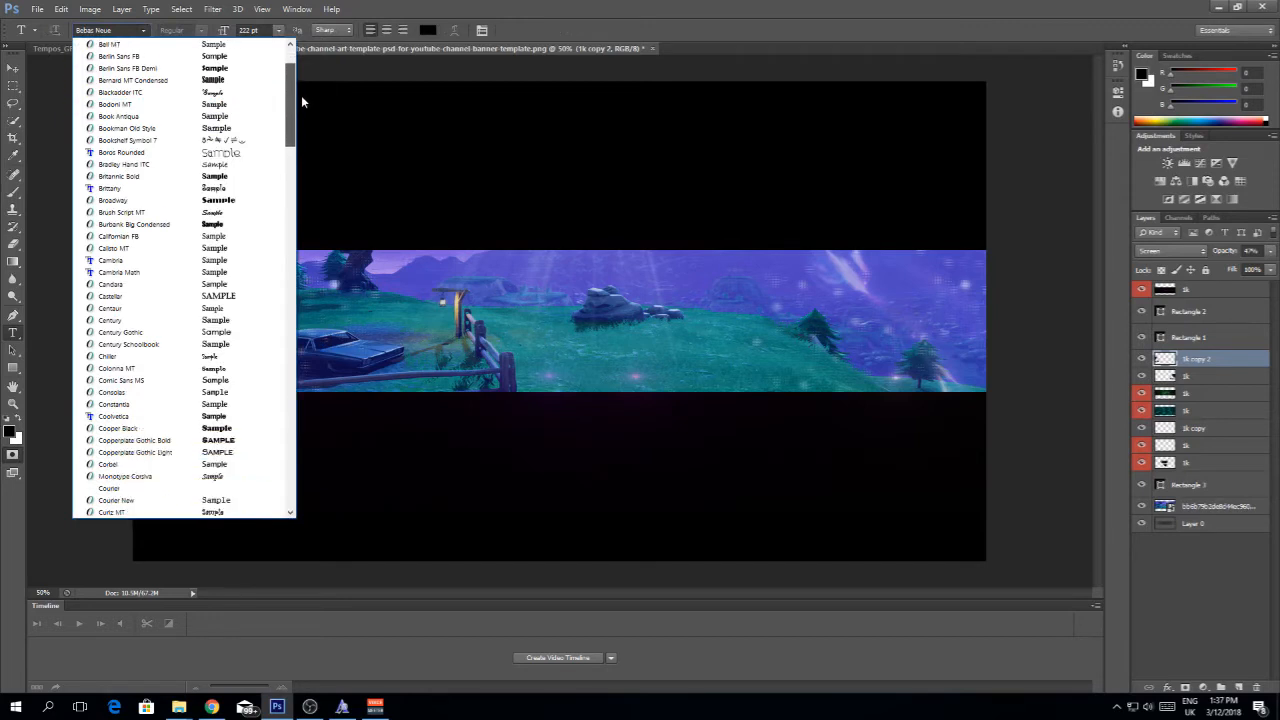
{"action": "scroll", "coordinate": [301, 105], "scroll_direction": "down", "scroll_amount": 1}
{"action": "scroll", "coordinate": [301, 114], "scroll_direction": "up", "scroll_amount": 3}
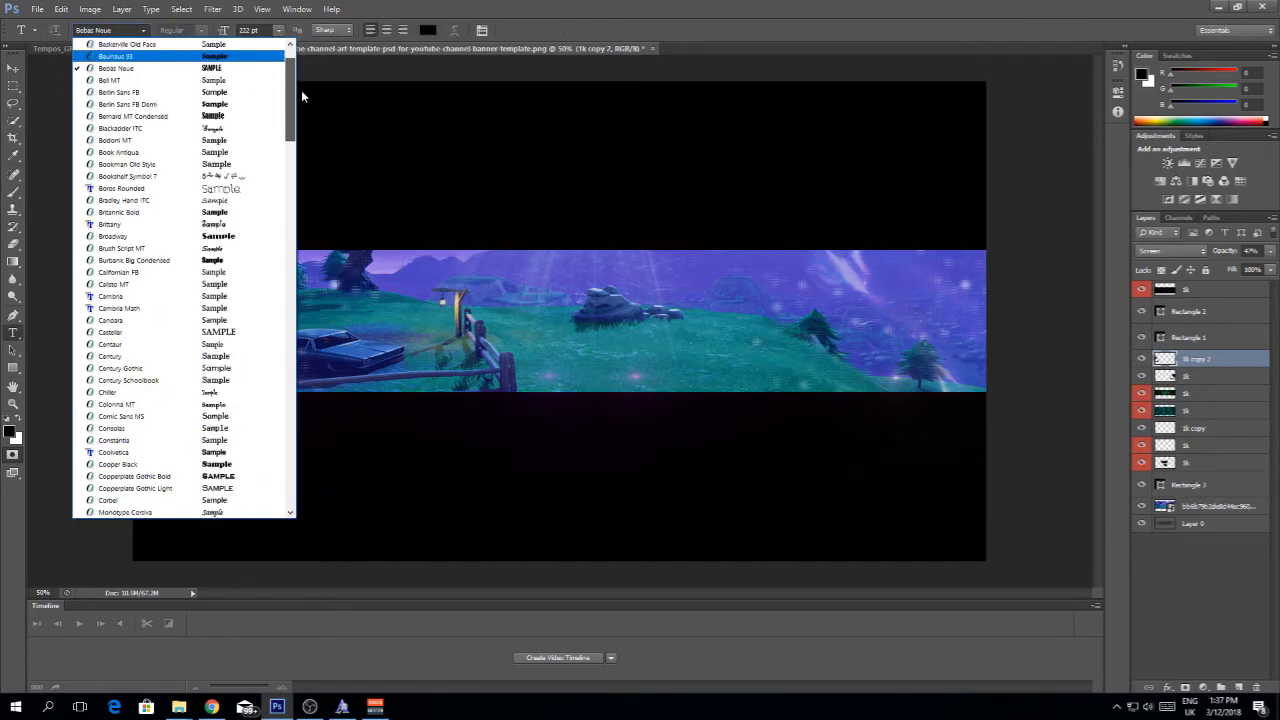
{"action": "scroll", "coordinate": [301, 92], "scroll_direction": "down", "scroll_amount": 2}
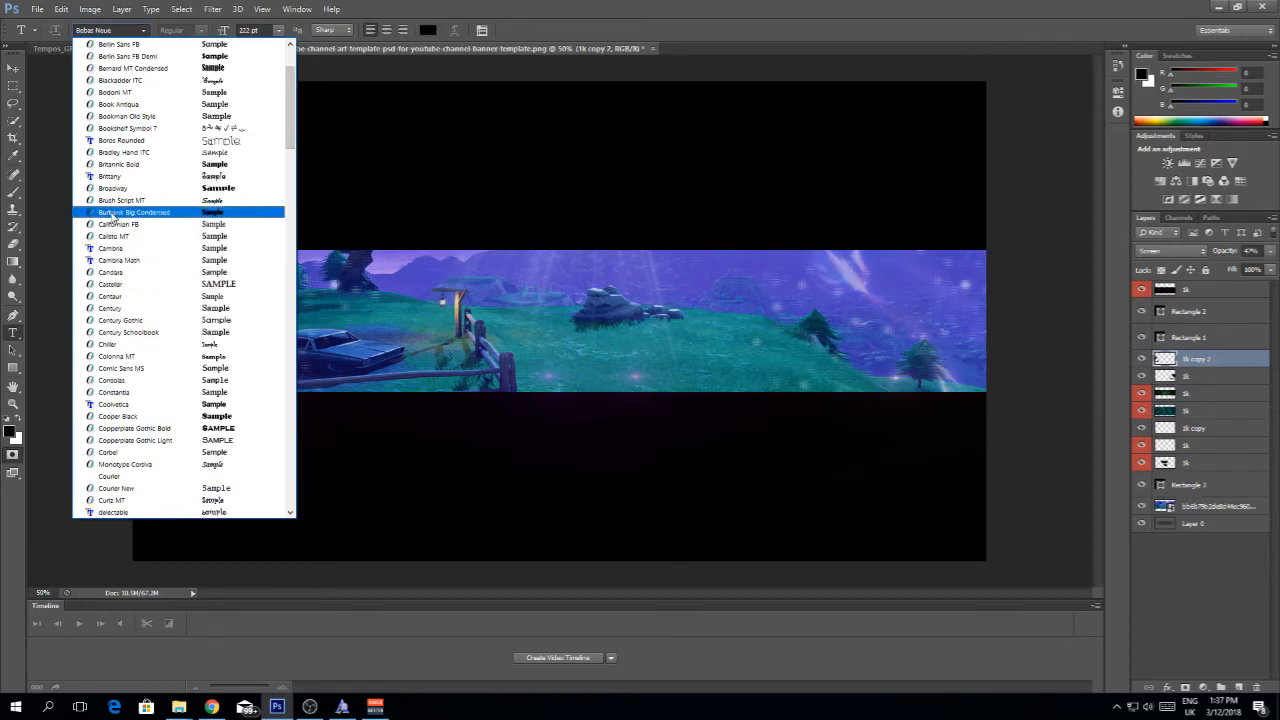
{"action": "left_click", "coordinate": [113, 214]}
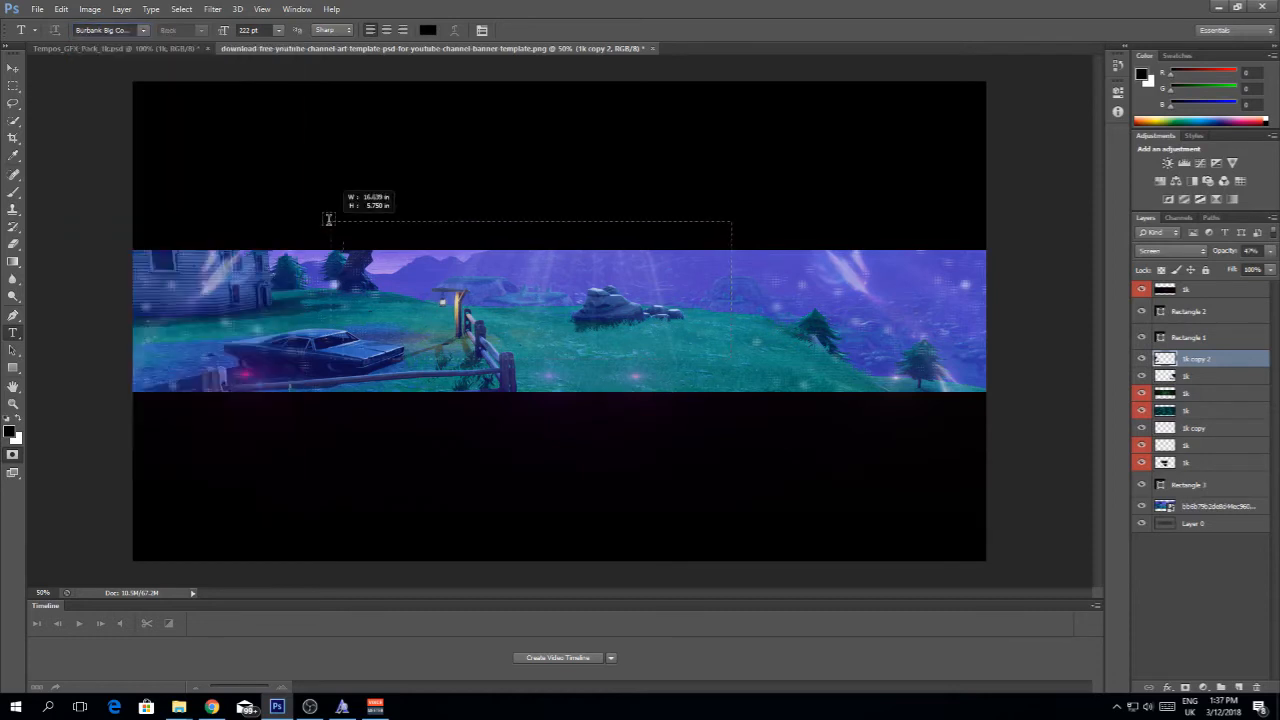
Step: Add the title text GAMENATIC in a new text box and move it to the middle of the image strip
{"action": "left_click_drag", "start_coordinate": [238, 221], "coordinate": [732, 358]}
{"action": "type", "text": "GA"}
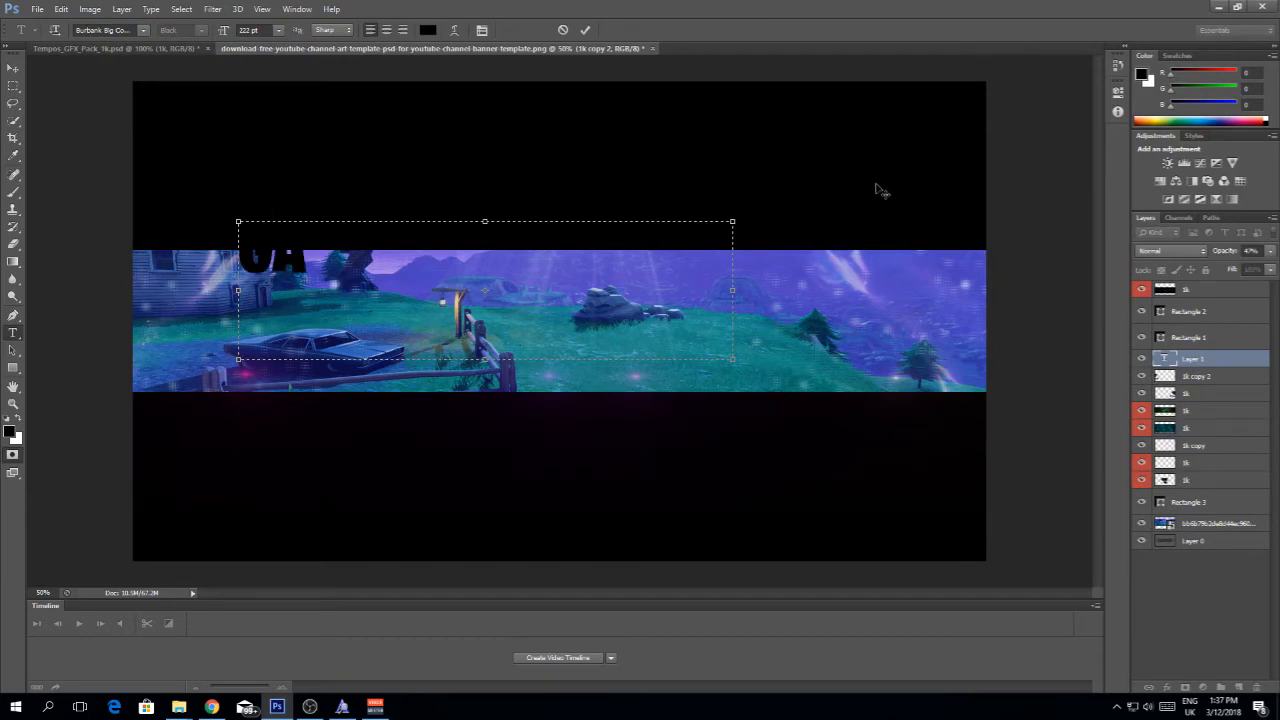
{"action": "type", "text": "MENATIO"}
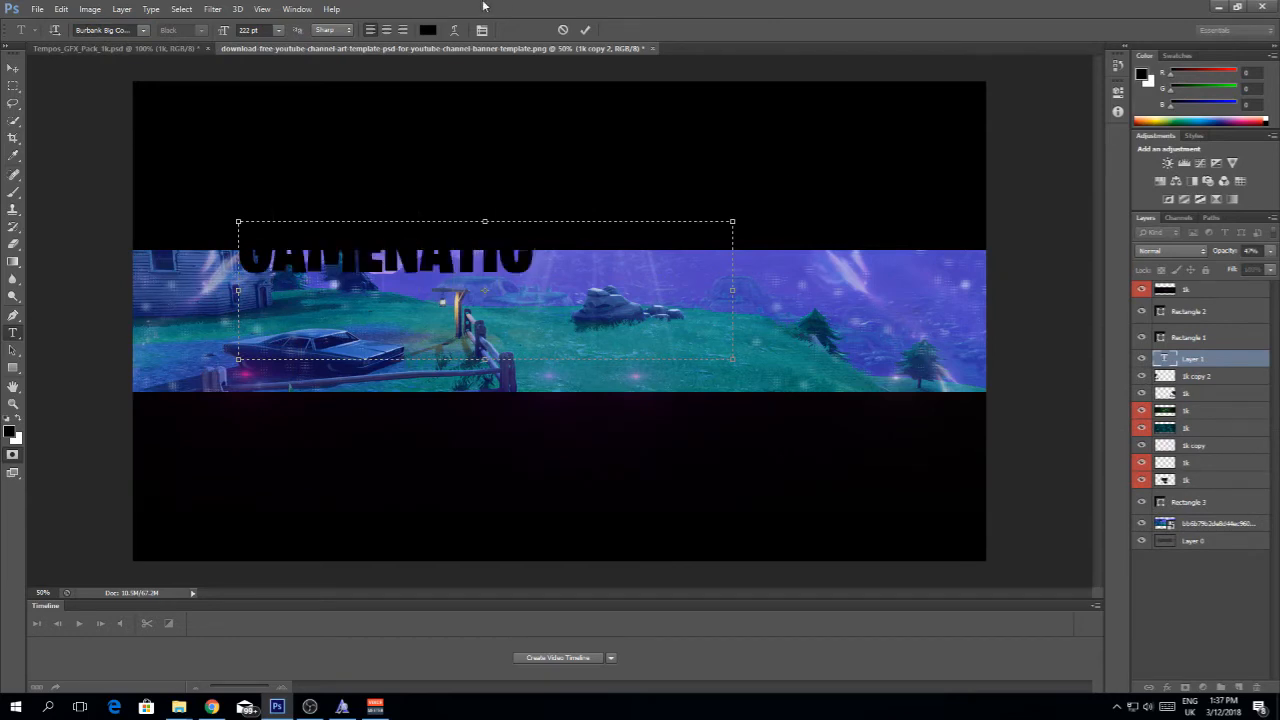
{"action": "left_click", "coordinate": [586, 30]}
{"action": "left_click", "coordinate": [13, 67]}
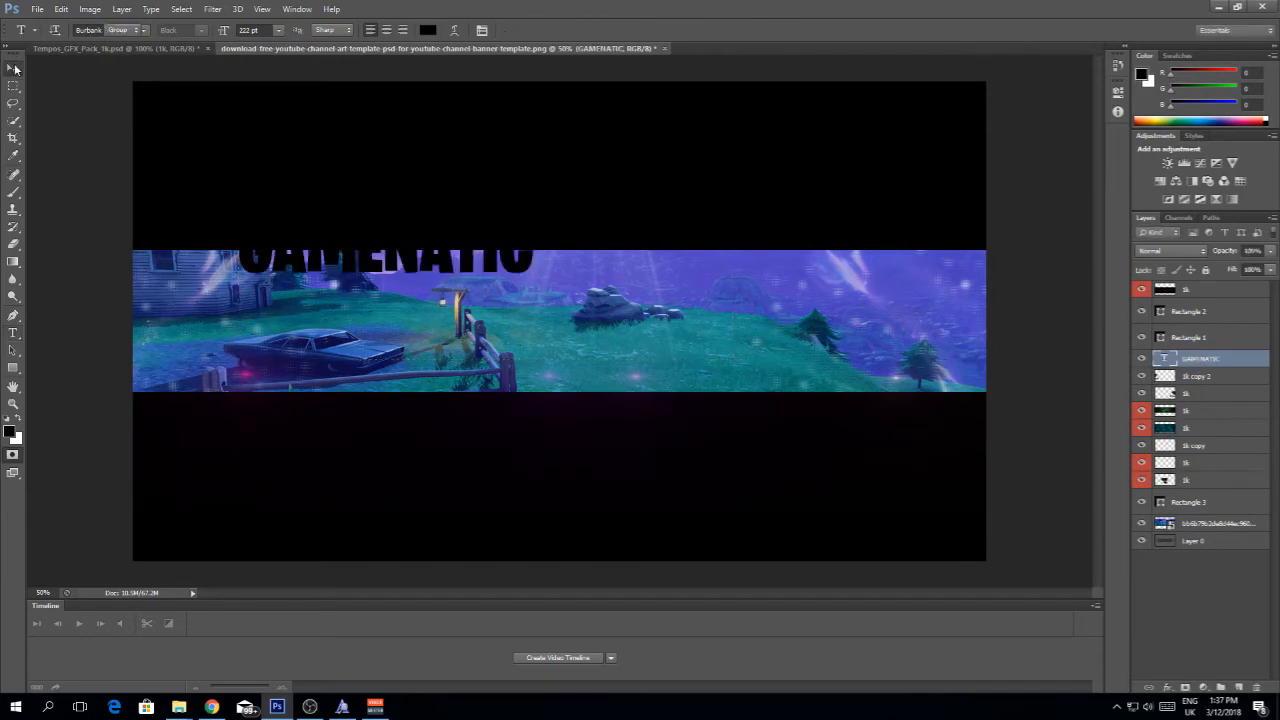
{"action": "left_click_drag", "start_coordinate": [390, 285], "coordinate": [571, 360]}
{"action": "right_click", "coordinate": [1215, 359]}
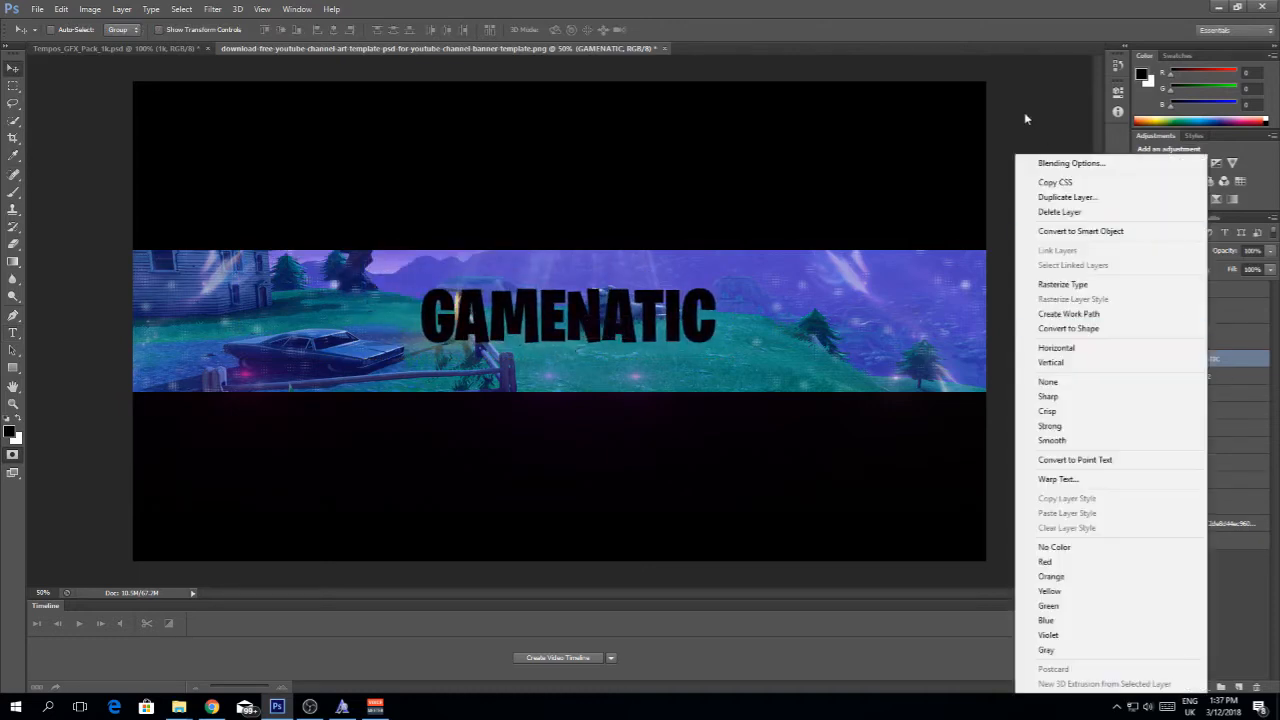
{"action": "left_click", "coordinate": [1030, 163]}
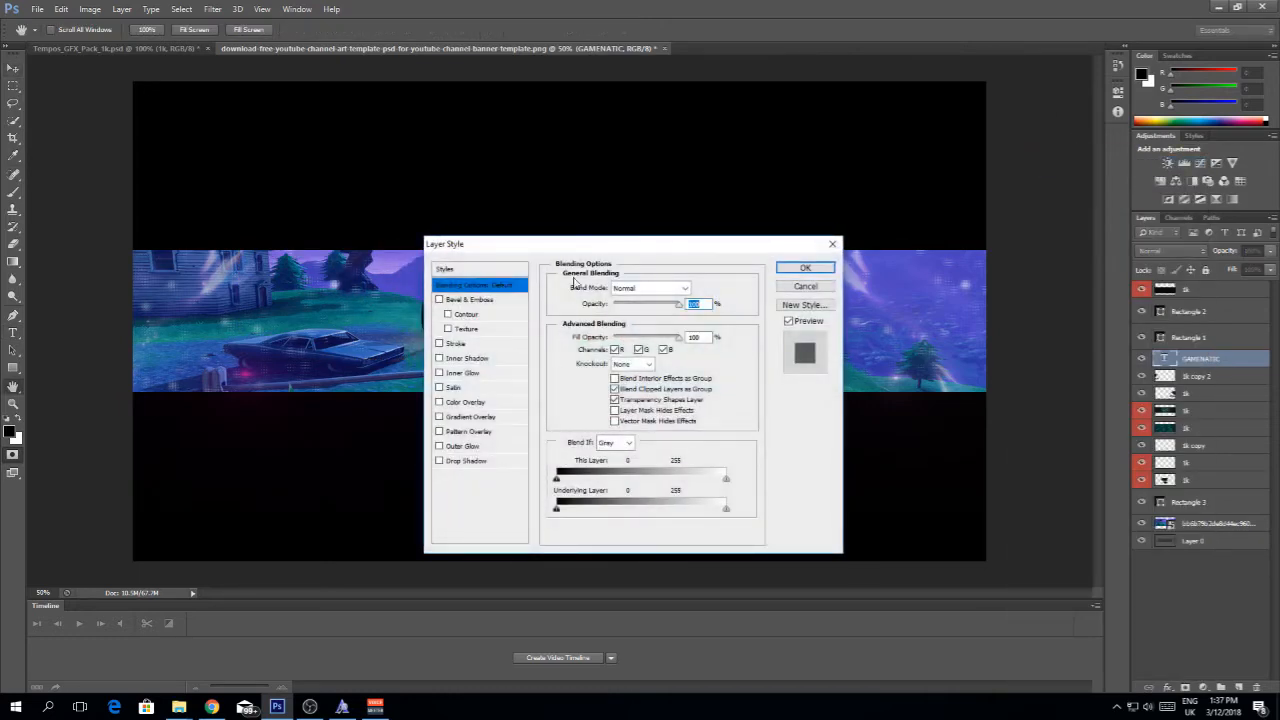
{"action": "left_click_drag", "start_coordinate": [603, 242], "coordinate": [899, 186]}
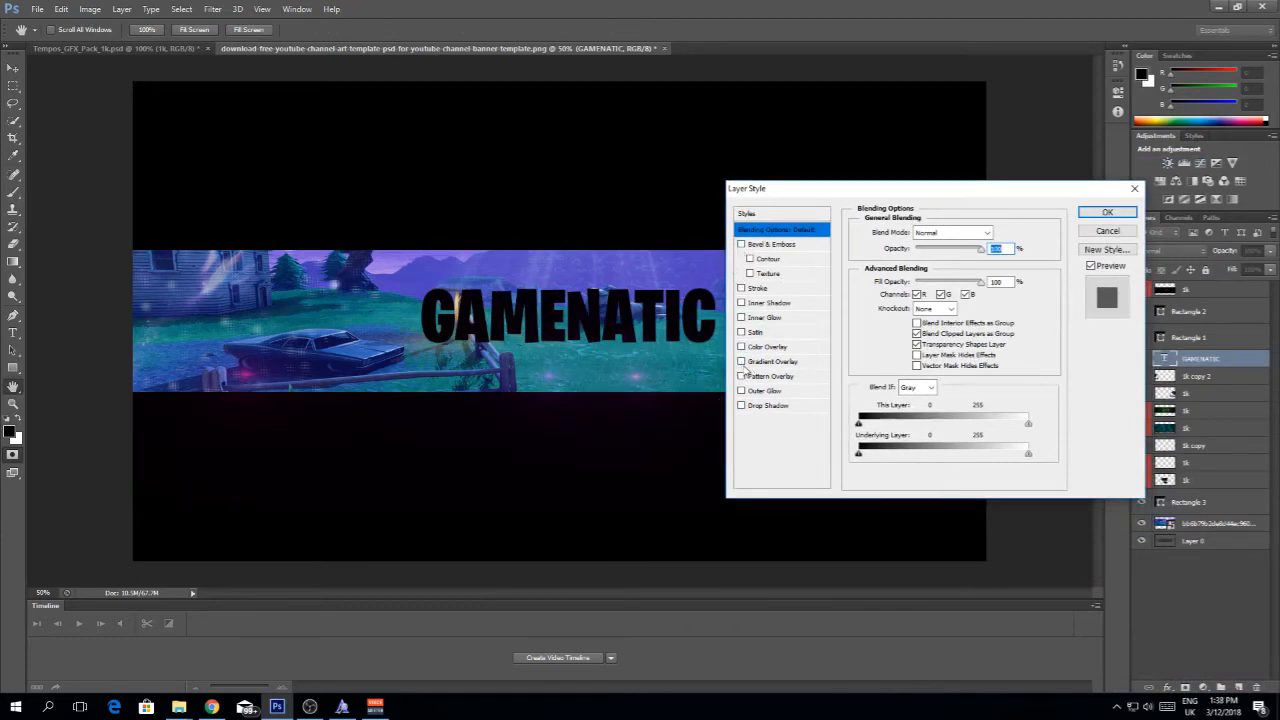
{"action": "left_click", "coordinate": [1091, 235]}
Step: Change the colour of the letters GAME in the title to white (ffffff)
{"action": "key", "text": "t"}
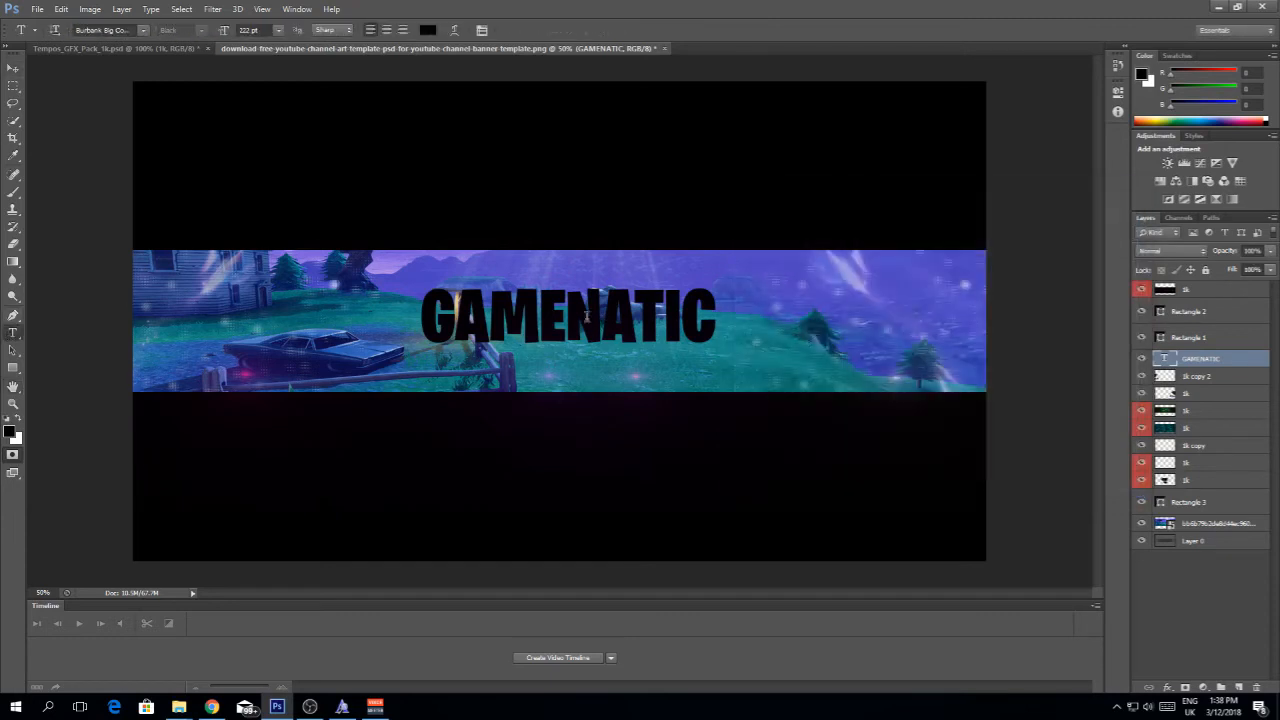
{"action": "double_click", "coordinate": [559, 316]}
{"action": "left_click_drag", "start_coordinate": [567, 318], "coordinate": [437, 157]}
{"action": "left_click", "coordinate": [427, 30]}
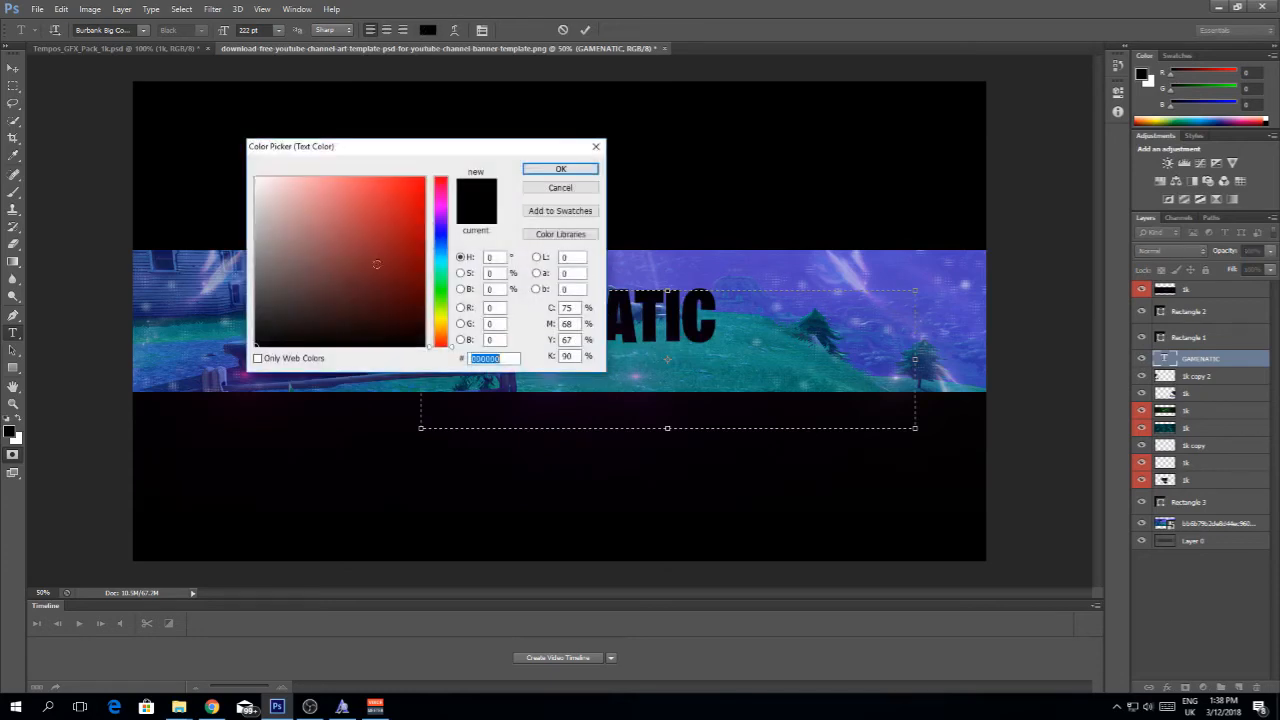
{"action": "left_click", "coordinate": [256, 180]}
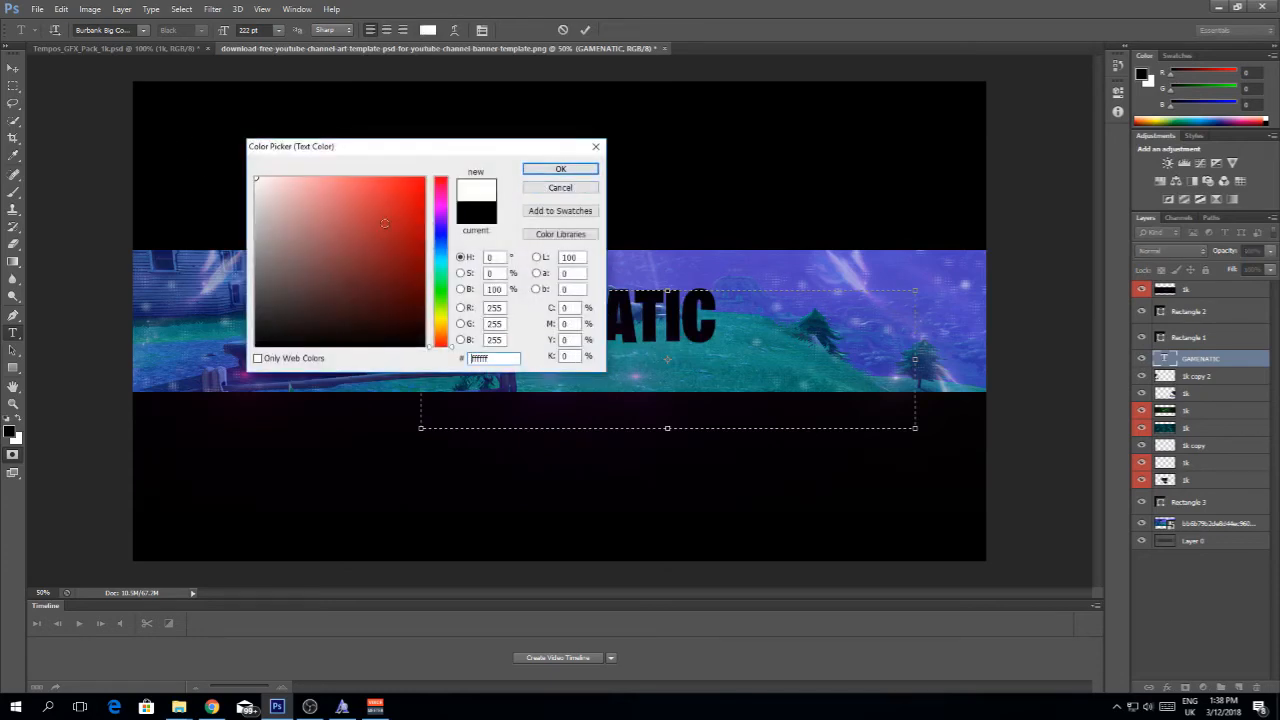
{"action": "left_click_drag", "start_coordinate": [384, 223], "coordinate": [229, 153]}
{"action": "left_click", "coordinate": [560, 169]}
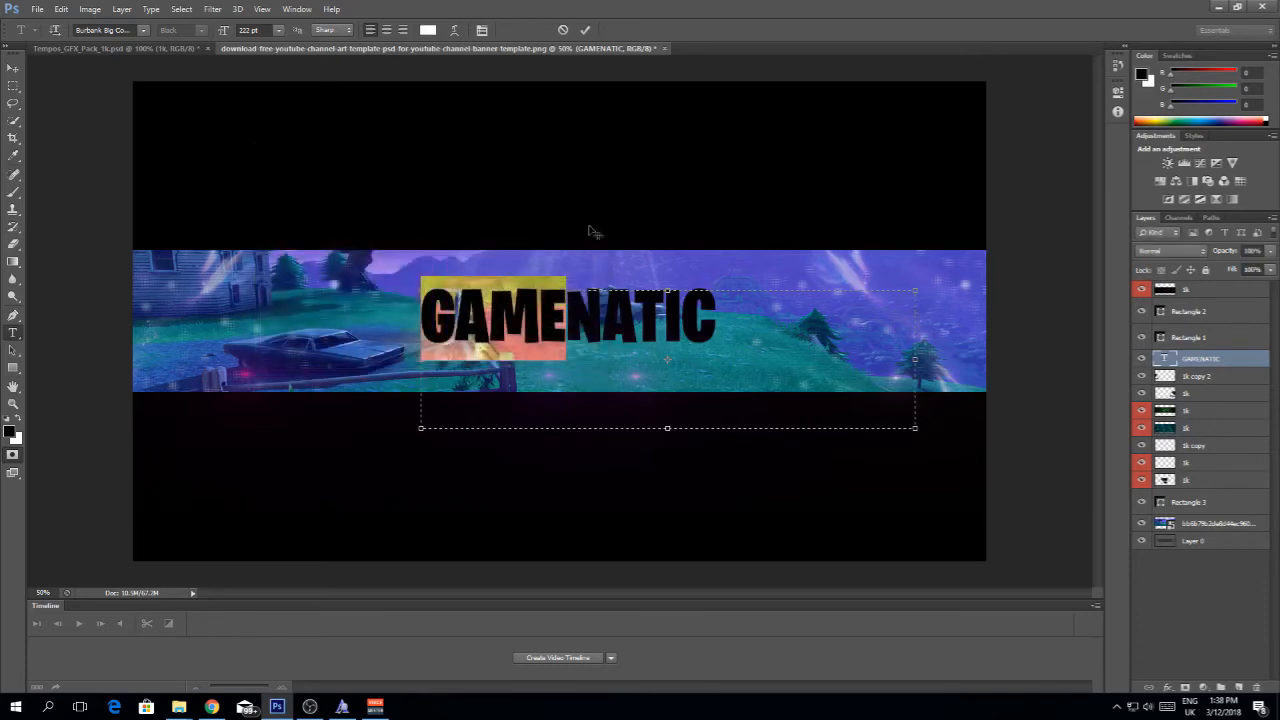
Step: Change the colour of the letters NATIC in the title to bright red and commit the text edit
{"action": "left_click", "coordinate": [572, 318]}
{"action": "left_click_drag", "start_coordinate": [741, 312], "coordinate": [578, 300]}
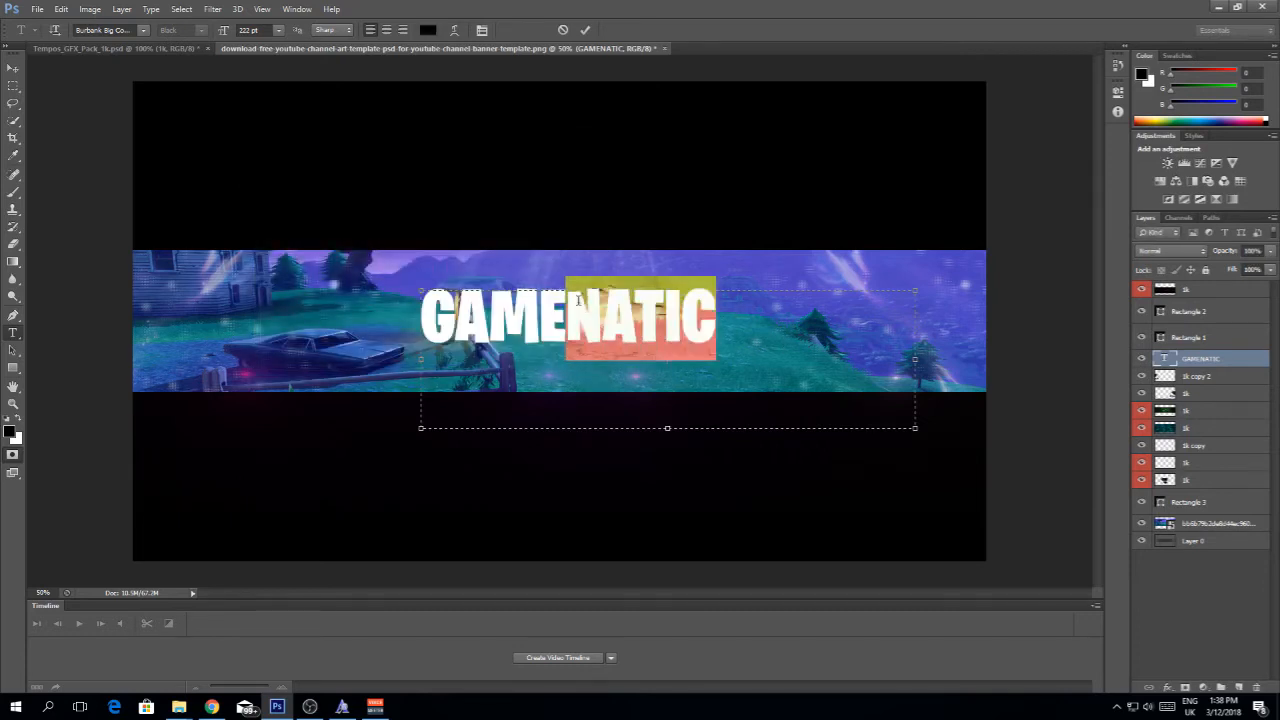
{"action": "left_click", "coordinate": [427, 29]}
{"action": "type", "text": "ff0000"}
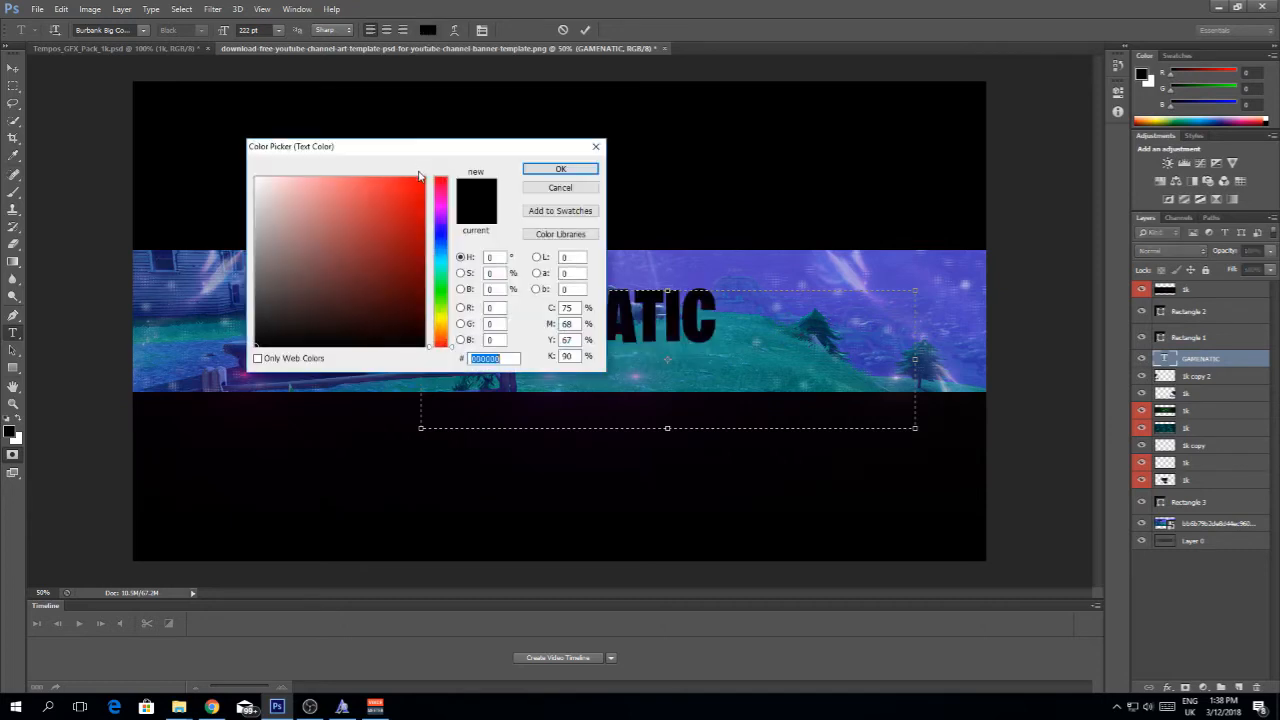
{"action": "left_click", "coordinate": [425, 215]}
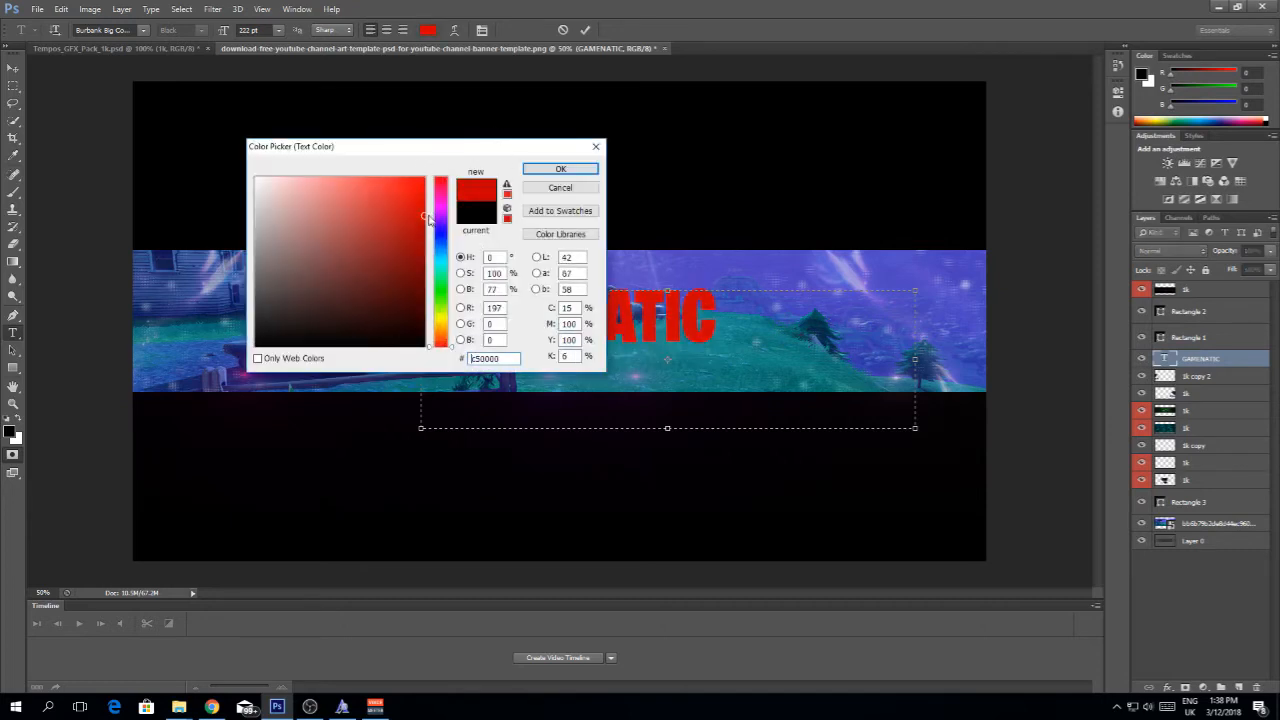
{"action": "left_click_drag", "start_coordinate": [423, 215], "coordinate": [433, 204]}
{"action": "left_click", "coordinate": [560, 168]}
{"action": "key", "text": "Left"}
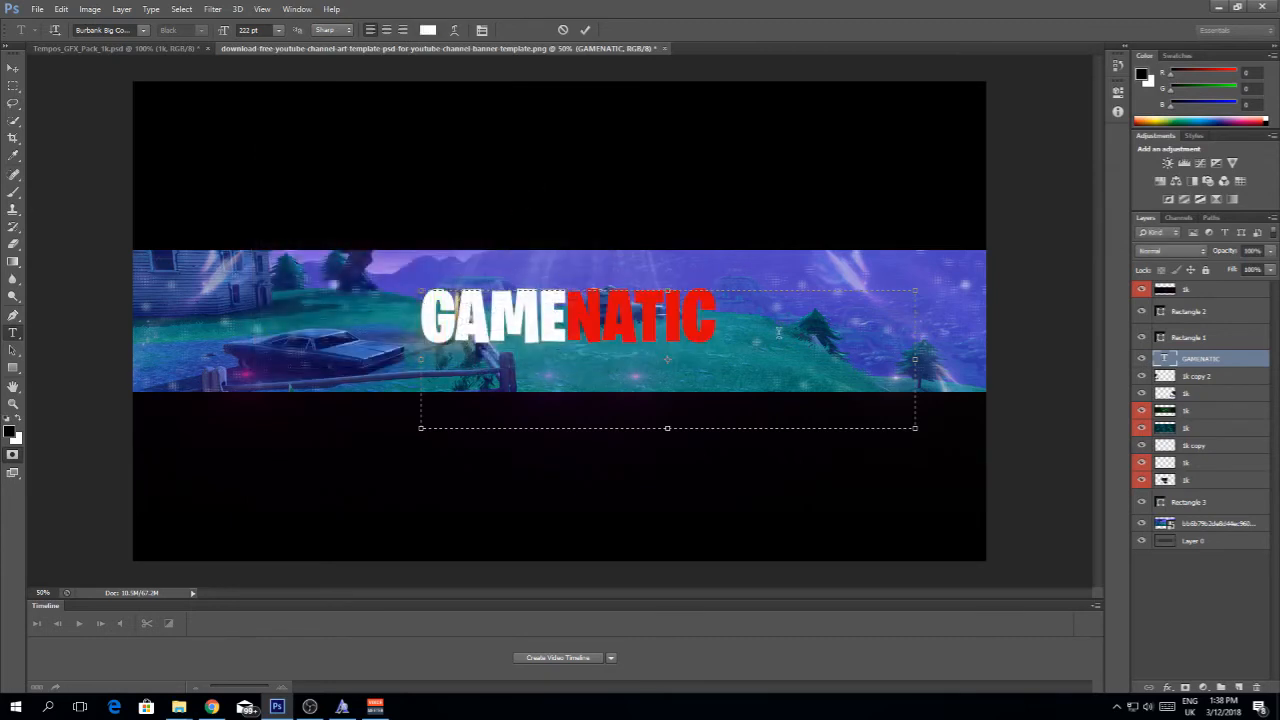
{"action": "left_click", "coordinate": [585, 30]}
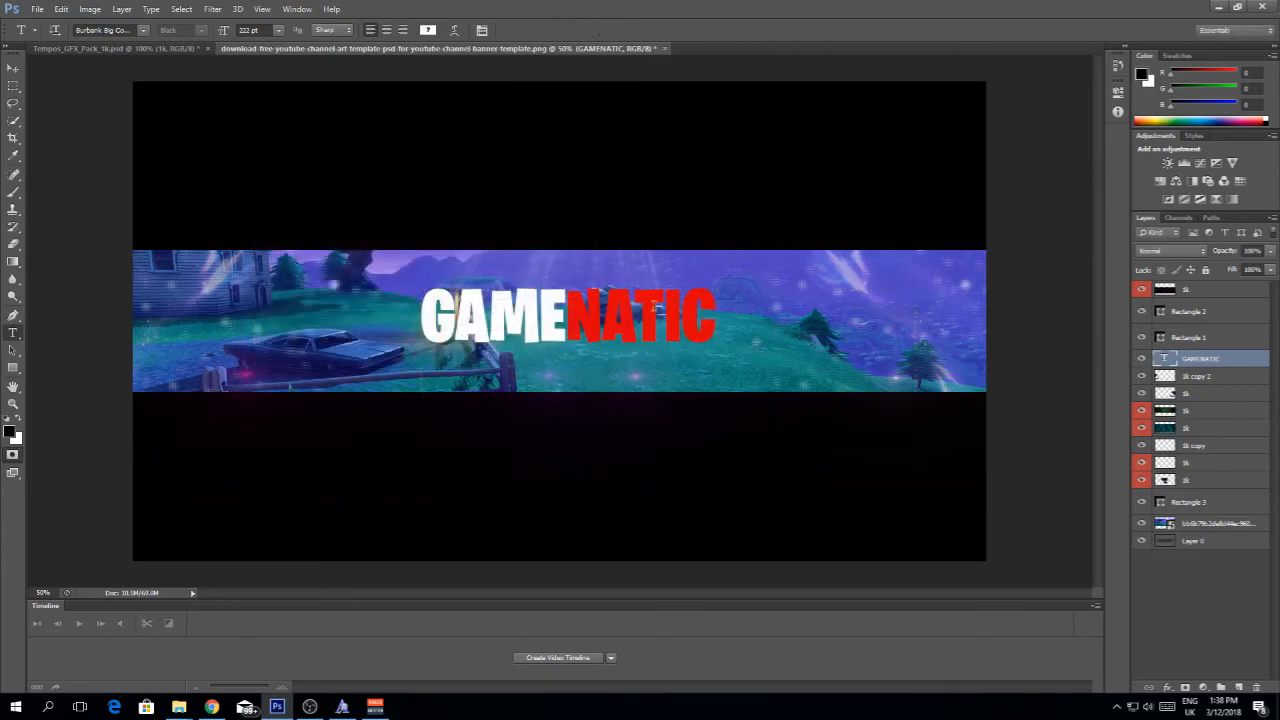
Step: Nudge the title slightly to centre it in the strip and place its layer beneath the two nebula layers
{"action": "left_click", "coordinate": [13, 68]}
{"action": "mouse_move", "coordinate": [521, 304]}
{"action": "left_mouse_down"}
{"action": "mouse_move", "coordinate": [507, 300]}
{"action": "mouse_move", "coordinate": [517, 311]}
{"action": "left_mouse_up"}
{"action": "left_click_drag", "start_coordinate": [1210, 366], "coordinate": [1210, 398]}
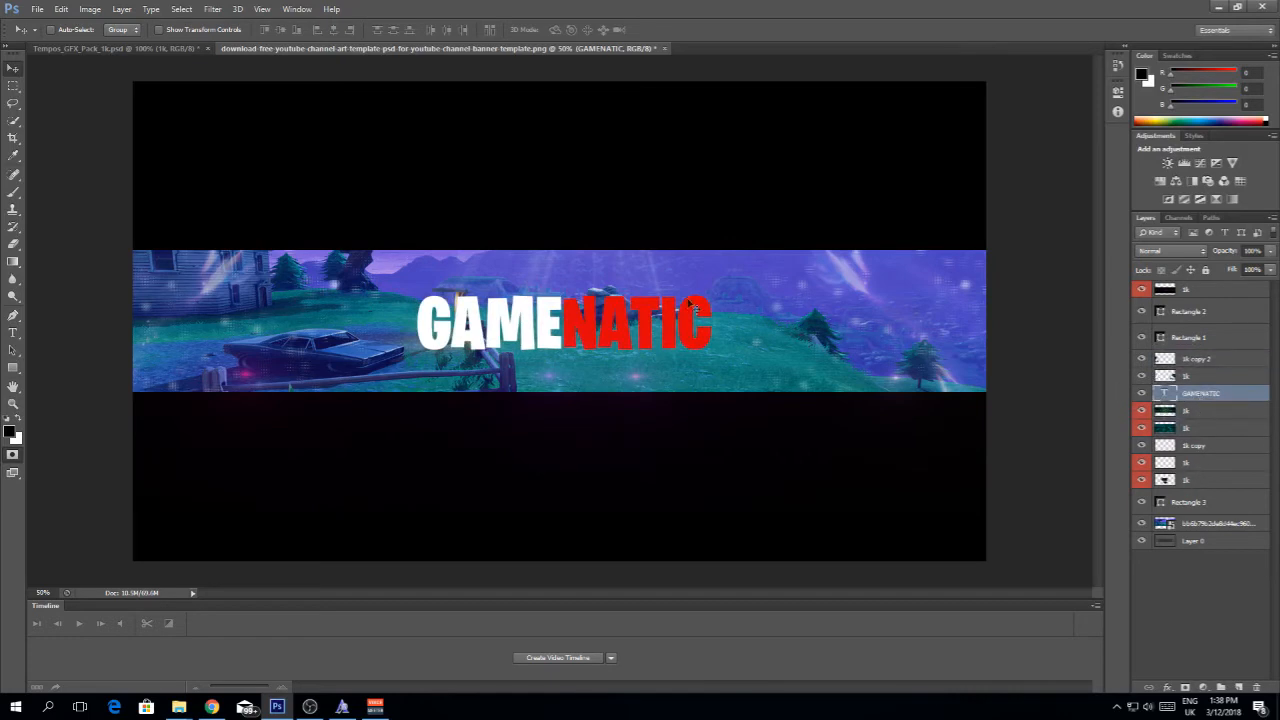
Step: Add a black outside Stroke to the GAMENATIC layer at 100% opacity and increase its size to a thick outline
{"action": "right_click", "coordinate": [1188, 394]}
{"action": "left_click", "coordinate": [1028, 164]}
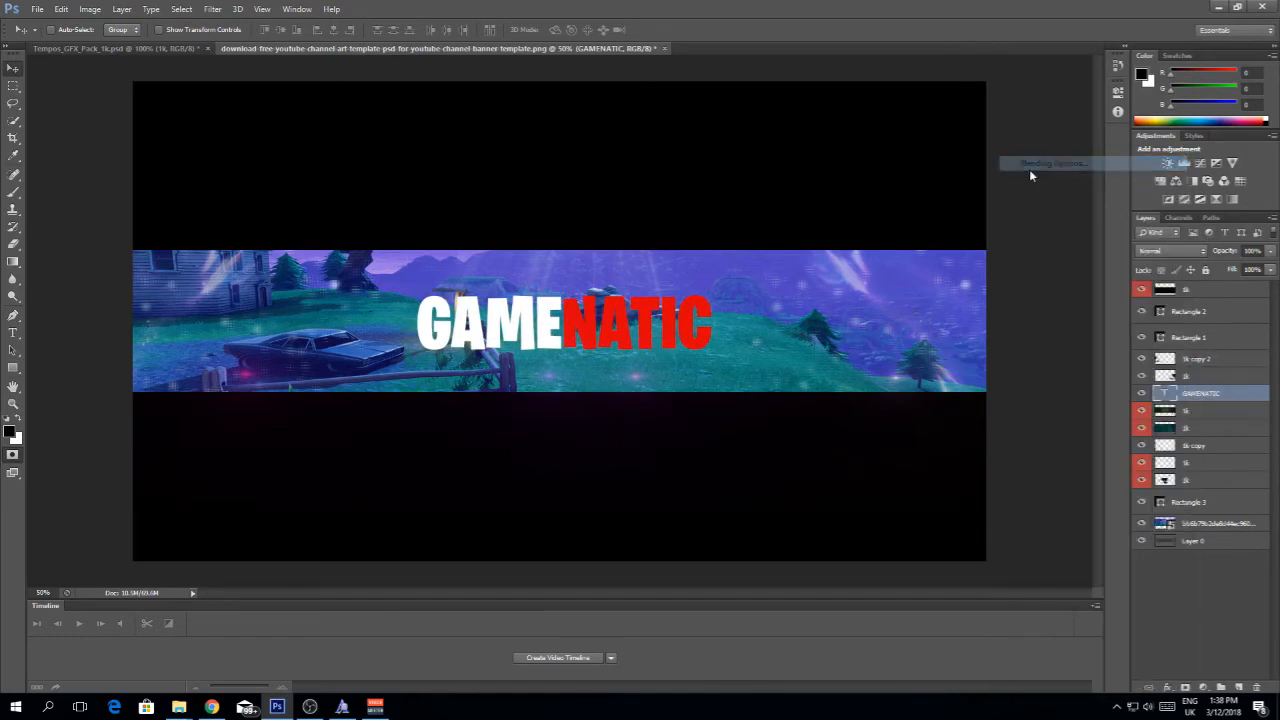
{"action": "left_click_drag", "start_coordinate": [811, 201], "coordinate": [879, 185]}
{"action": "left_click", "coordinate": [830, 273]}
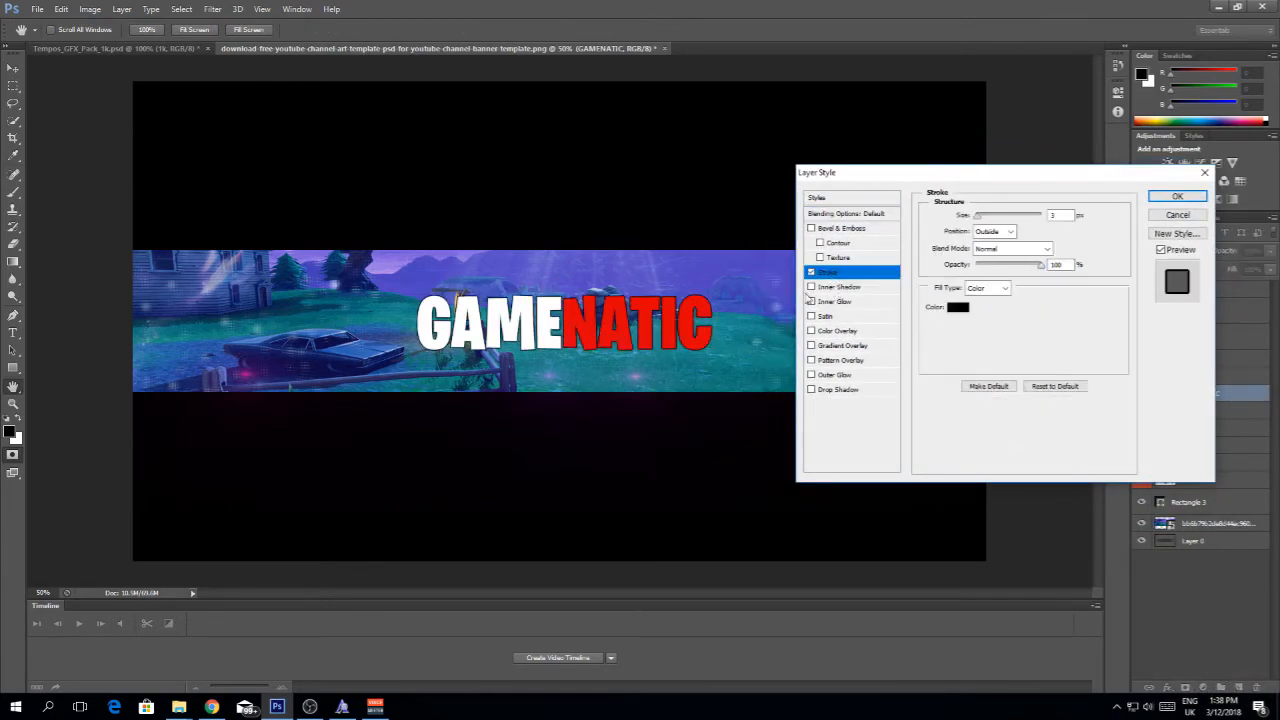
{"action": "left_click_drag", "start_coordinate": [973, 219], "coordinate": [986, 220]}
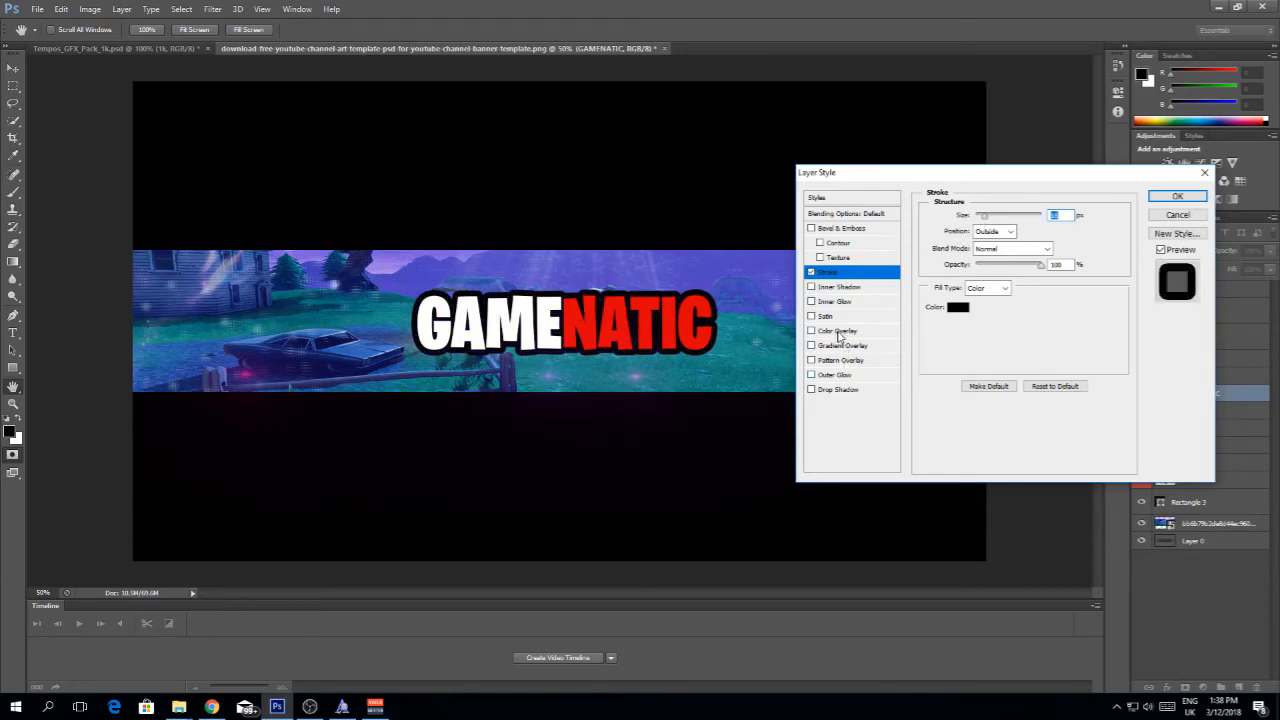
Step: Try a black drop shadow on the title with 100% opacity, 27 px distance and 100% spread
{"action": "left_click", "coordinate": [835, 390]}
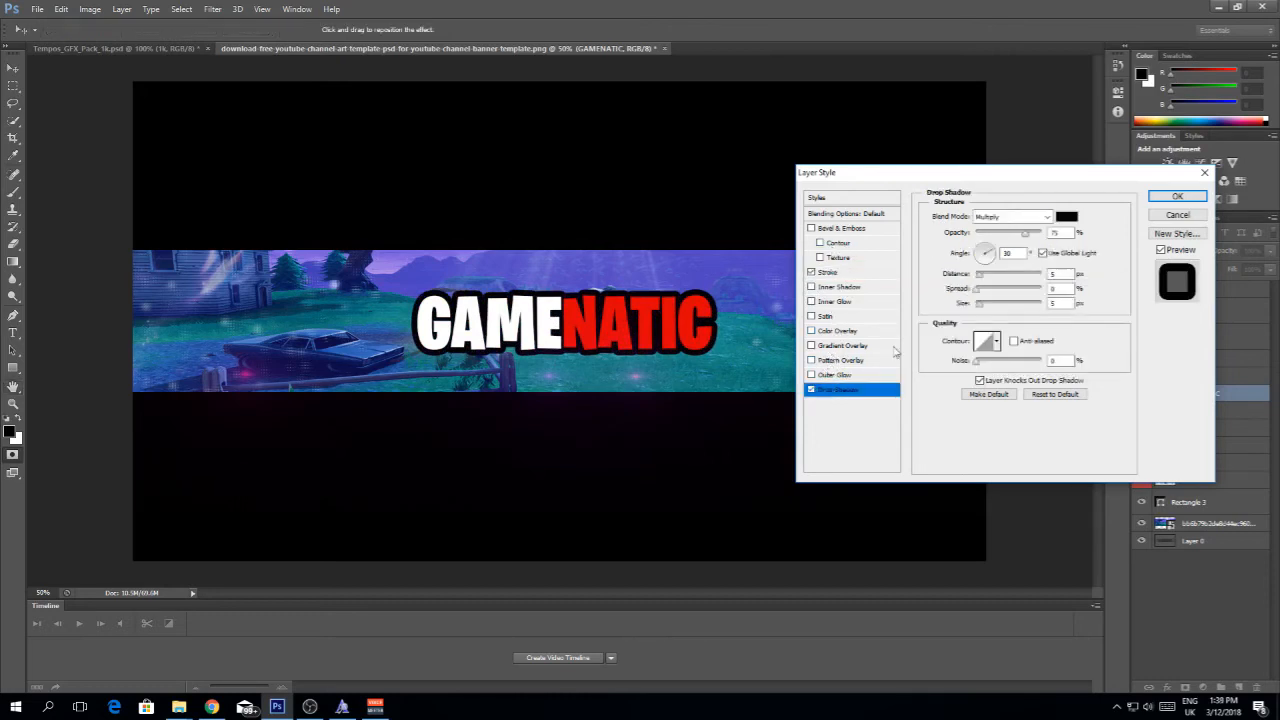
{"action": "left_click_drag", "start_coordinate": [979, 276], "coordinate": [1008, 276]}
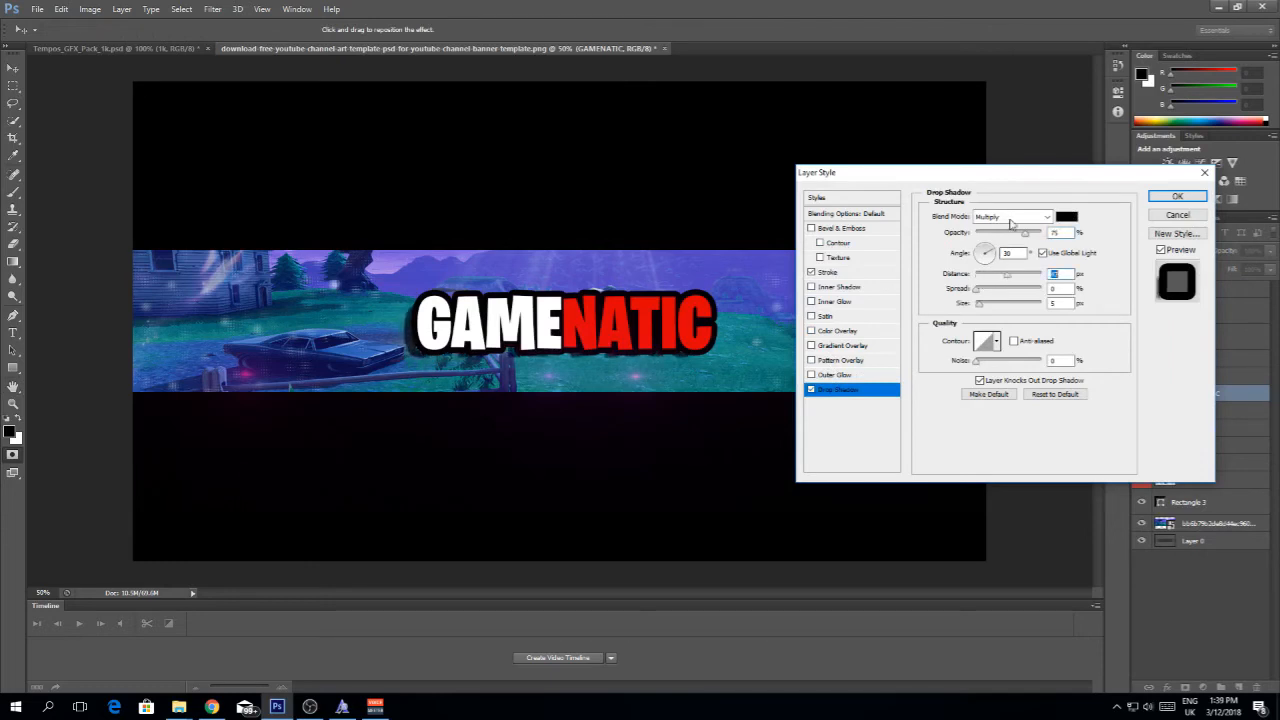
{"action": "left_click_drag", "start_coordinate": [1025, 232], "coordinate": [1042, 232]}
{"action": "left_click_drag", "start_coordinate": [979, 290], "coordinate": [1089, 294]}
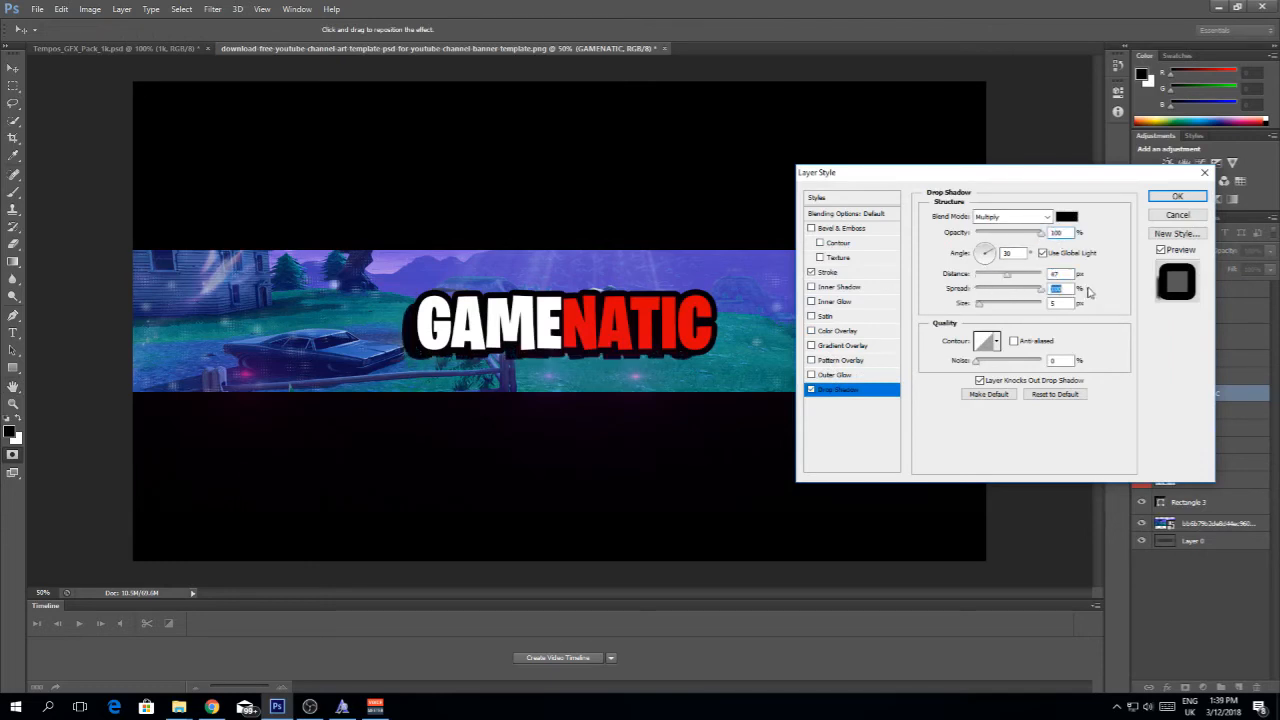
{"action": "left_click_drag", "start_coordinate": [1005, 270], "coordinate": [994, 279]}
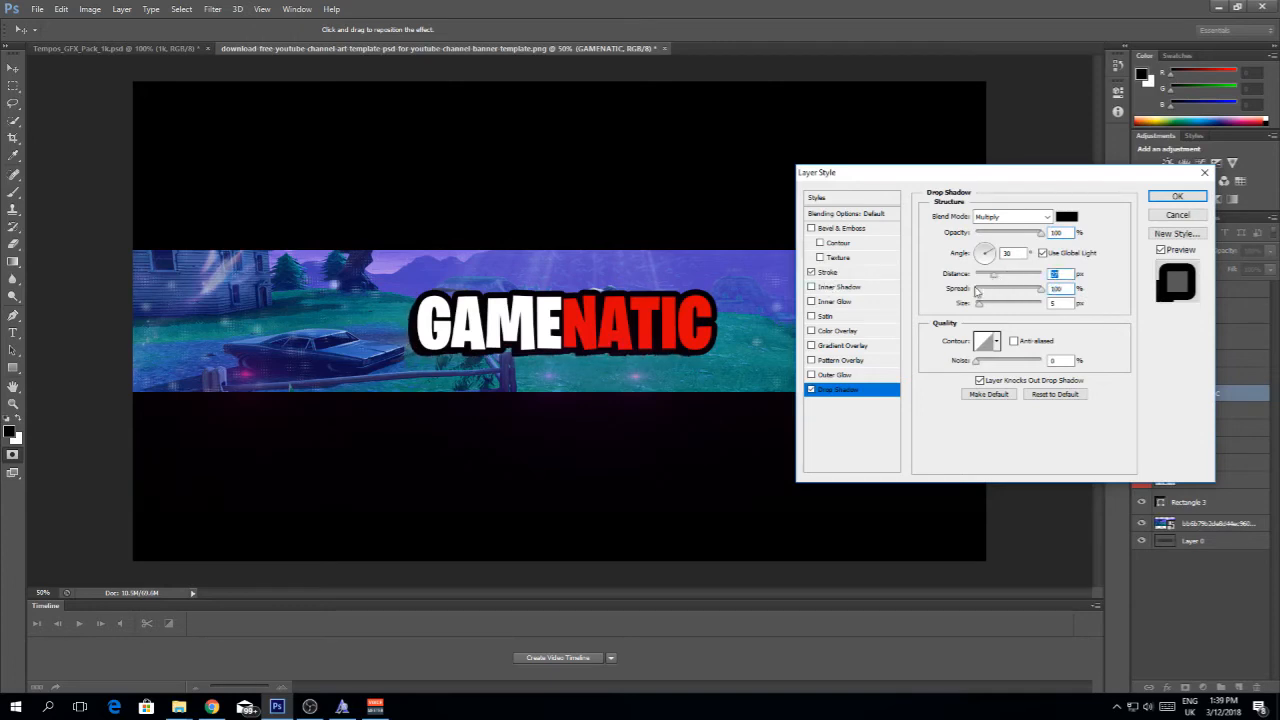
{"action": "left_click_drag", "start_coordinate": [948, 176], "coordinate": [950, 181]}
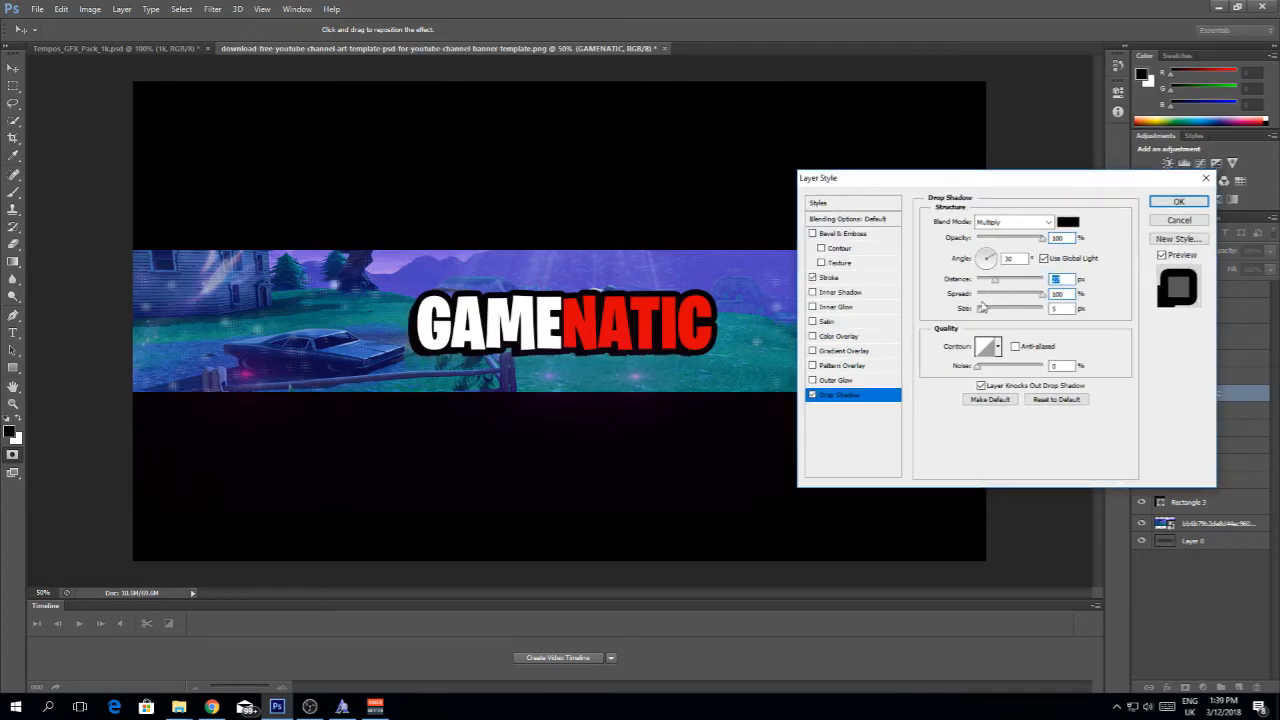
{"action": "left_click", "coordinate": [812, 395]}
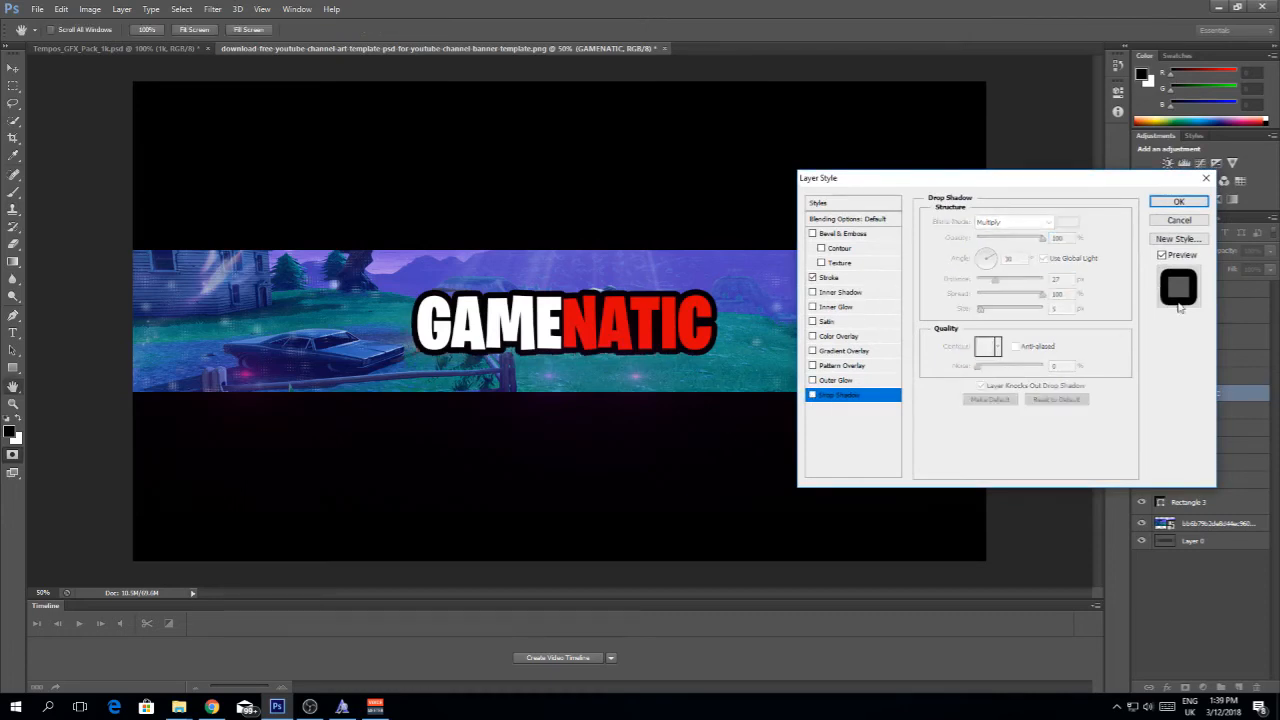
Step: Apply the layer style to the title with only the black stroke
{"action": "left_click", "coordinate": [1178, 203]}
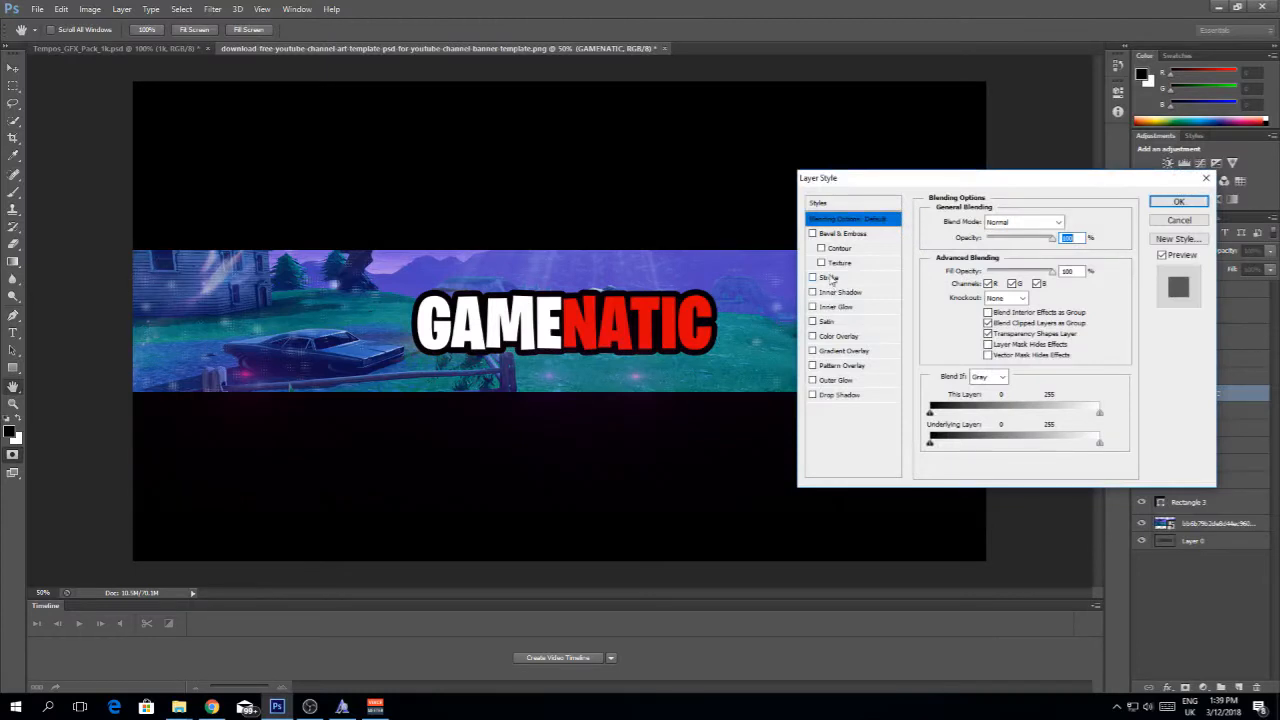
Step: Try a second, white (ffffff) outside Stroke of 10 px around the already outlined title
{"action": "left_click", "coordinate": [830, 278]}
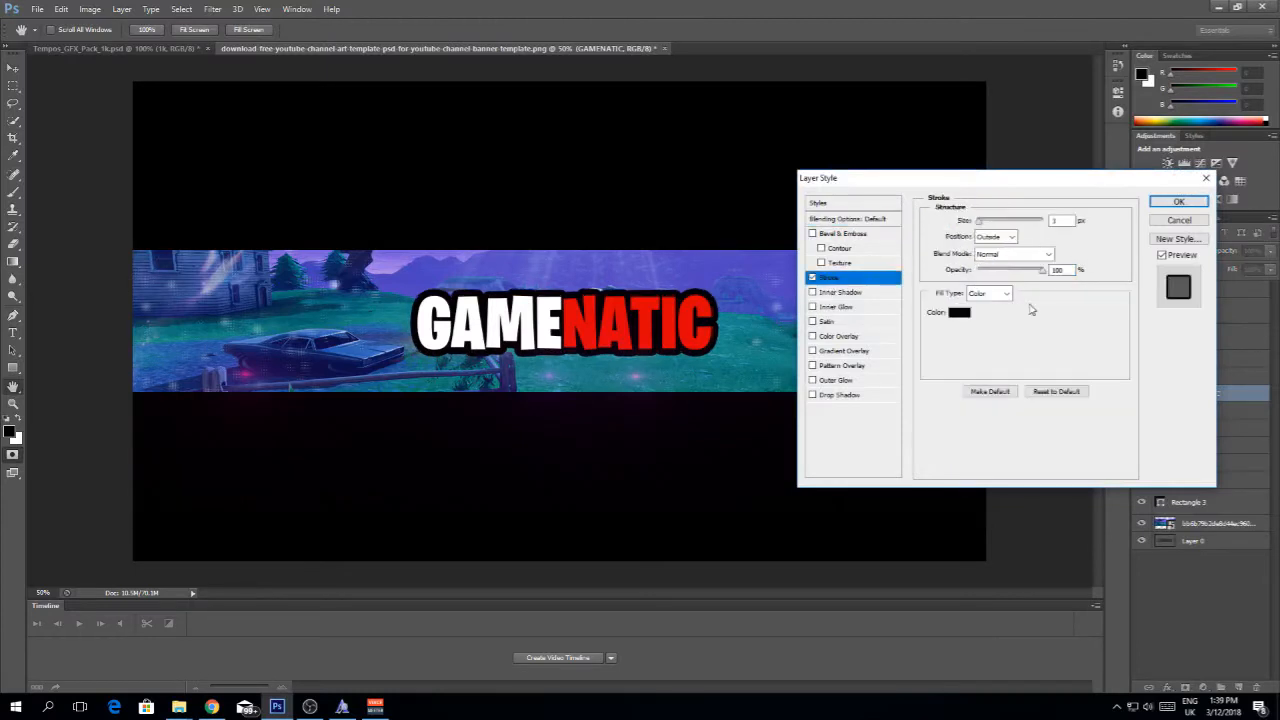
{"action": "left_click", "coordinate": [958, 312]}
{"action": "left_click_drag", "start_coordinate": [351, 170], "coordinate": [197, 151]}
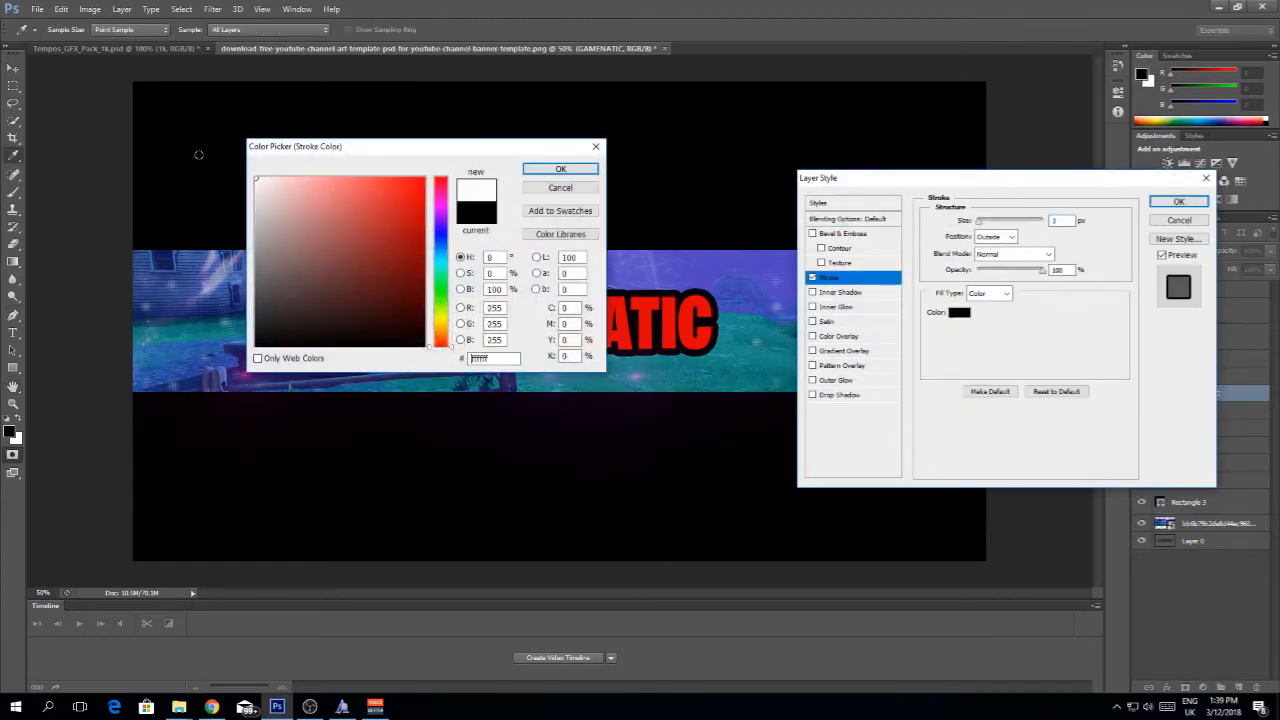
{"action": "left_click", "coordinate": [562, 168]}
{"action": "left_click_drag", "start_coordinate": [984, 222], "coordinate": [984, 219]}
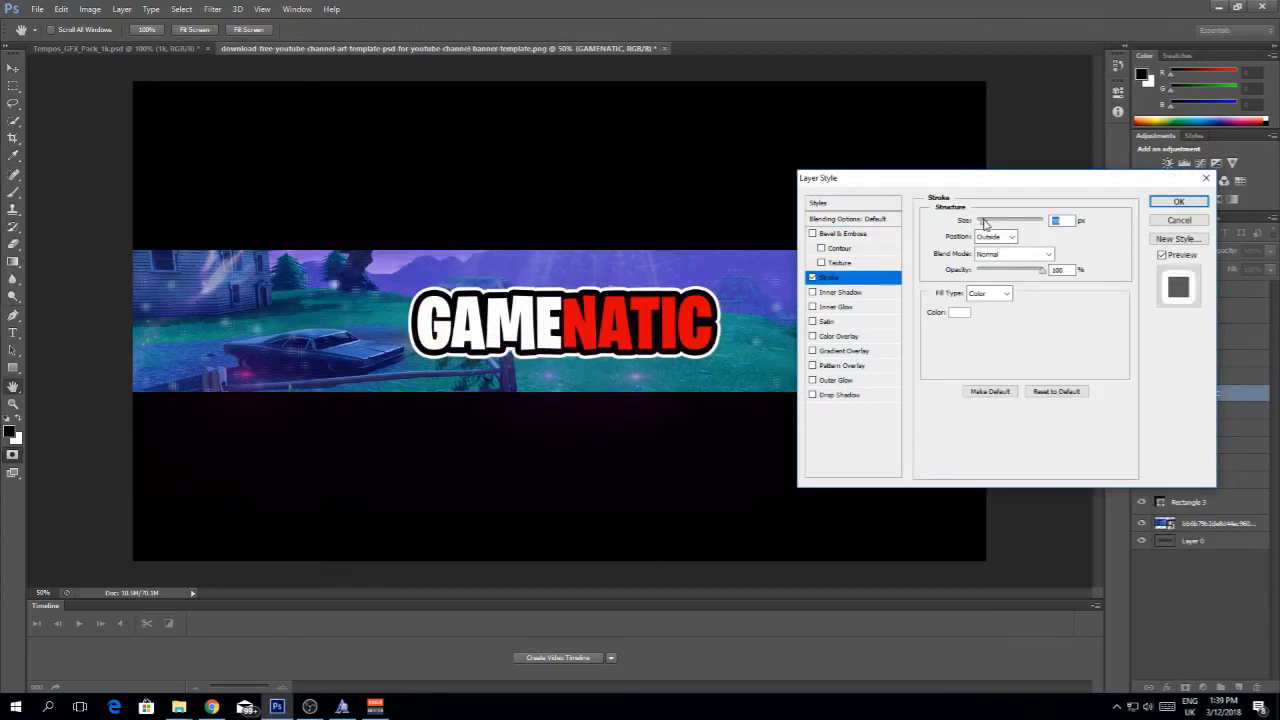
{"action": "left_click", "coordinate": [813, 278]}
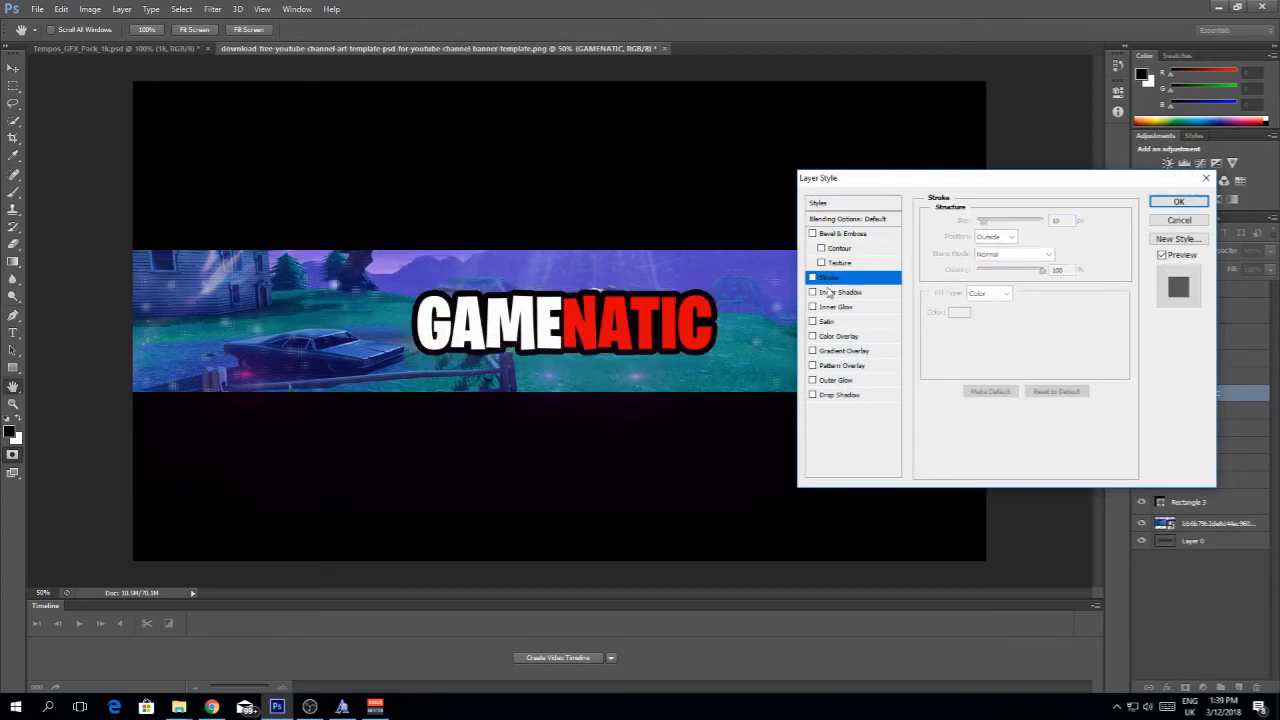
{"action": "left_click", "coordinate": [1178, 202]}
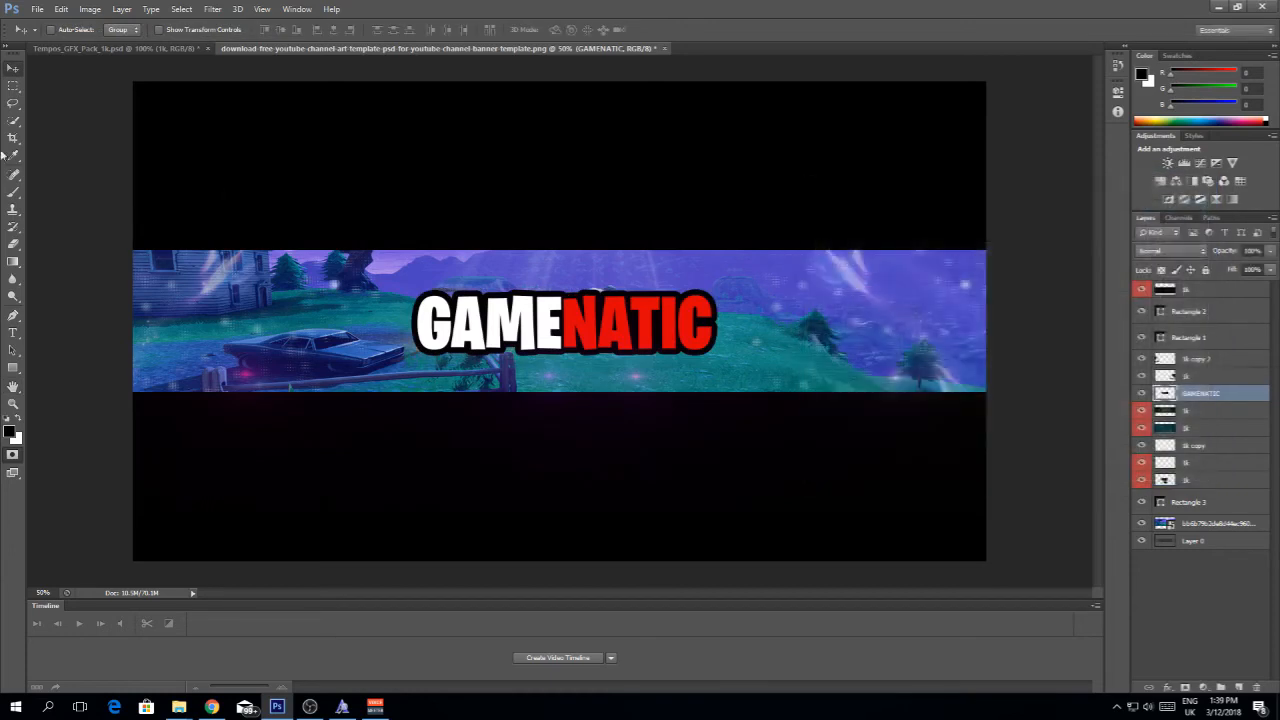
Step: Shift the title slightly to the right and move the lowest 1k layer directly above GAMENATIC, toggling its visibility to compare
{"action": "left_click_drag", "start_coordinate": [628, 331], "coordinate": [633, 333]}
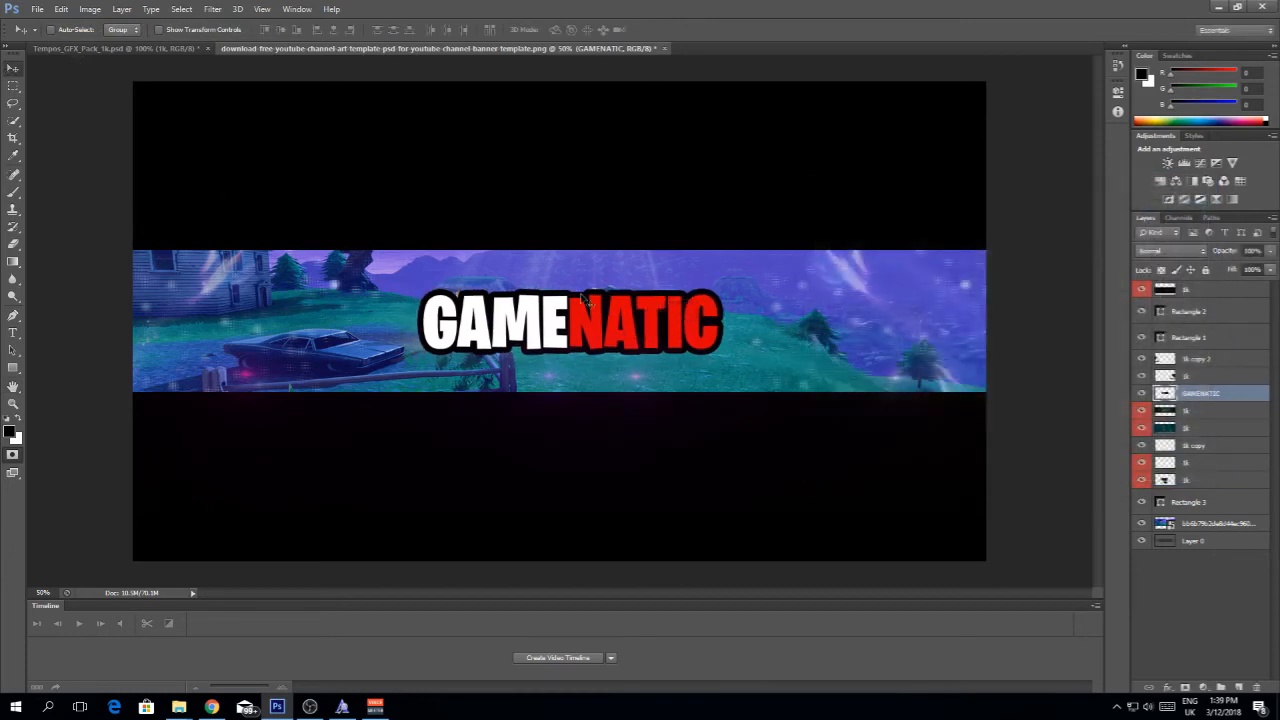
{"action": "key", "text": "q"}
{"action": "left_click", "coordinate": [1204, 451]}
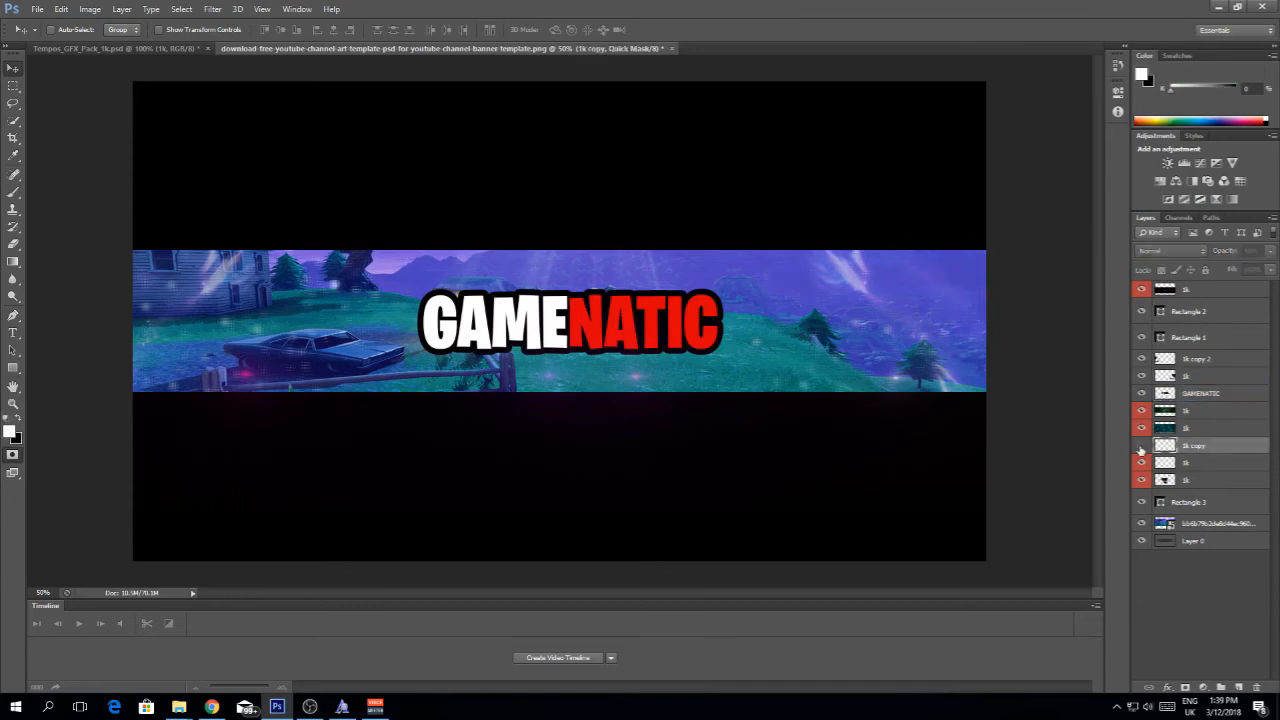
{"action": "left_click", "coordinate": [1141, 482]}
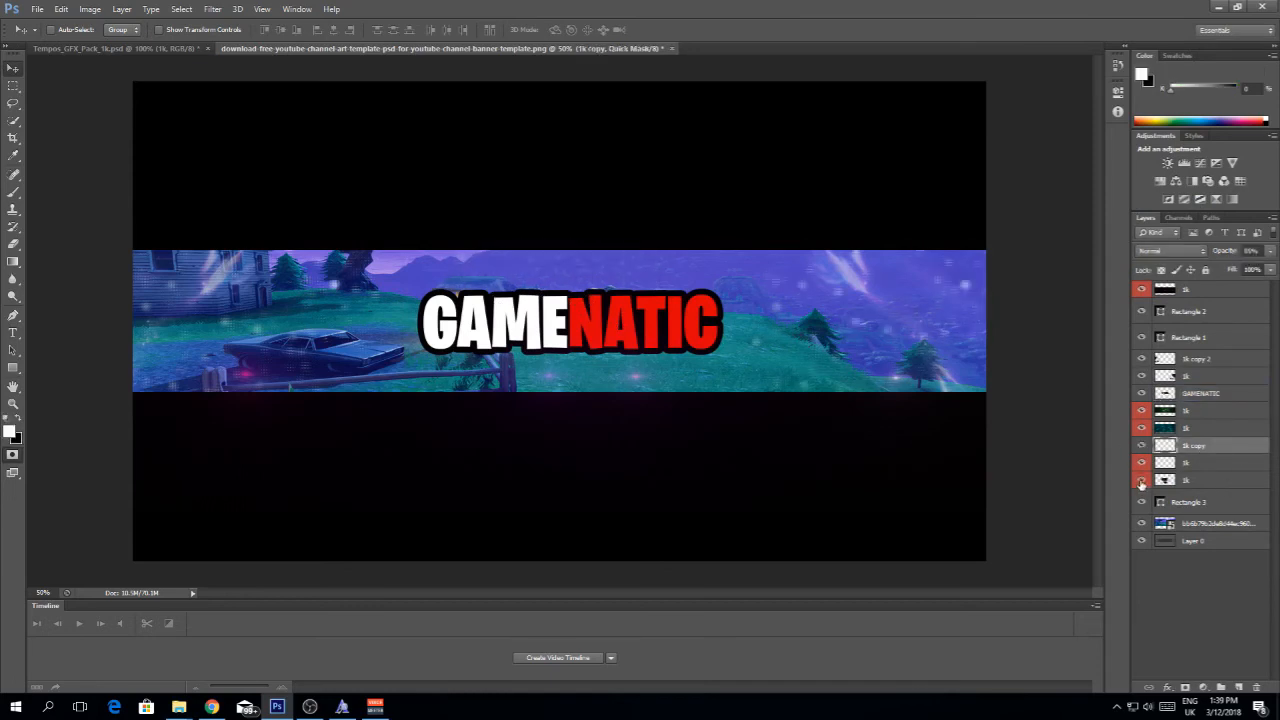
{"action": "left_click_drag", "start_coordinate": [1179, 484], "coordinate": [1197, 393]}
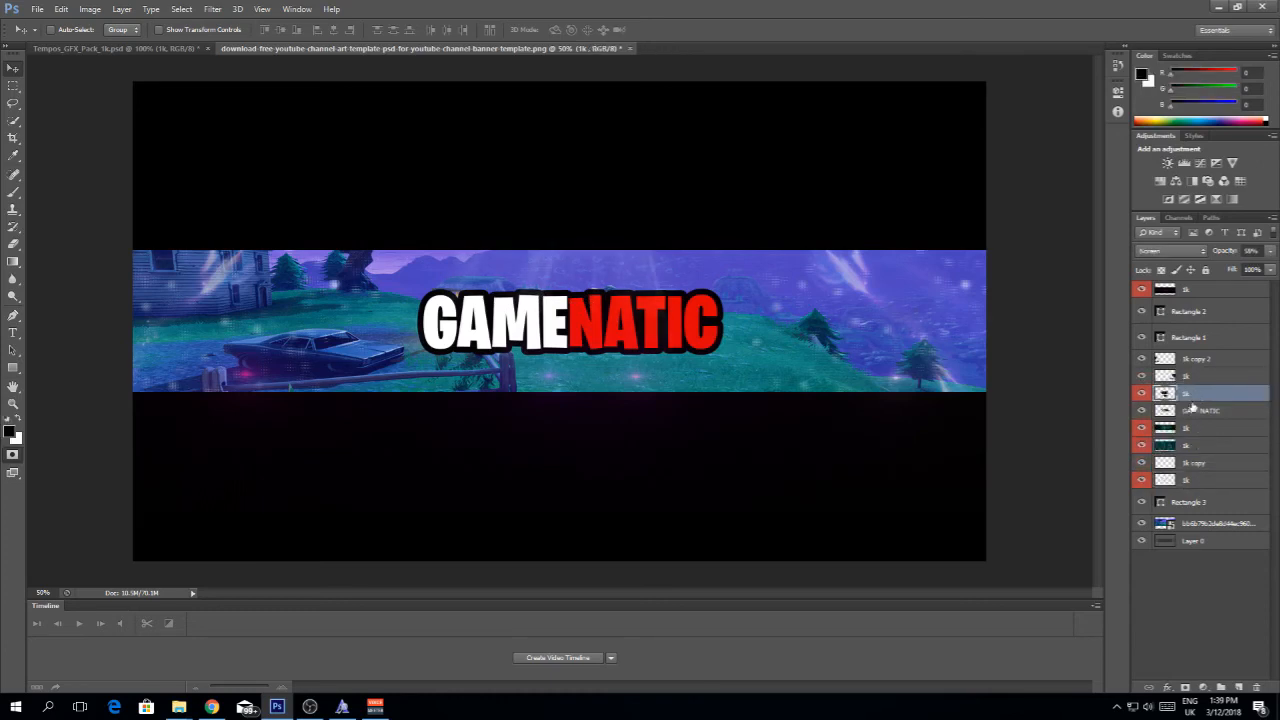
{"action": "key", "text": "q"}
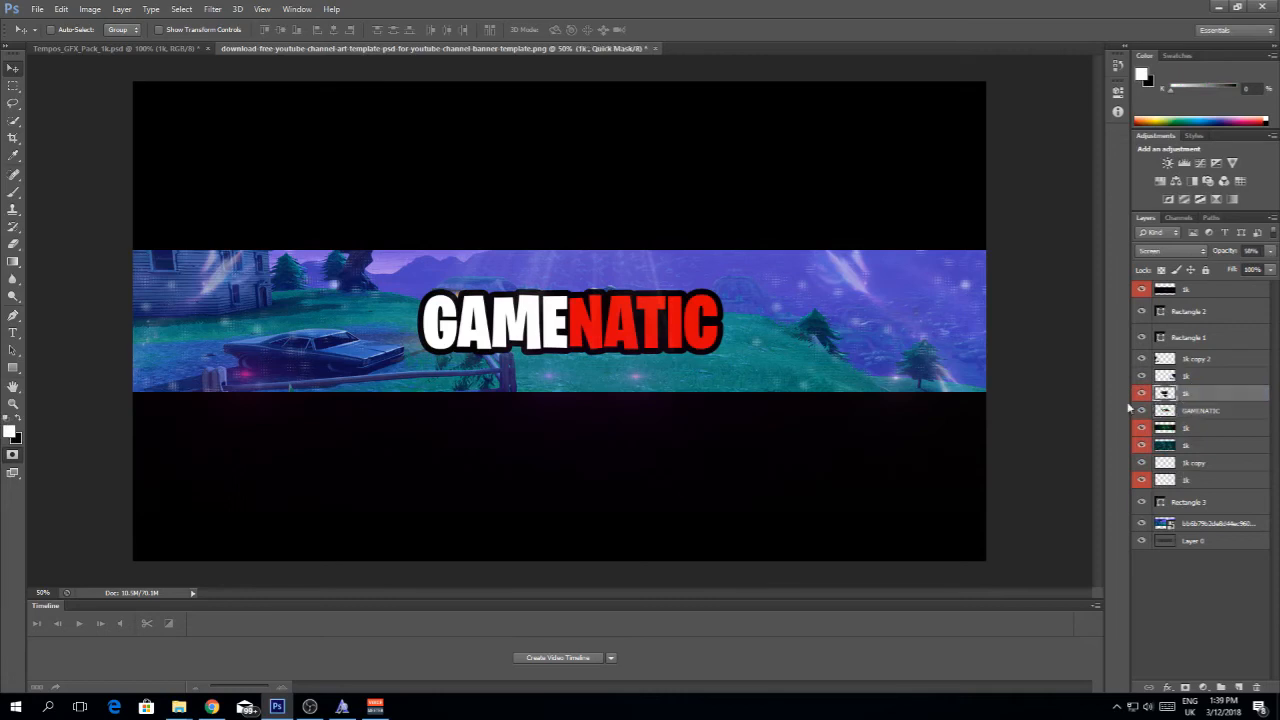
{"action": "left_click", "coordinate": [1141, 393]}
{"action": "left_click", "coordinate": [1141, 393]}
{"action": "left_click", "coordinate": [1141, 393]}
{"action": "left_click", "coordinate": [1141, 393]}
Step: Switch to the Tempos_GFX_Pack_1k.psd document and collapse its Flares & Lights and Stocks groups
{"action": "left_click", "coordinate": [158, 56]}
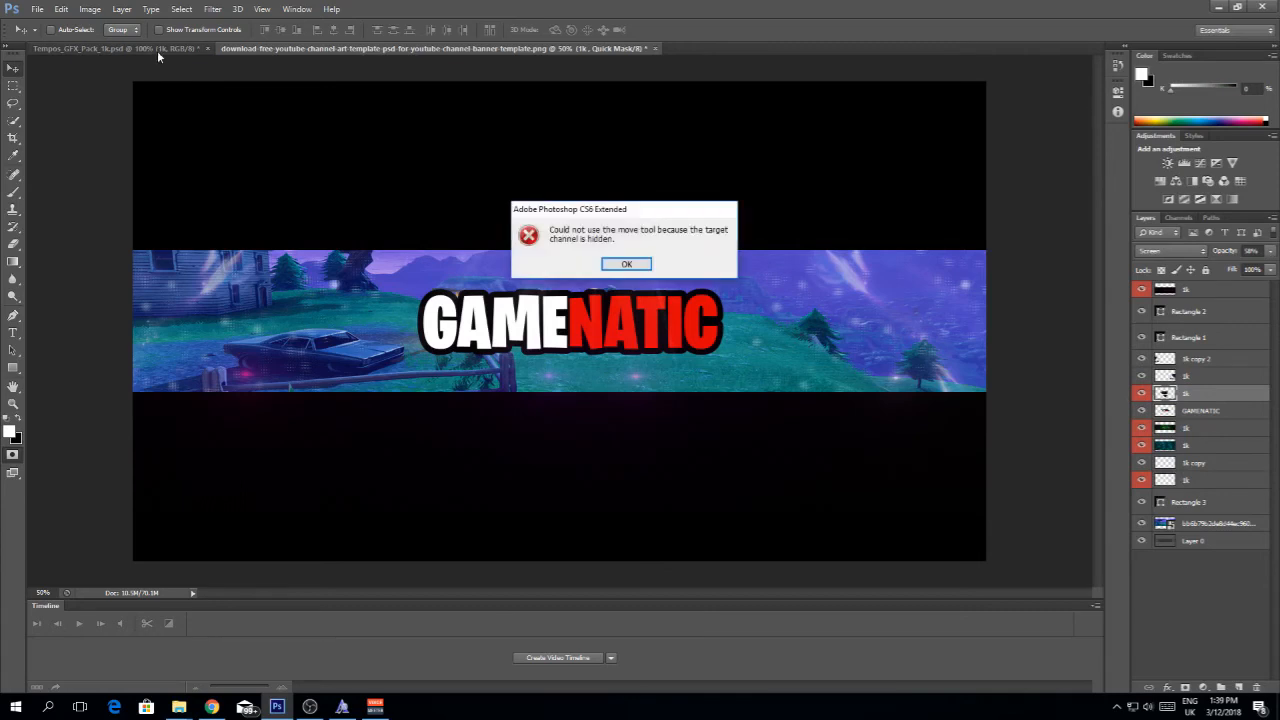
{"action": "left_click", "coordinate": [620, 265]}
{"action": "left_click", "coordinate": [89, 47]}
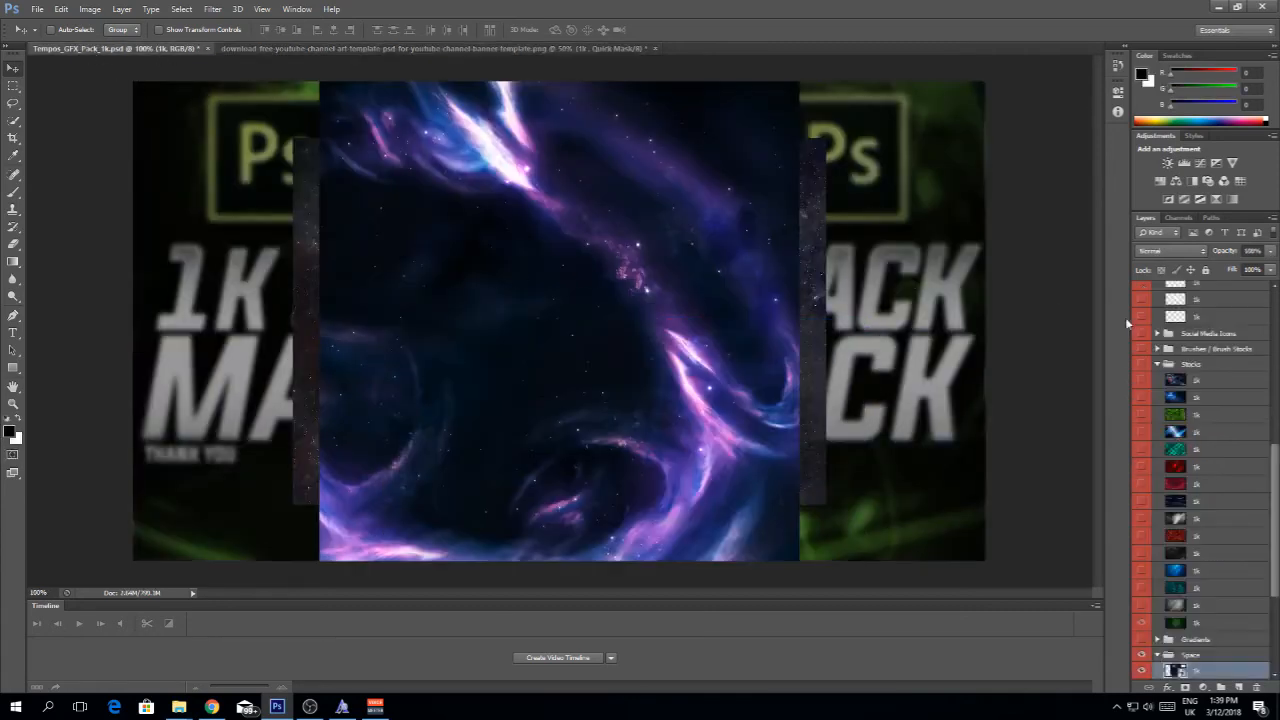
{"action": "left_click_drag", "start_coordinate": [1277, 444], "coordinate": [1274, 348]}
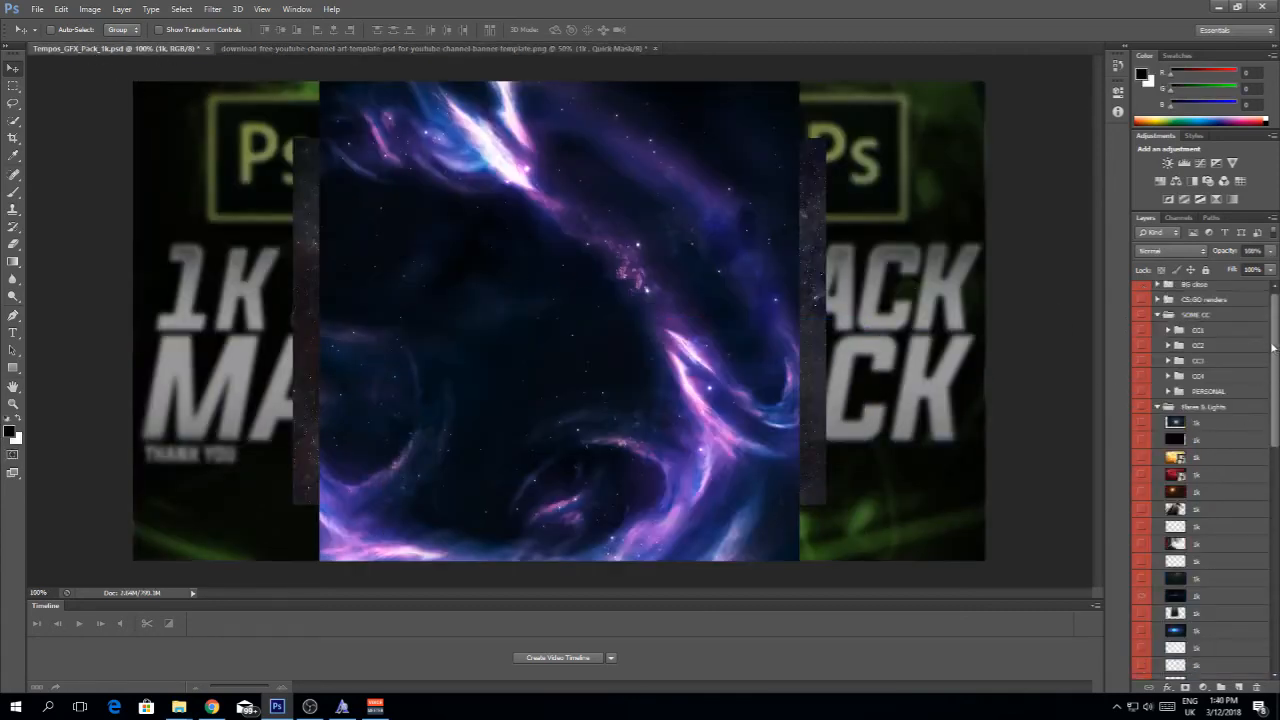
{"action": "left_click", "coordinate": [1157, 407]}
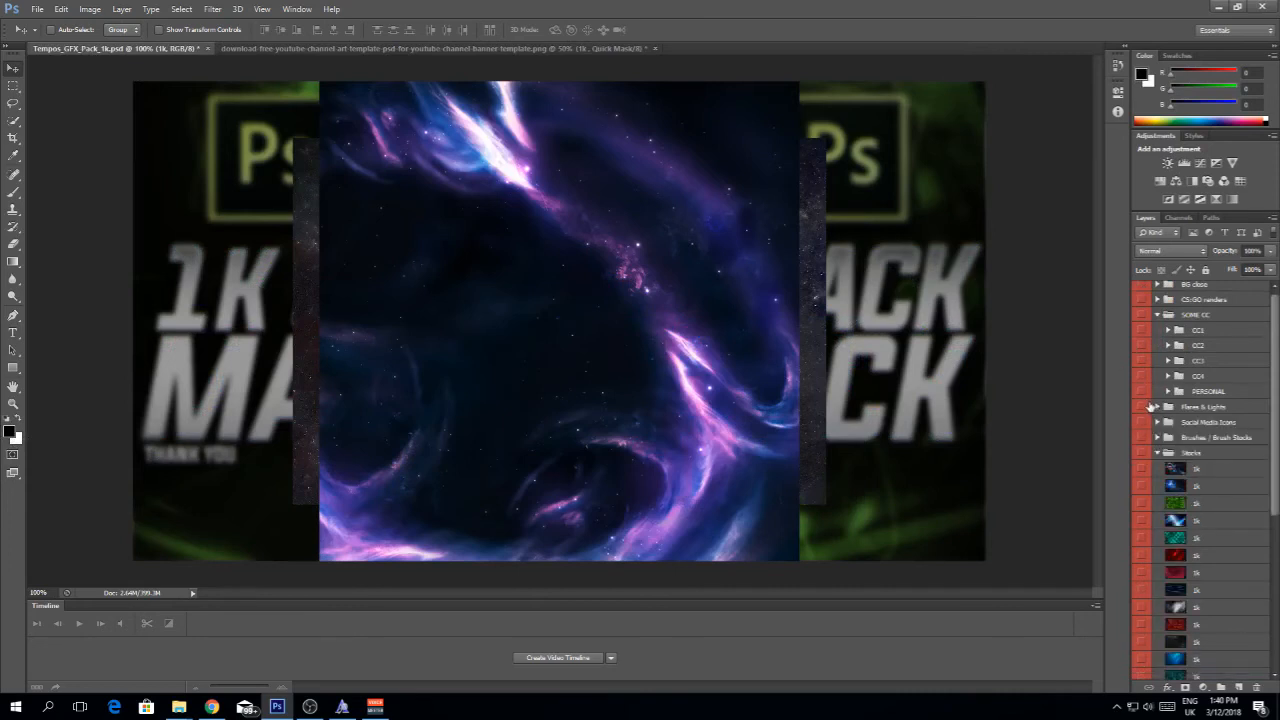
{"action": "left_click", "coordinate": [1157, 453]}
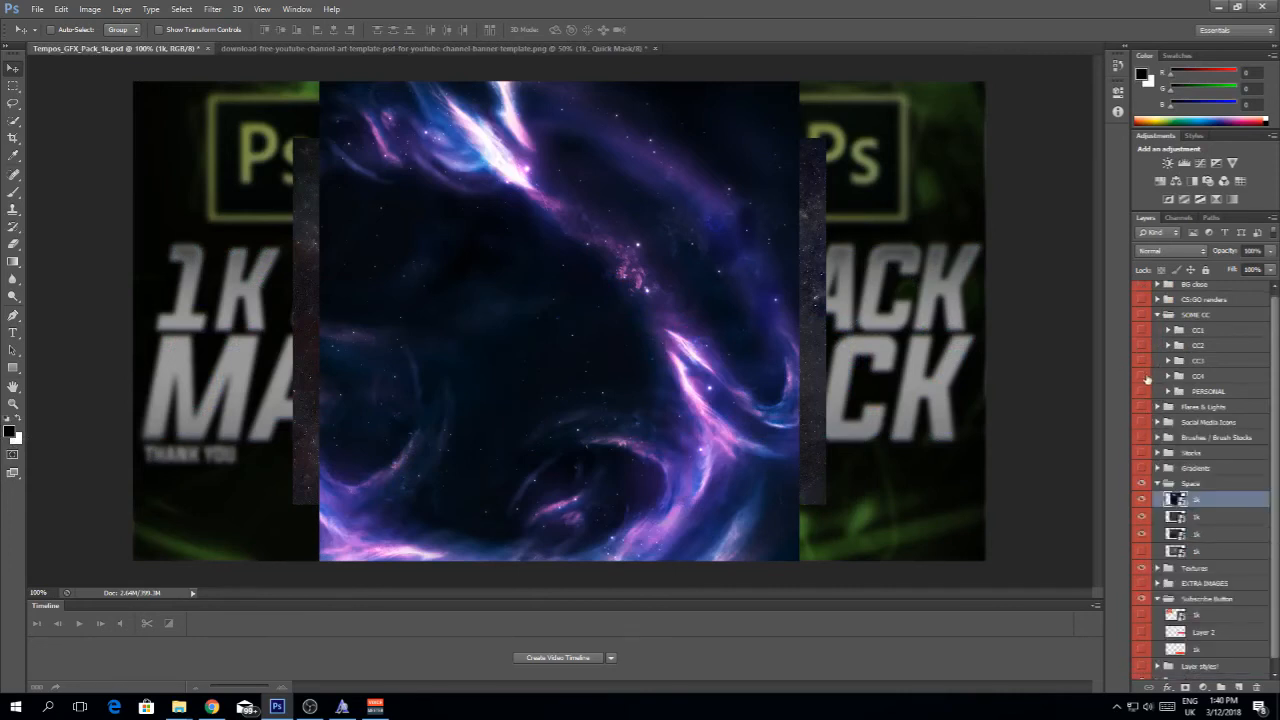
Step: Preview the CC1 to CC4 colour correction groups in SOME CC by toggling their visibility
{"action": "left_click", "coordinate": [1143, 377]}
{"action": "left_click", "coordinate": [1143, 377]}
{"action": "left_click", "coordinate": [1168, 376]}
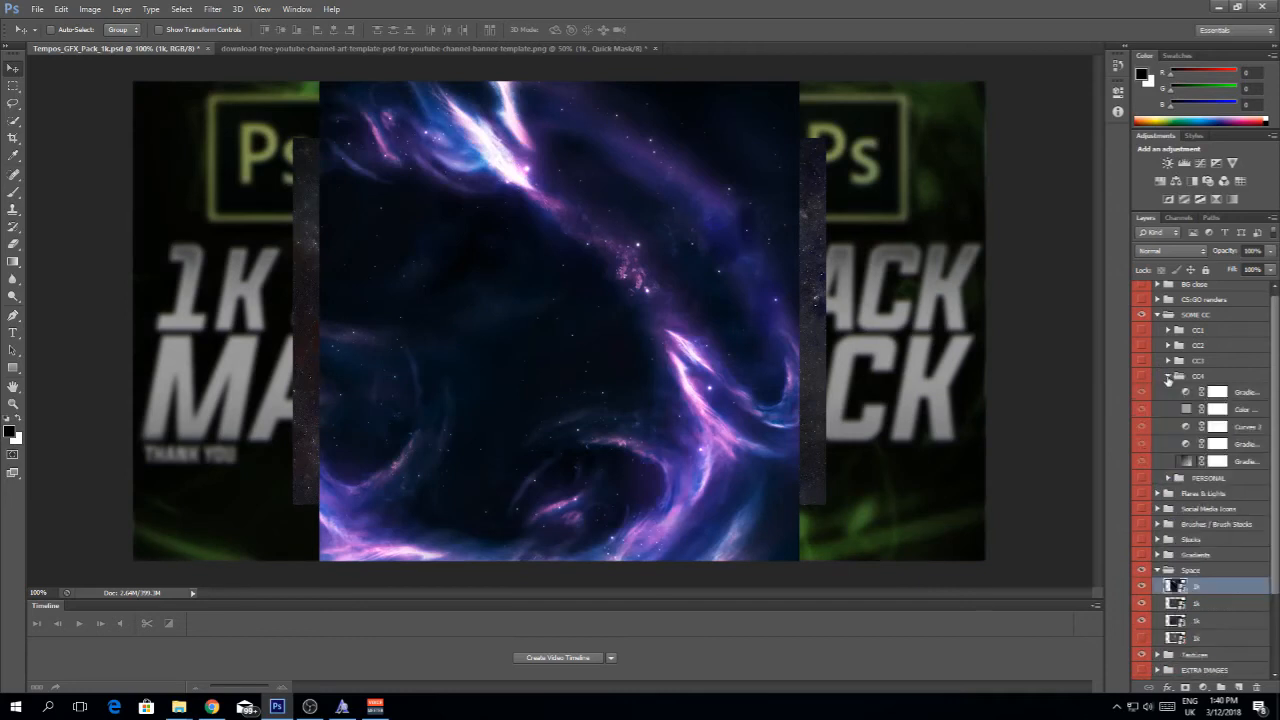
{"action": "left_click", "coordinate": [1142, 376]}
{"action": "left_click", "coordinate": [1142, 360]}
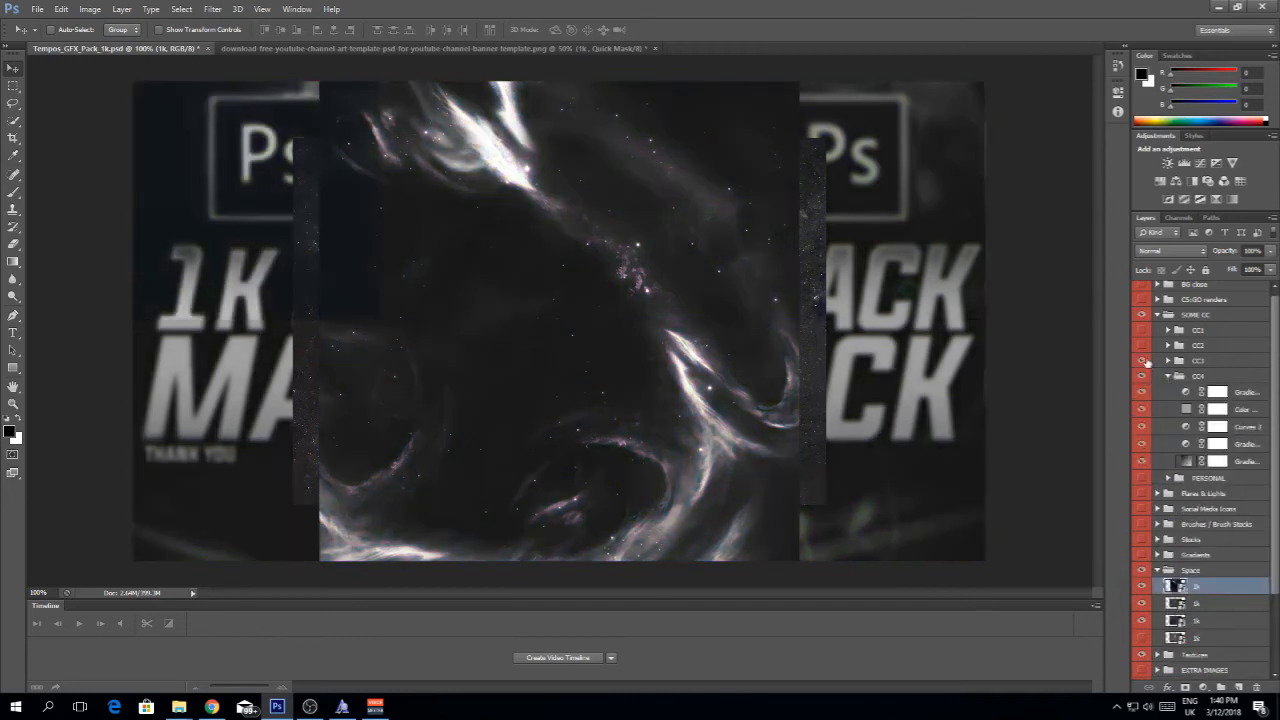
{"action": "left_click", "coordinate": [1142, 345]}
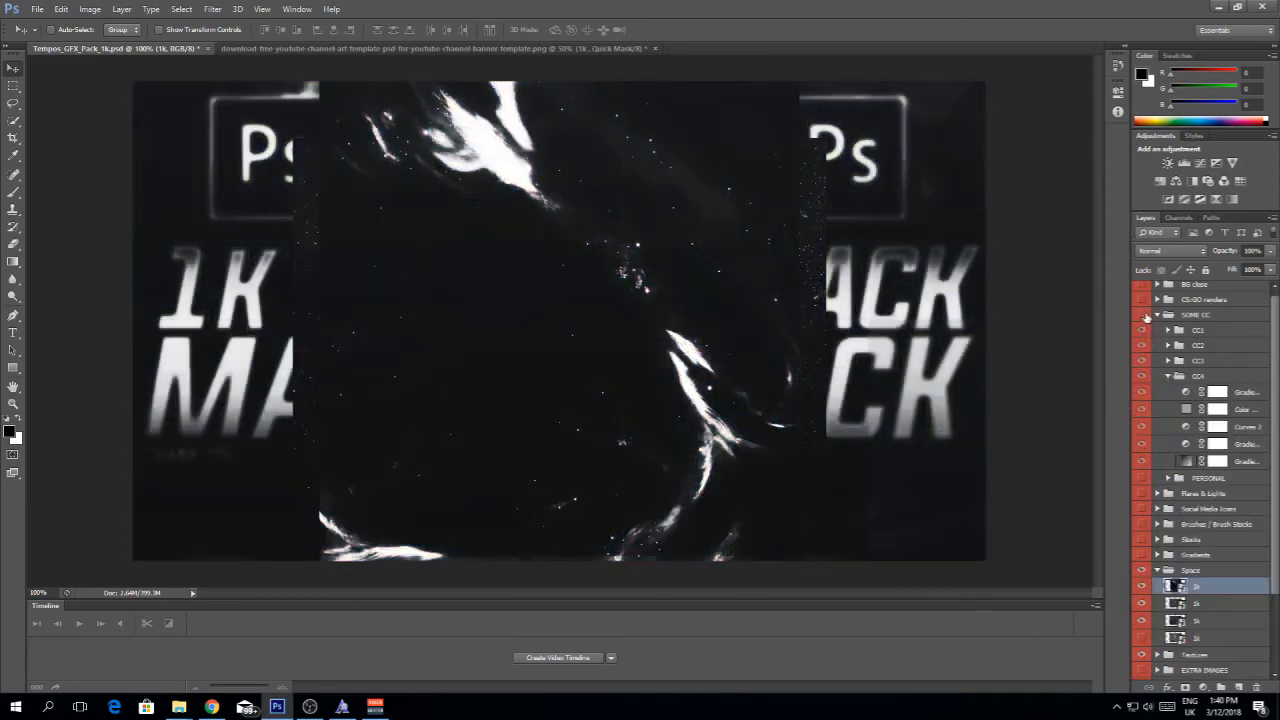
{"action": "left_click", "coordinate": [1142, 315]}
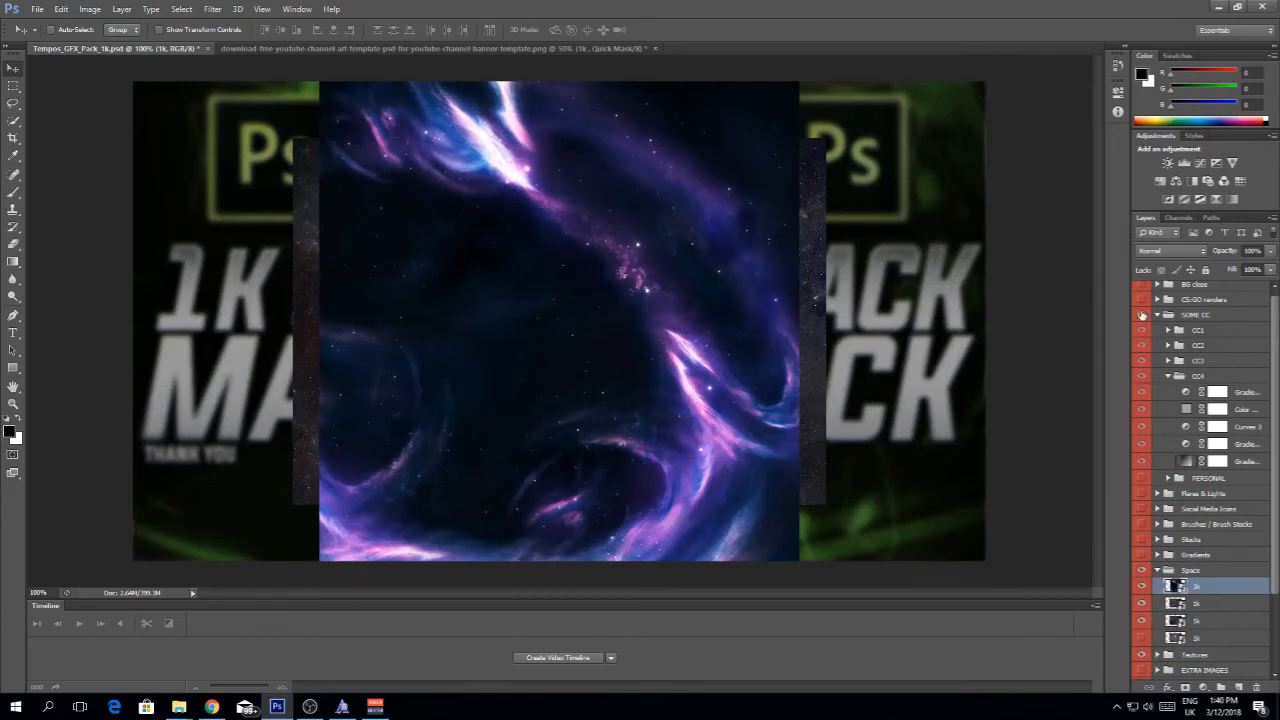
{"action": "left_click", "coordinate": [1142, 315]}
{"action": "left_click", "coordinate": [1142, 331]}
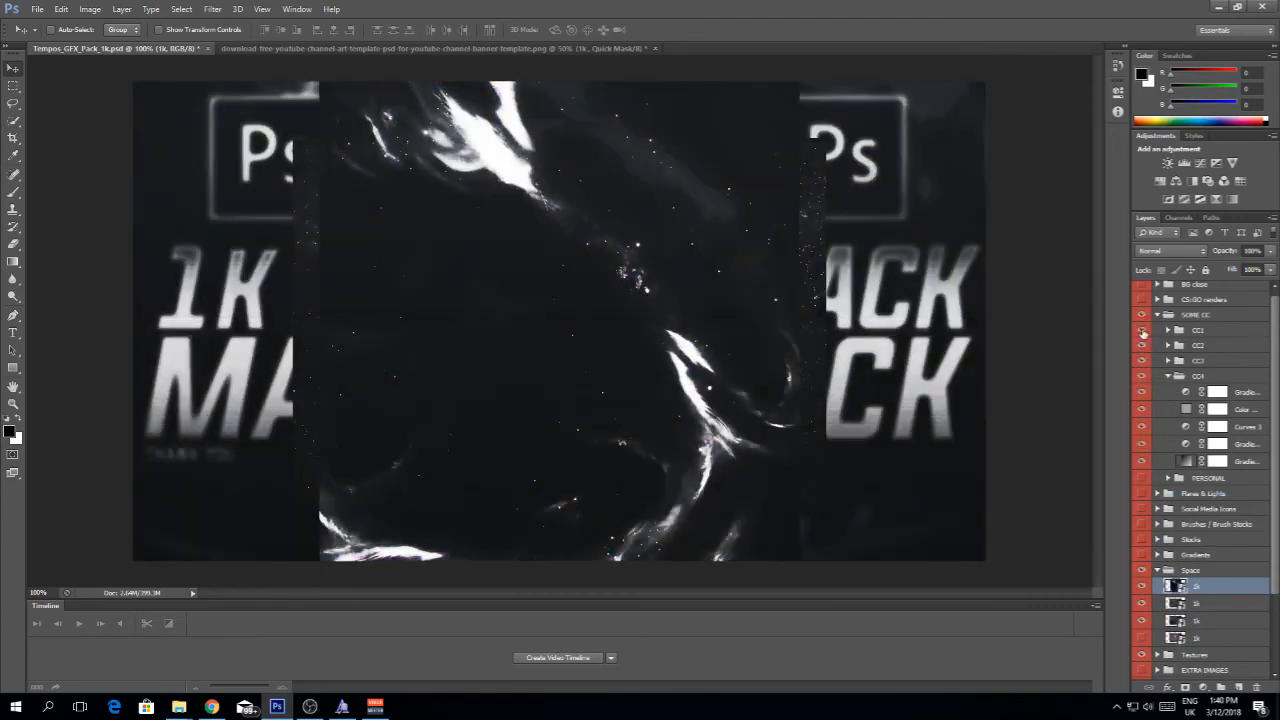
{"action": "left_click", "coordinate": [1142, 331]}
{"action": "left_click", "coordinate": [1142, 331]}
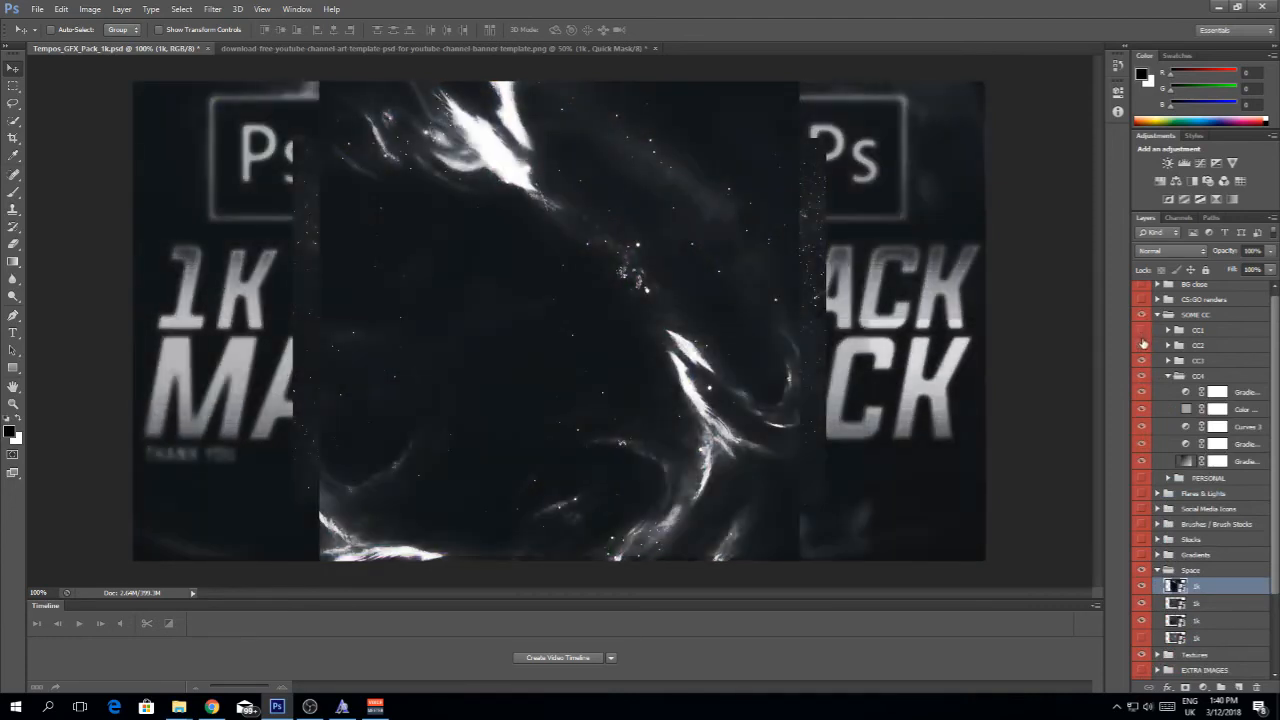
{"action": "left_click", "coordinate": [1178, 347]}
{"action": "left_click_drag", "start_coordinate": [1178, 355], "coordinate": [1232, 349]}
Step: Return to the channel banner document and add a Levels adjustment layer with default settings above all layers
{"action": "left_click", "coordinate": [533, 47]}
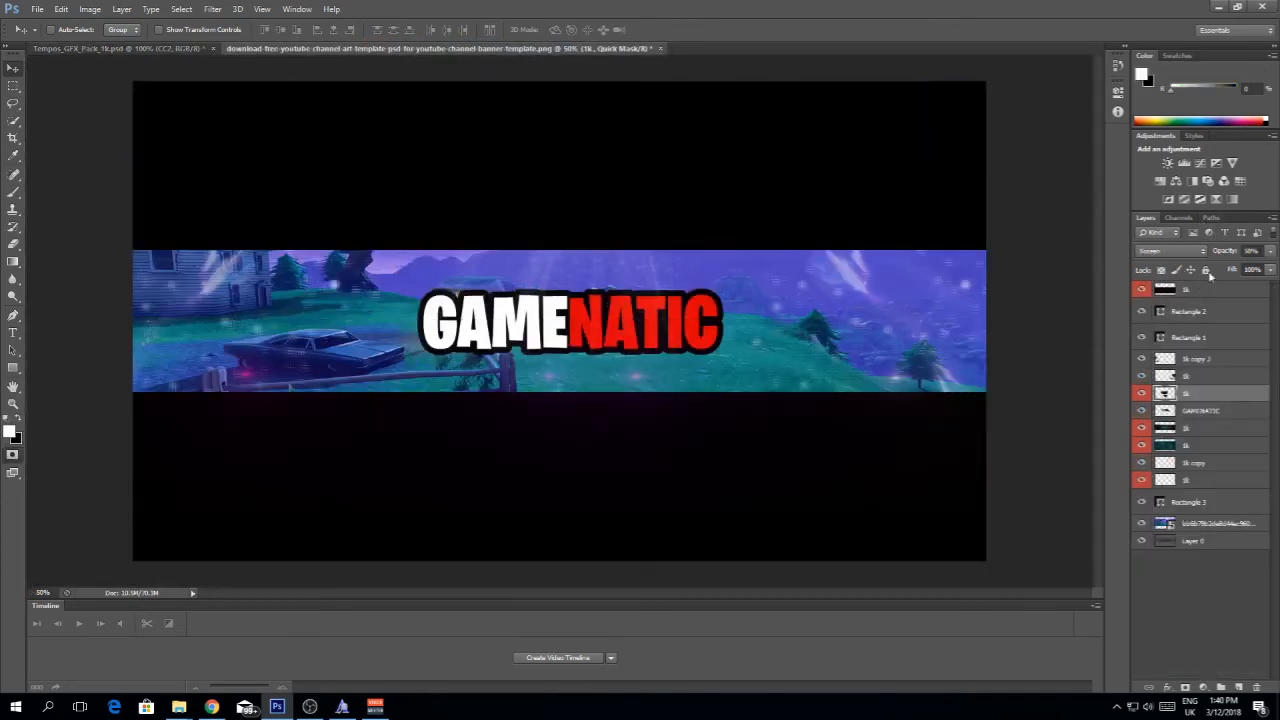
{"action": "left_click", "coordinate": [1193, 567]}
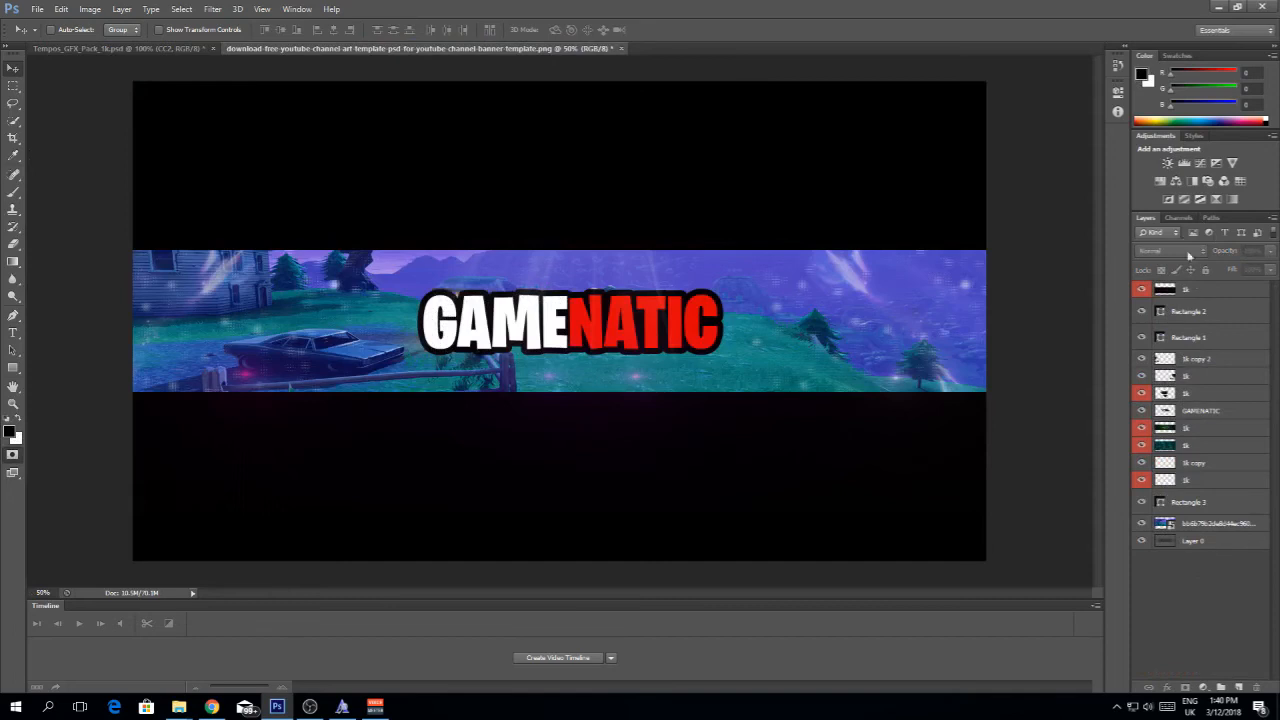
{"action": "left_click", "coordinate": [1184, 162]}
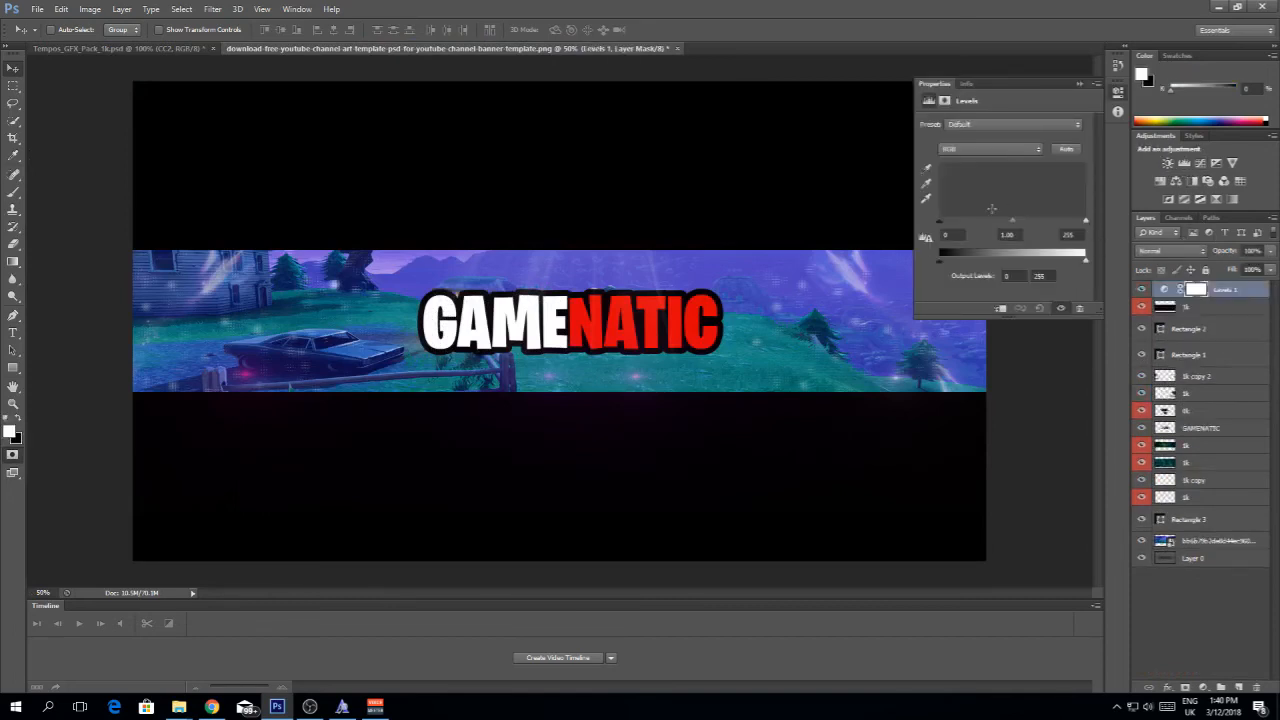
{"action": "left_click", "coordinate": [1078, 85]}
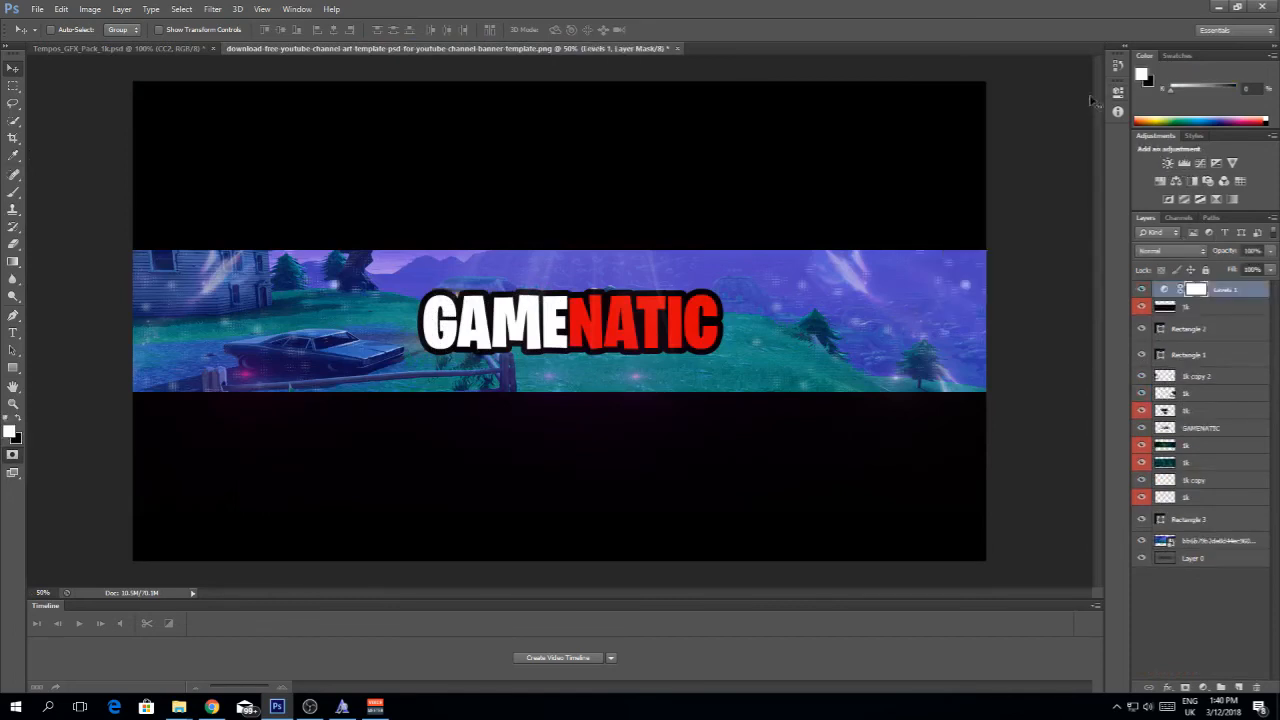
Step: Add a Curves adjustment layer with a gentle S-curve, raising the highlights and lowering the shadows
{"action": "left_click", "coordinate": [1201, 163]}
{"action": "left_click_drag", "start_coordinate": [1045, 193], "coordinate": [1040, 181]}
{"action": "left_click_drag", "start_coordinate": [972, 246], "coordinate": [980, 262]}
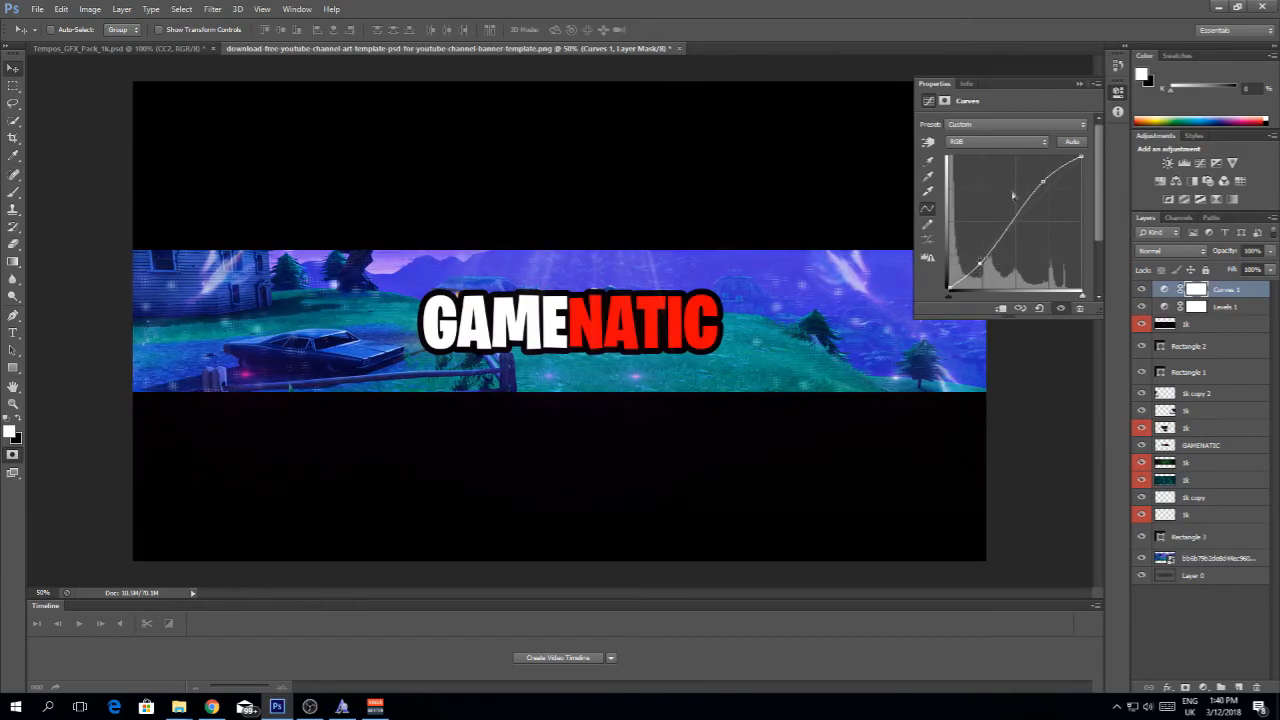
{"action": "left_click", "coordinate": [1079, 84]}
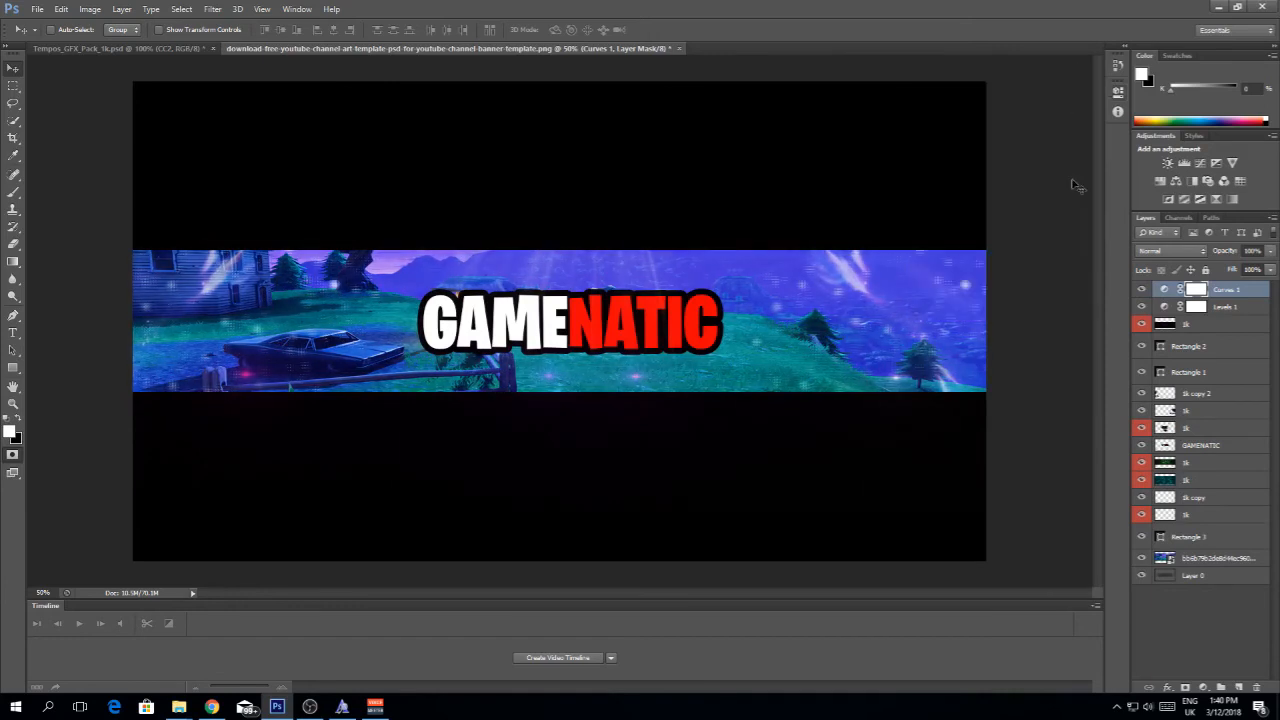
Step: Add an Exposure adjustment layer above Curves 1 with exposure +0.22, offset -0.0165 and gamma correction 0.92
{"action": "left_click", "coordinate": [1215, 162]}
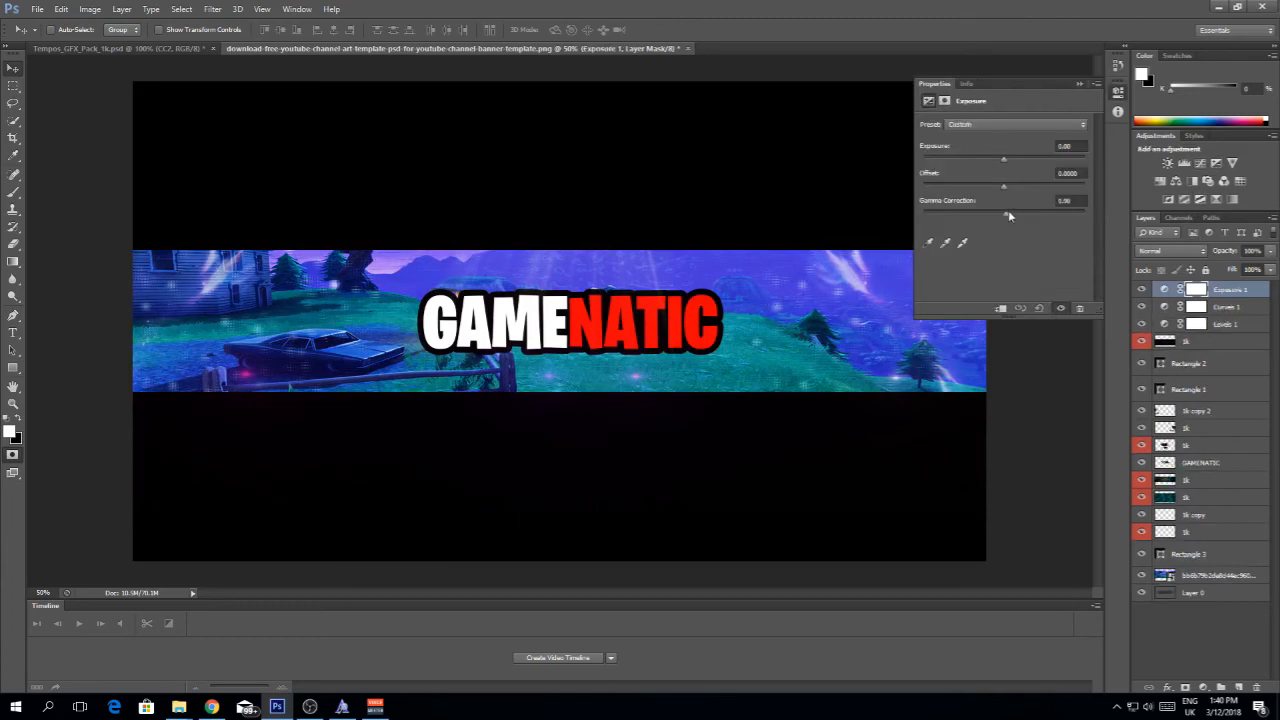
{"action": "left_click_drag", "start_coordinate": [1008, 213], "coordinate": [1000, 189]}
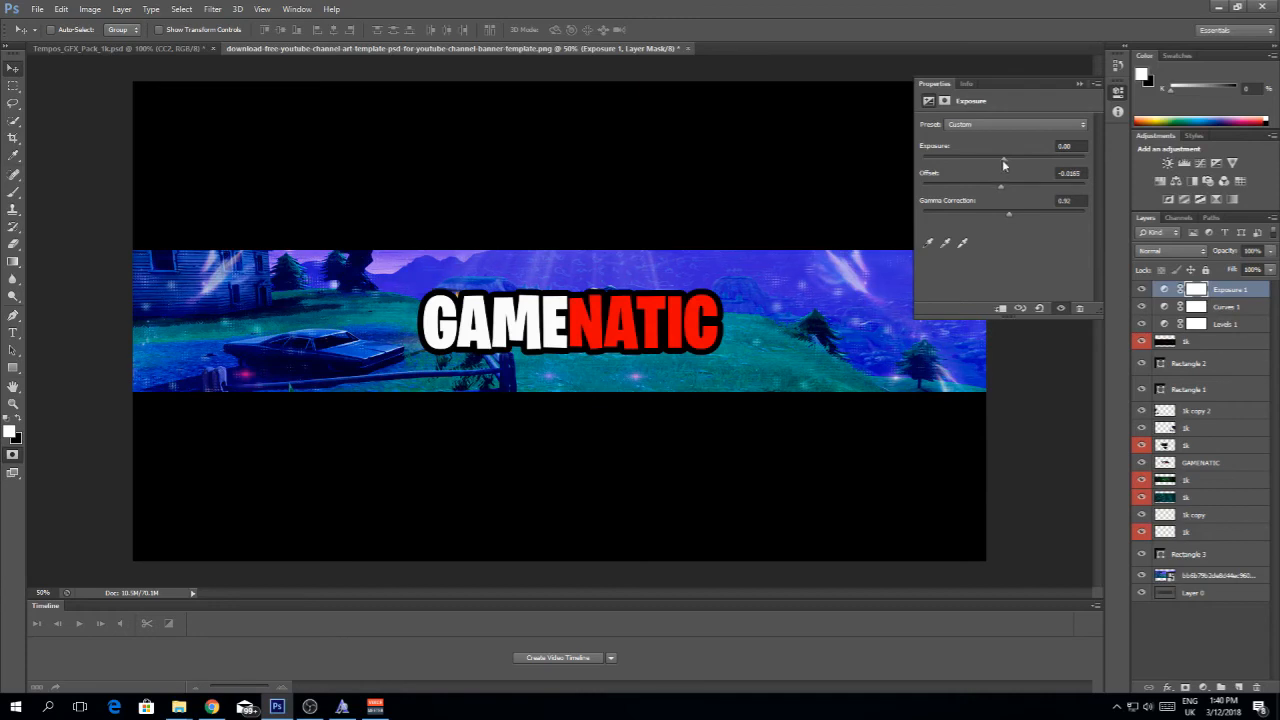
{"action": "mouse_move", "coordinate": [1003, 160]}
{"action": "left_mouse_down"}
{"action": "mouse_move", "coordinate": [1022, 160]}
{"action": "mouse_move", "coordinate": [1008, 157]}
{"action": "left_mouse_up"}
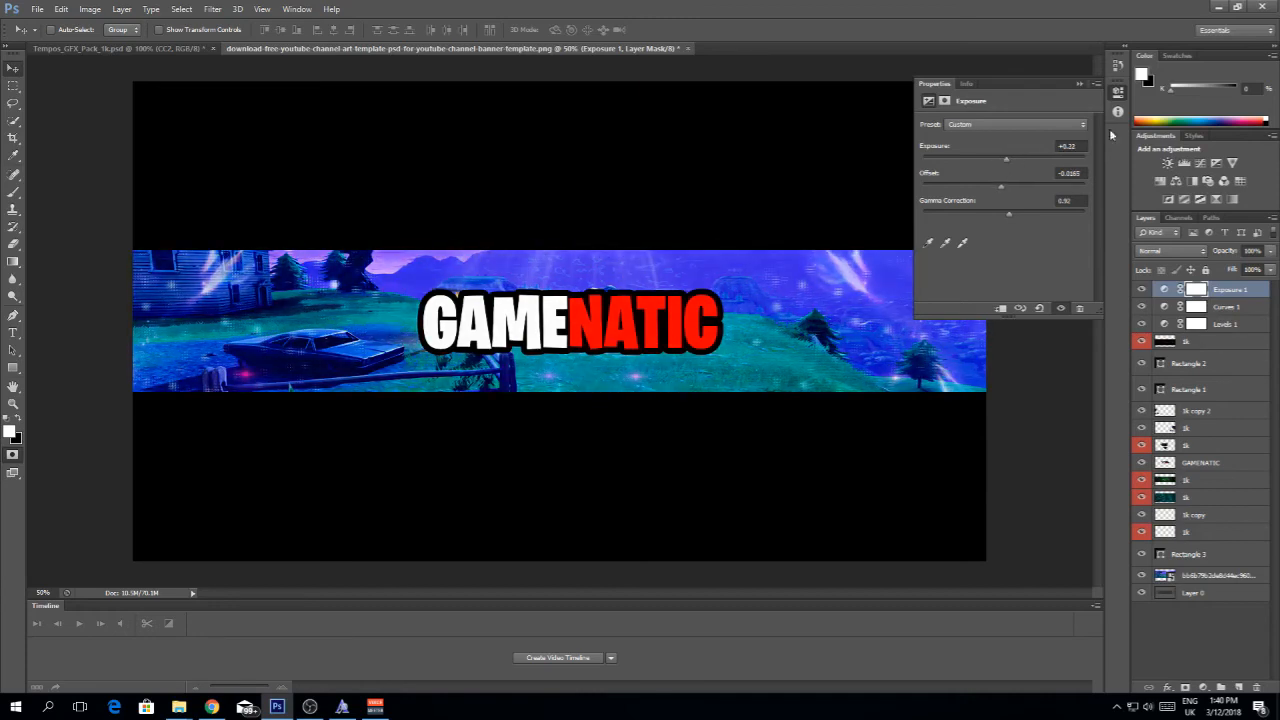
{"action": "left_click", "coordinate": [1079, 84]}
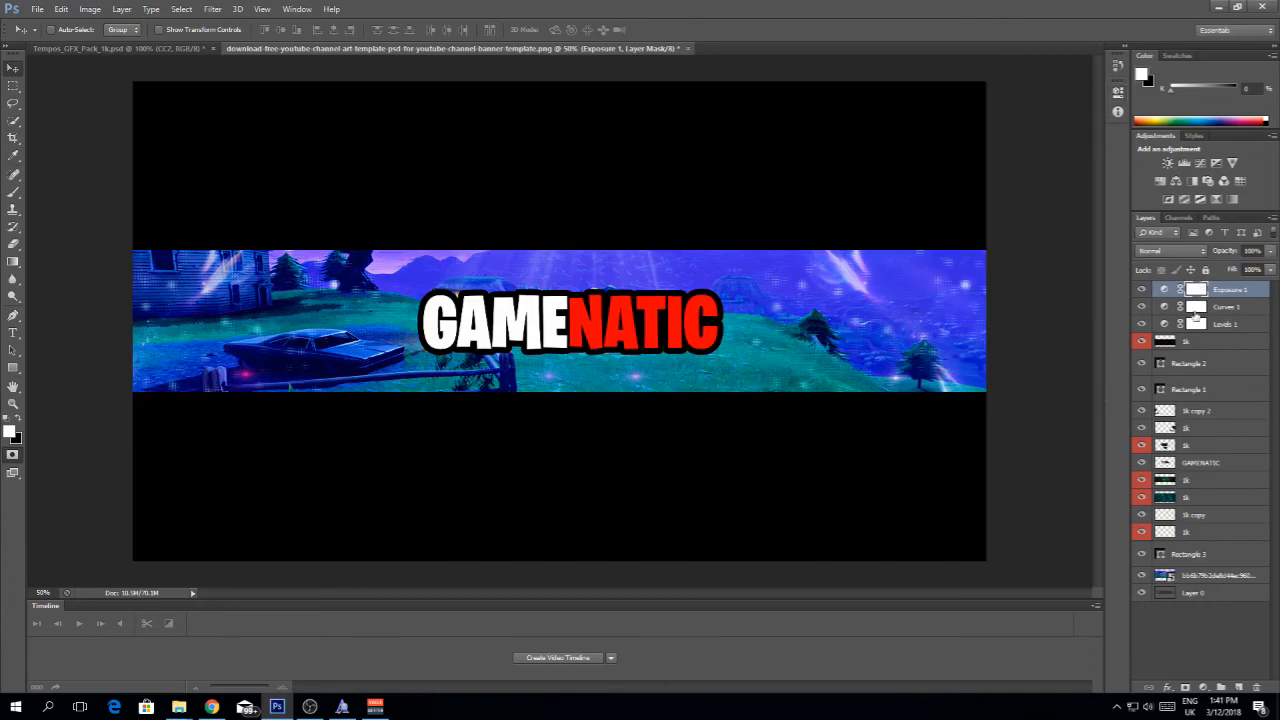
Step: Add a Vibrance adjustment layer above Exposure 1, lowering vibrance very slightly and setting saturation to +1
{"action": "left_click", "coordinate": [1233, 163]}
{"action": "mouse_move", "coordinate": [1010, 166]}
{"action": "left_mouse_down"}
{"action": "mouse_move", "coordinate": [874, 137]}
{"action": "mouse_move", "coordinate": [1004, 151]}
{"action": "left_mouse_up"}
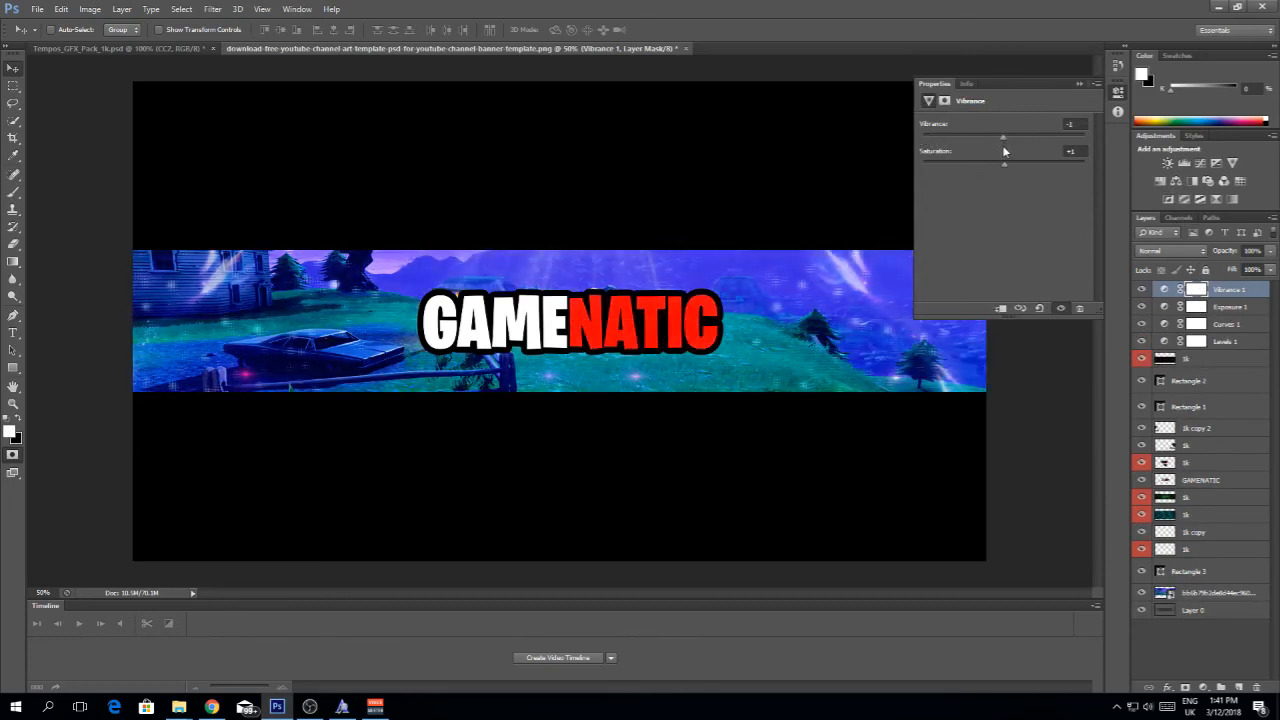
{"action": "left_click", "coordinate": [1079, 86]}
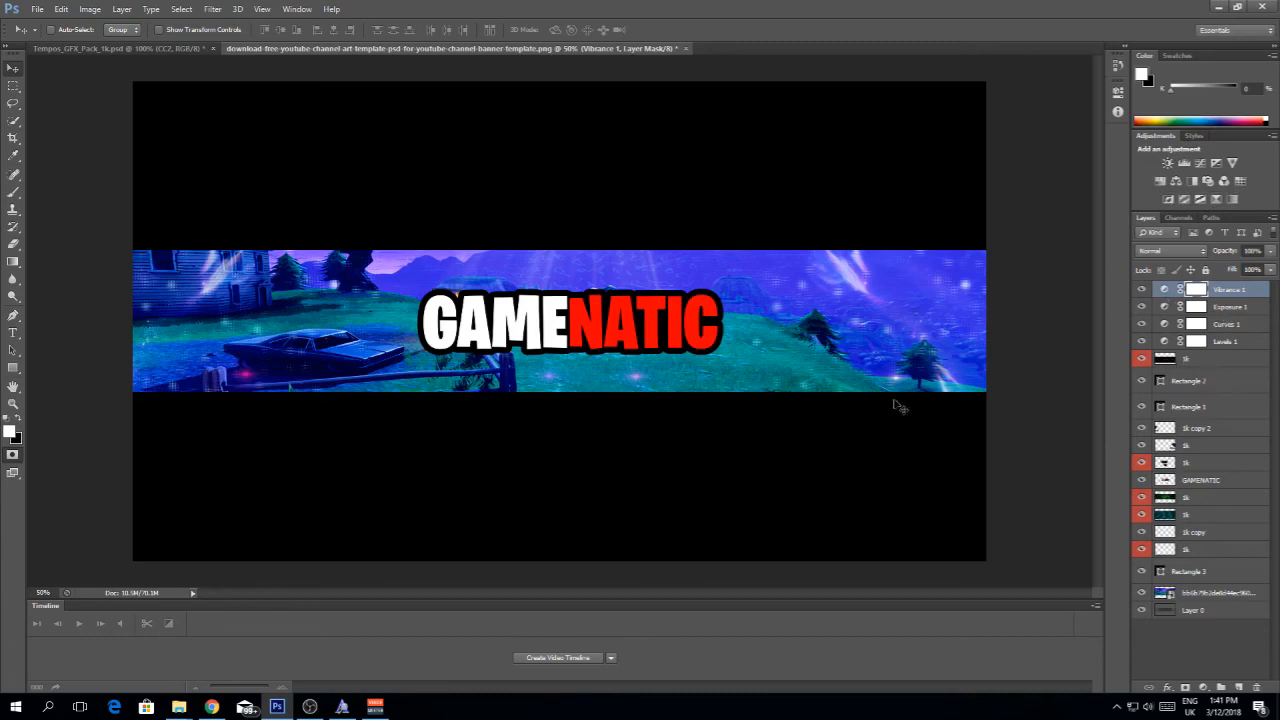
Step: Switch to the Tempos_GFX_Pack_1k.psd document, collapse its CC4 group and expand the Flares & Lights group
{"action": "left_click", "coordinate": [110, 48]}
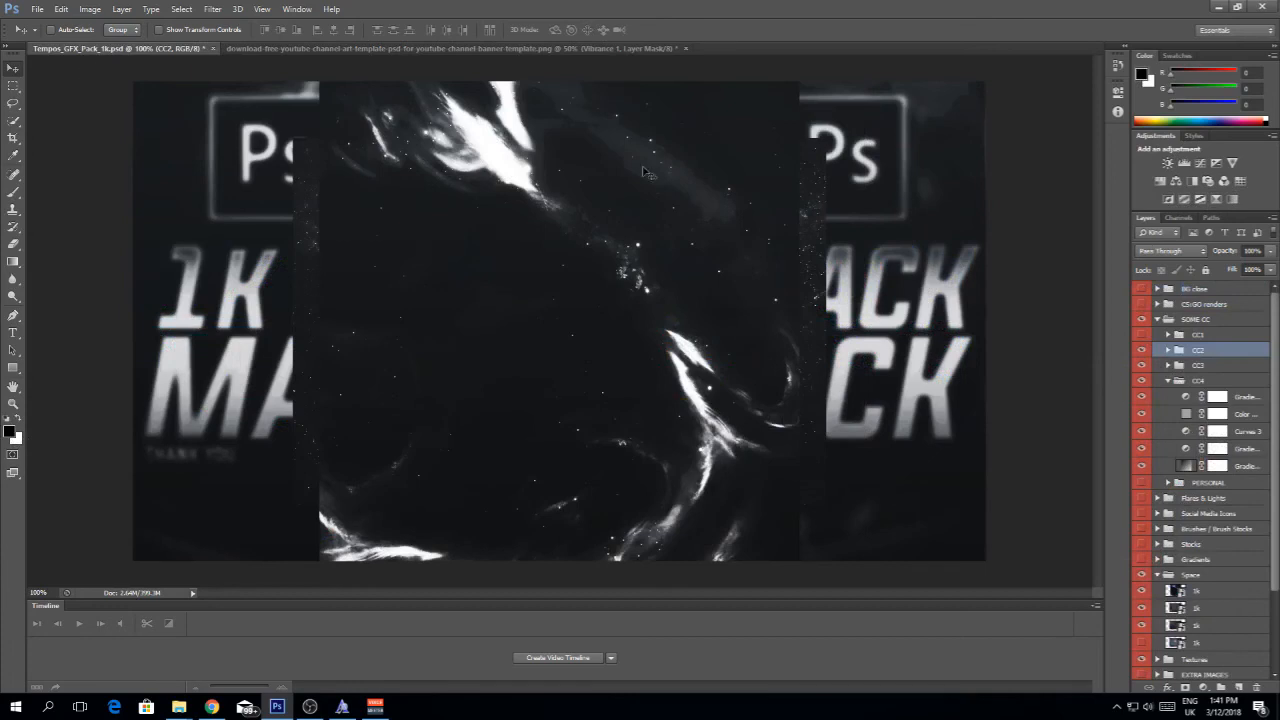
{"action": "left_click", "coordinate": [1235, 430]}
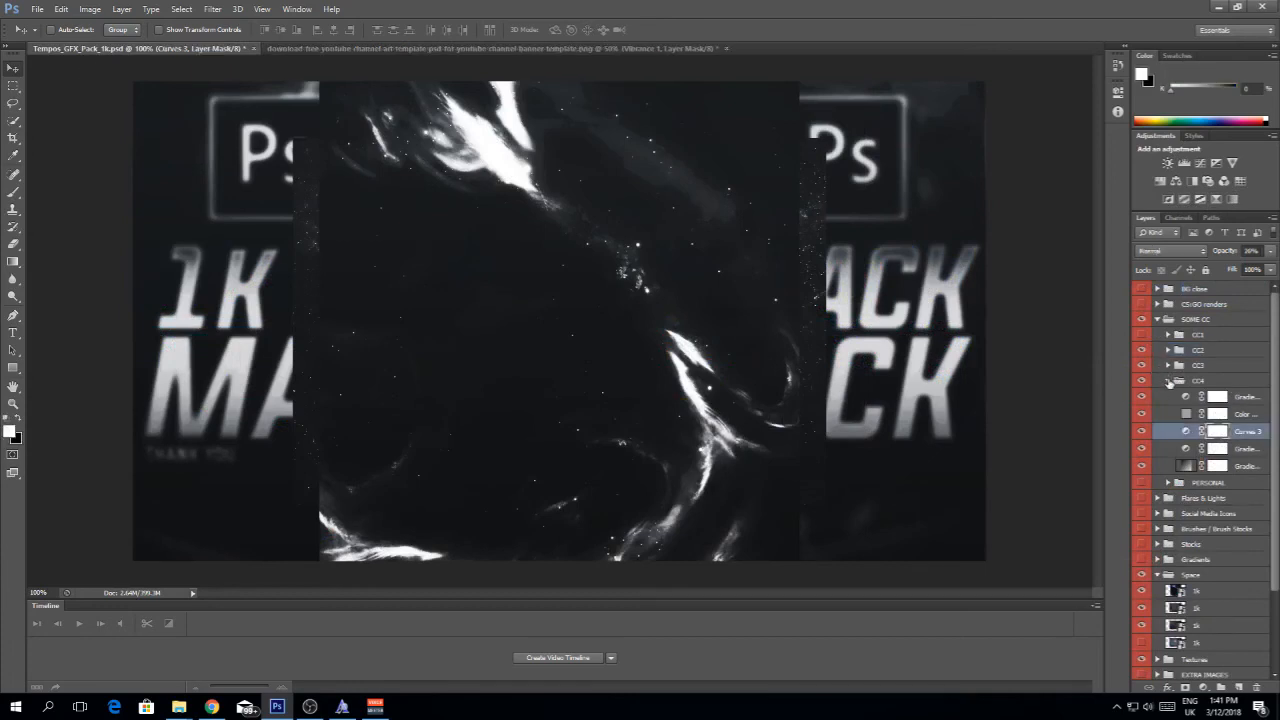
{"action": "left_click", "coordinate": [1170, 382]}
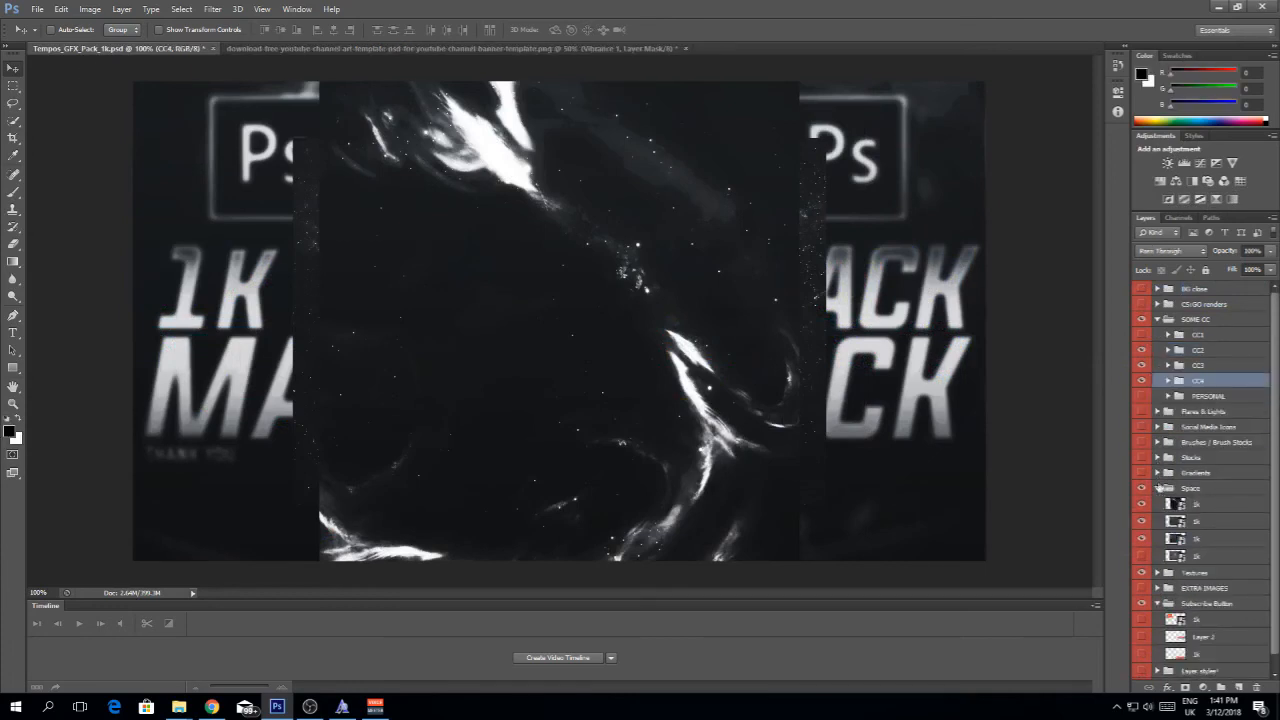
{"action": "left_click", "coordinate": [1155, 418]}
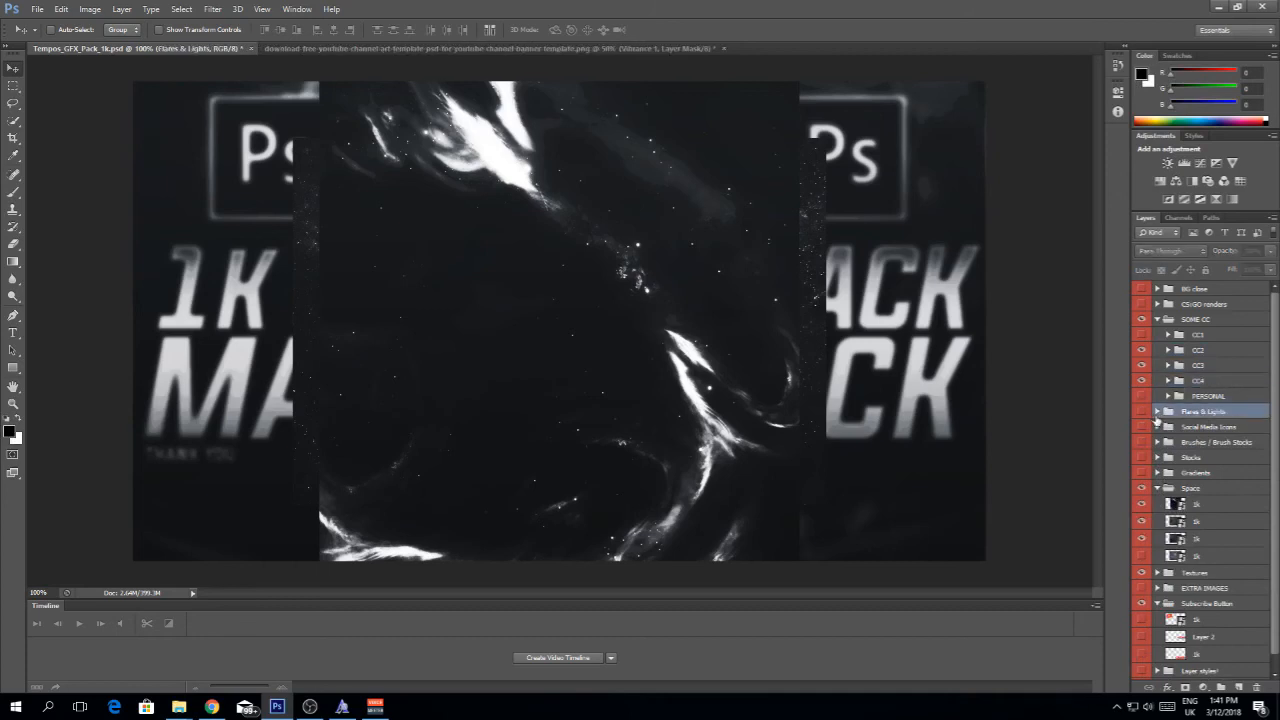
{"action": "left_click", "coordinate": [1157, 412]}
{"action": "scroll", "coordinate": [1273, 442], "scroll_direction": "down", "scroll_amount": 2}
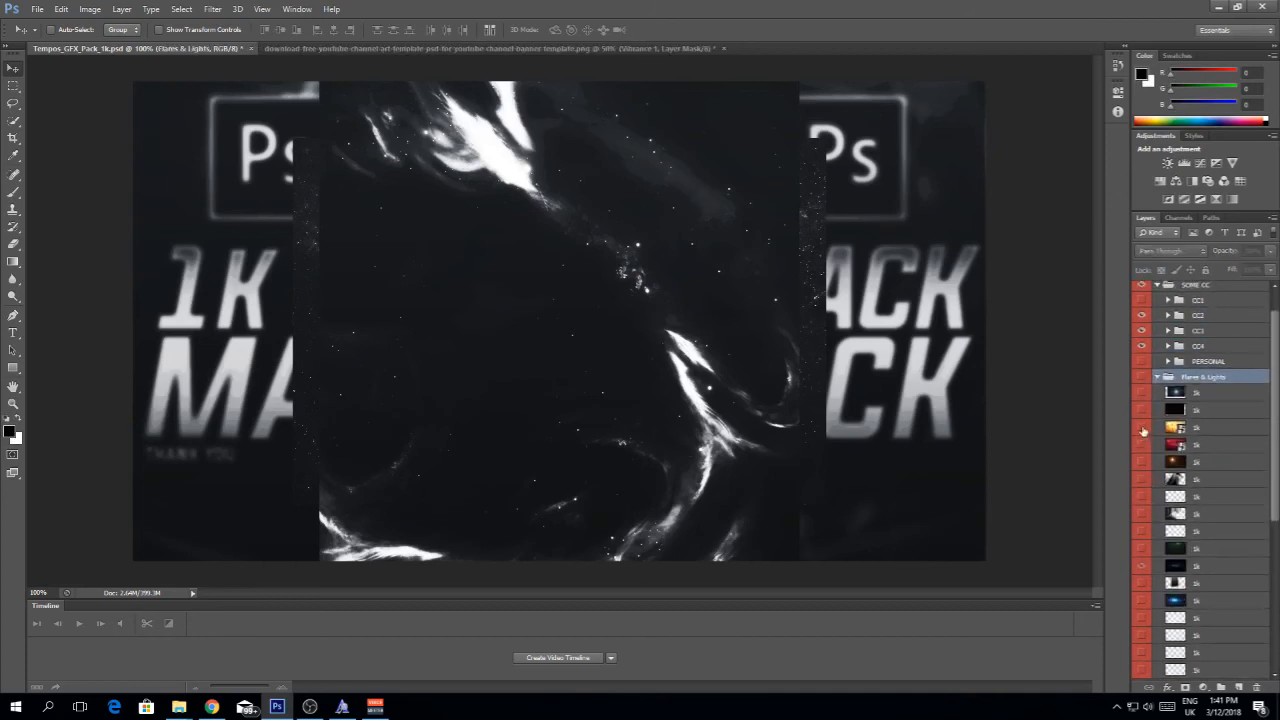
Step: Preview the second layer in Flares & Lights by making it visible and moving its flare upward
{"action": "left_click", "coordinate": [1142, 412]}
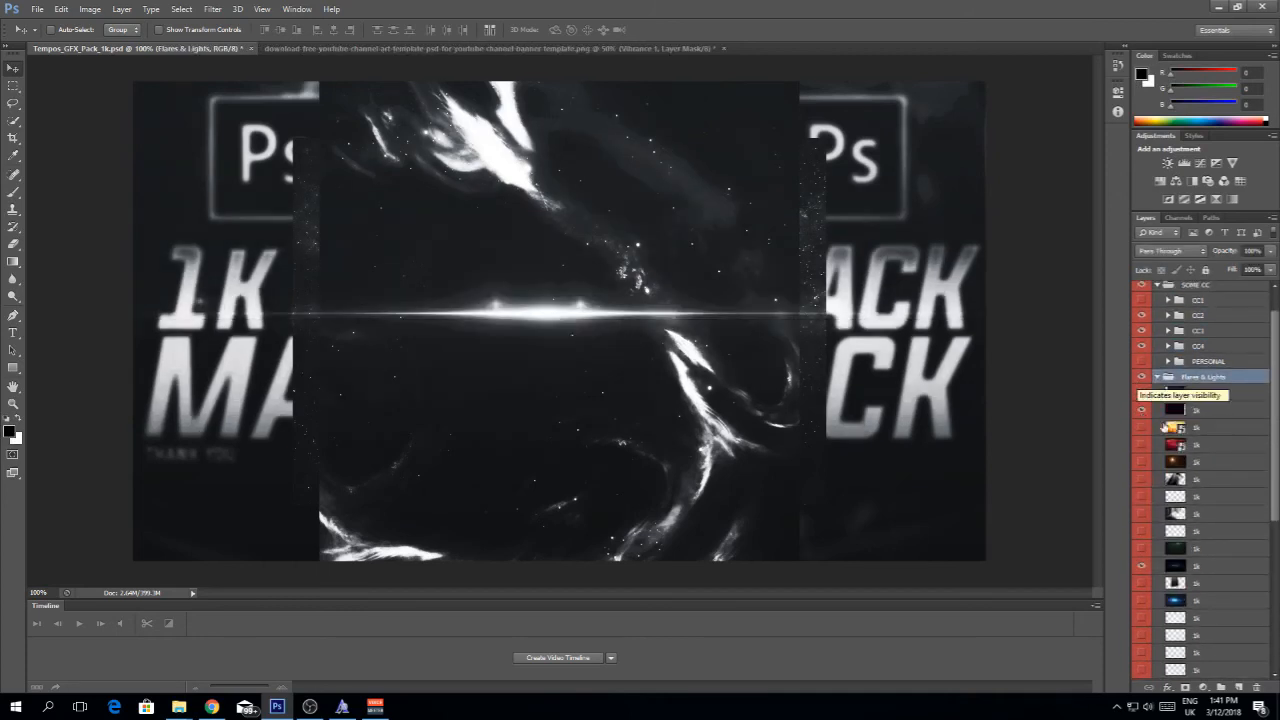
{"action": "left_click", "coordinate": [1196, 410]}
{"action": "left_click_drag", "start_coordinate": [517, 313], "coordinate": [509, 243]}
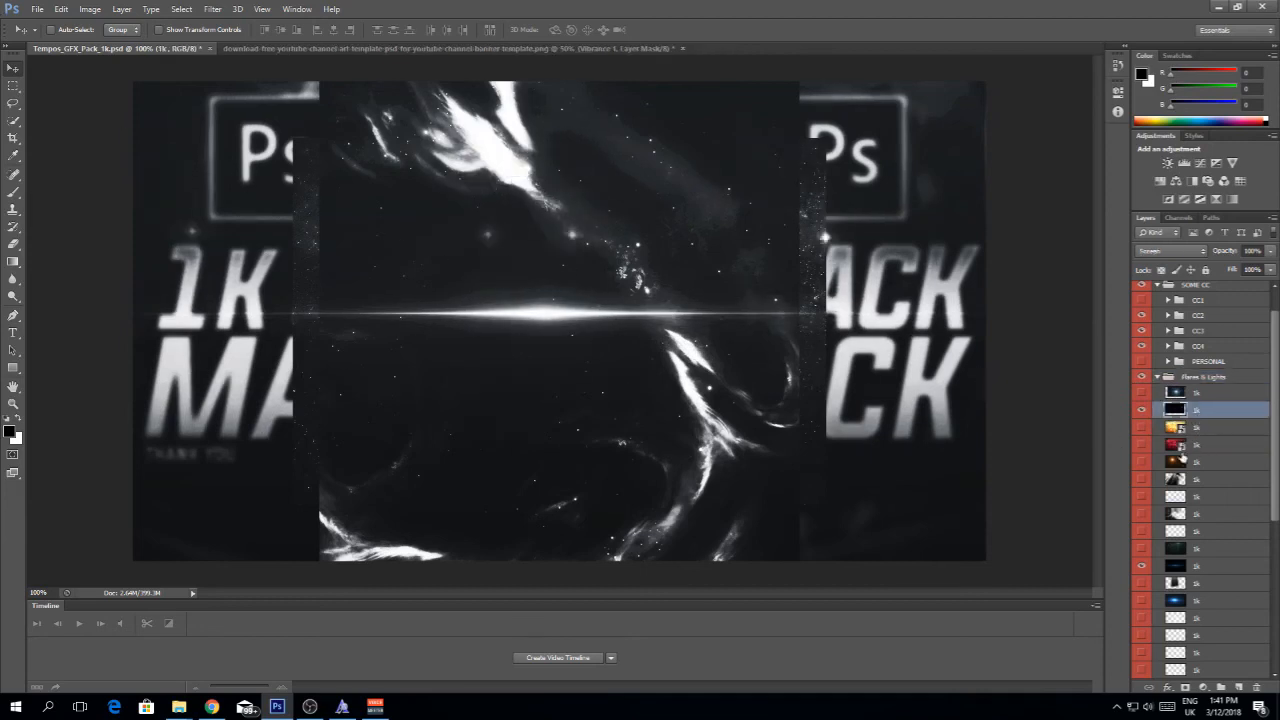
{"action": "left_click", "coordinate": [1143, 497]}
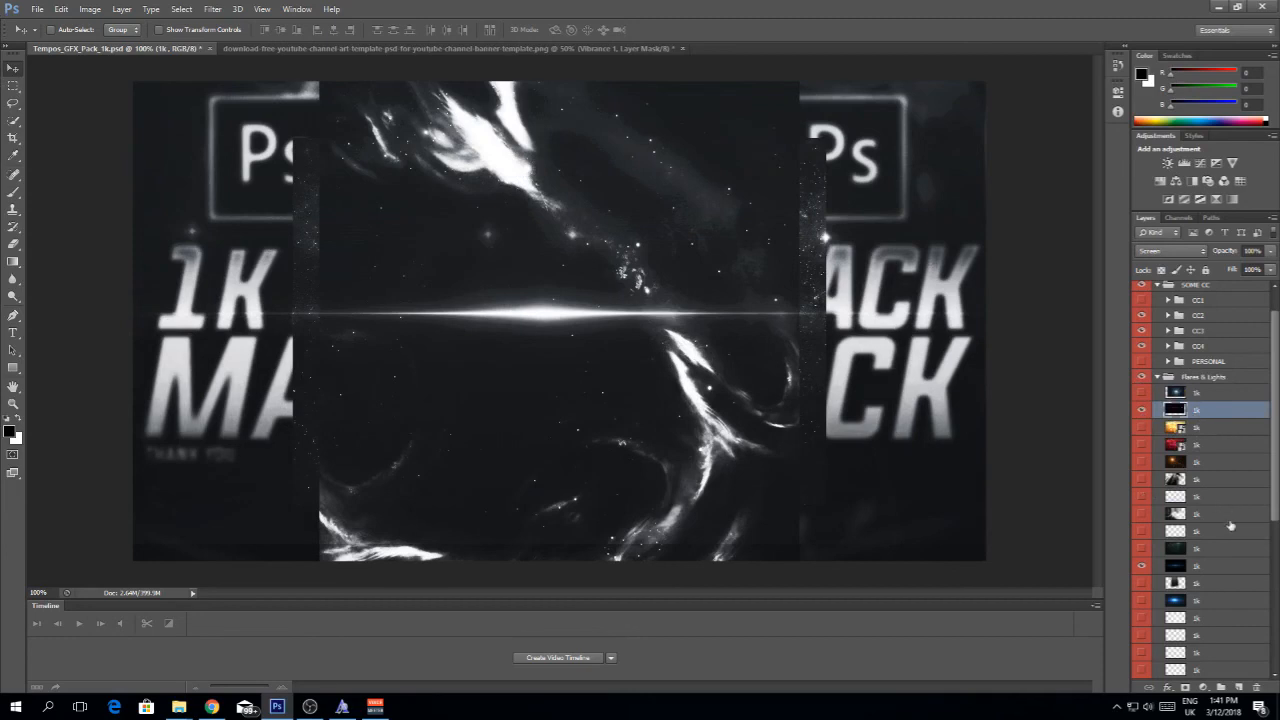
Step: Copy the horizontal light streak from Flares & Lights into the banner document, just below the GAMENATIC title, at 80% opacity
{"action": "left_click", "coordinate": [1200, 565]}
{"action": "mouse_move", "coordinate": [500, 316]}
{"action": "left_mouse_down"}
{"action": "mouse_move", "coordinate": [470, 203]}
{"action": "mouse_move", "coordinate": [368, 40]}
{"action": "mouse_move", "coordinate": [450, 48]}
{"action": "mouse_move", "coordinate": [561, 381]}
{"action": "mouse_move", "coordinate": [600, 362]}
{"action": "left_mouse_up"}
{"action": "left_click_drag", "start_coordinate": [1223, 254], "coordinate": [1212, 255]}
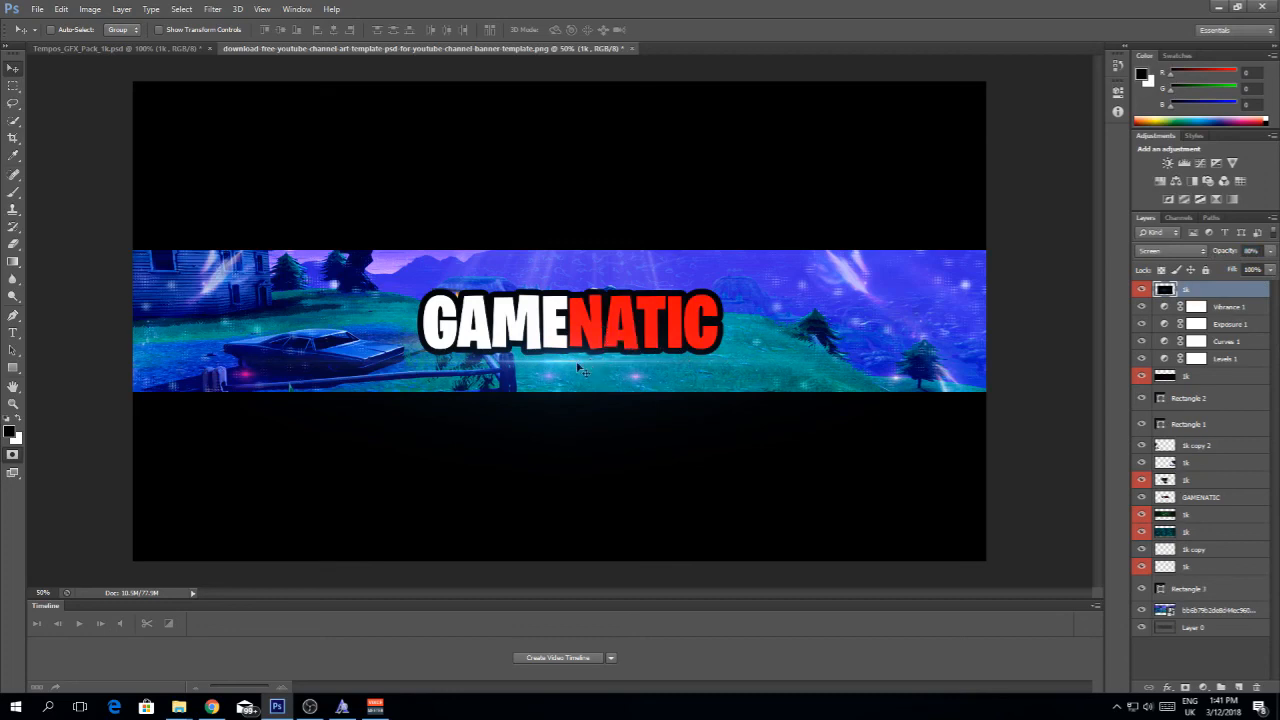
Step: Choose the Brush tool and add a new empty layer above all other layers for edge shading
{"action": "left_click", "coordinate": [13, 191]}
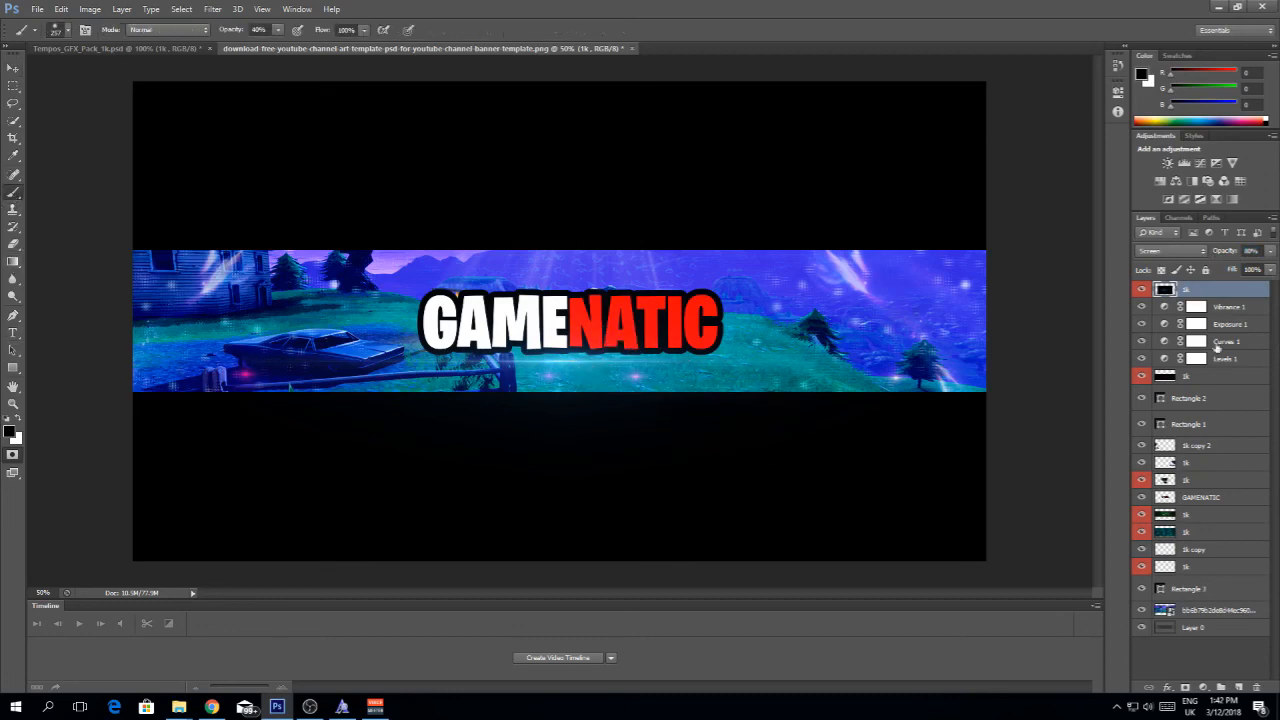
{"action": "left_click", "coordinate": [1239, 687]}
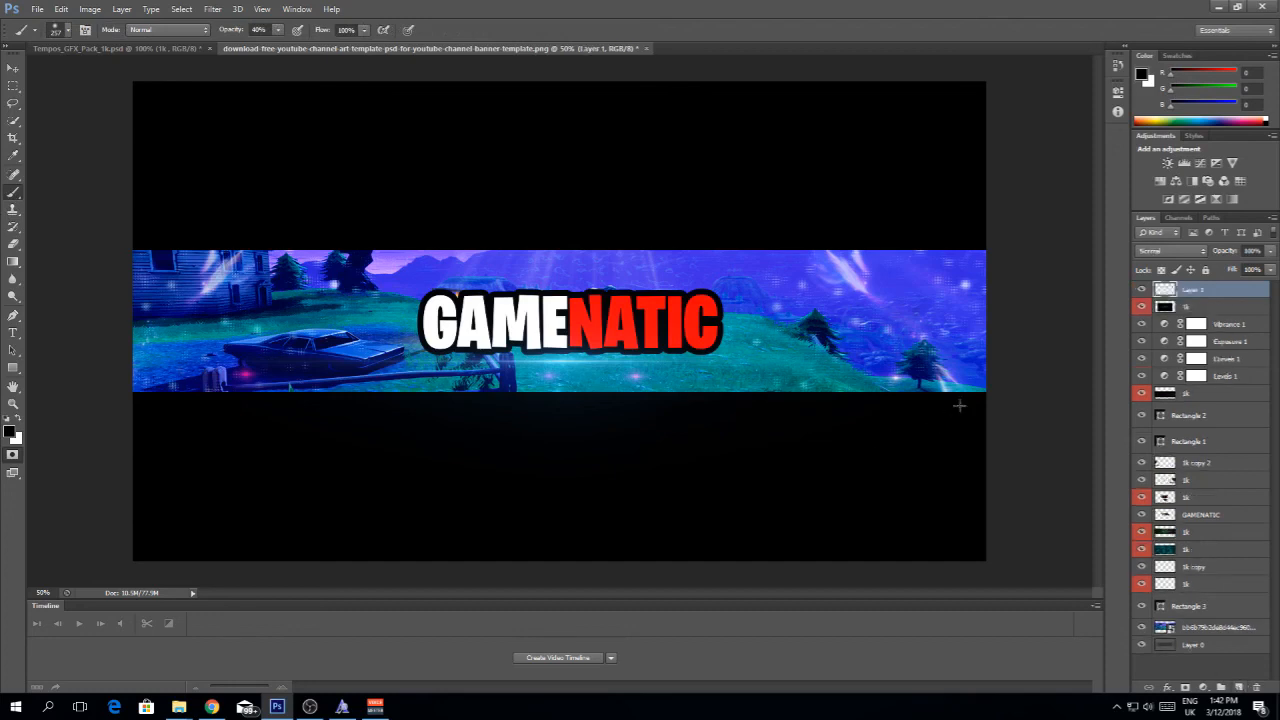
{"action": "left_click_drag", "start_coordinate": [960, 404], "coordinate": [114, 391]}
{"action": "left_click", "coordinate": [61, 9]}
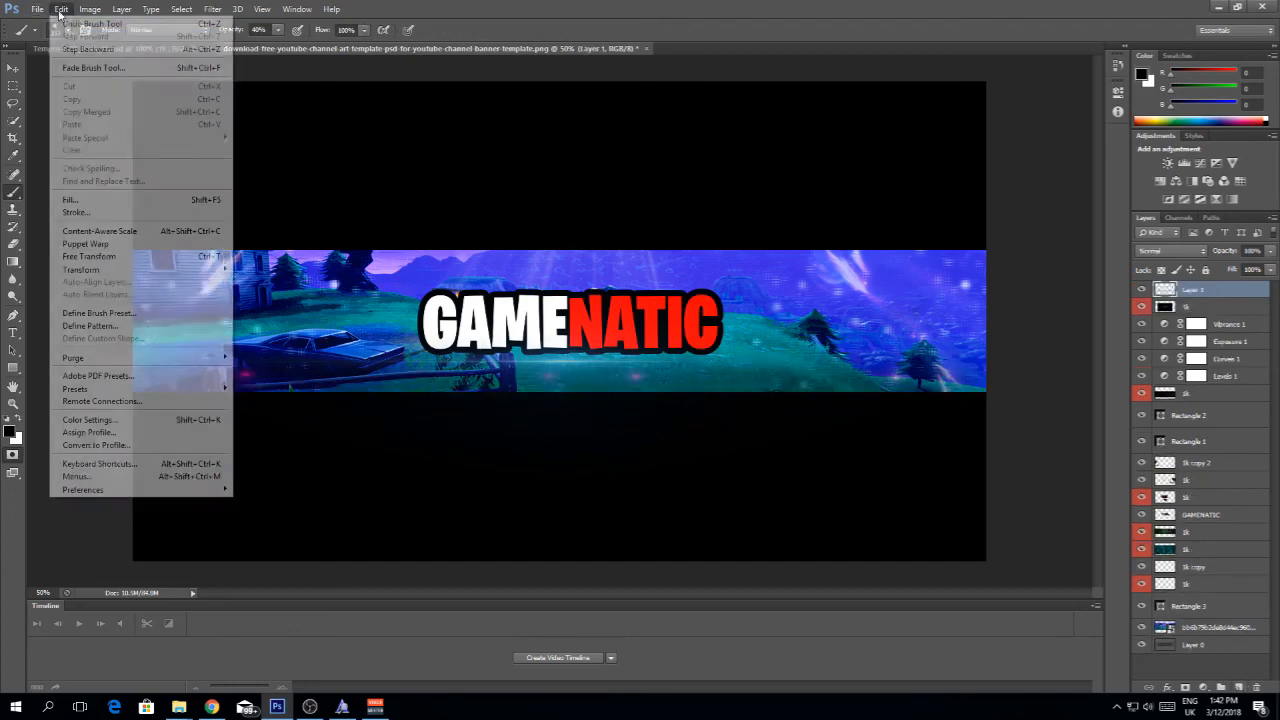
{"action": "left_click", "coordinate": [78, 49]}
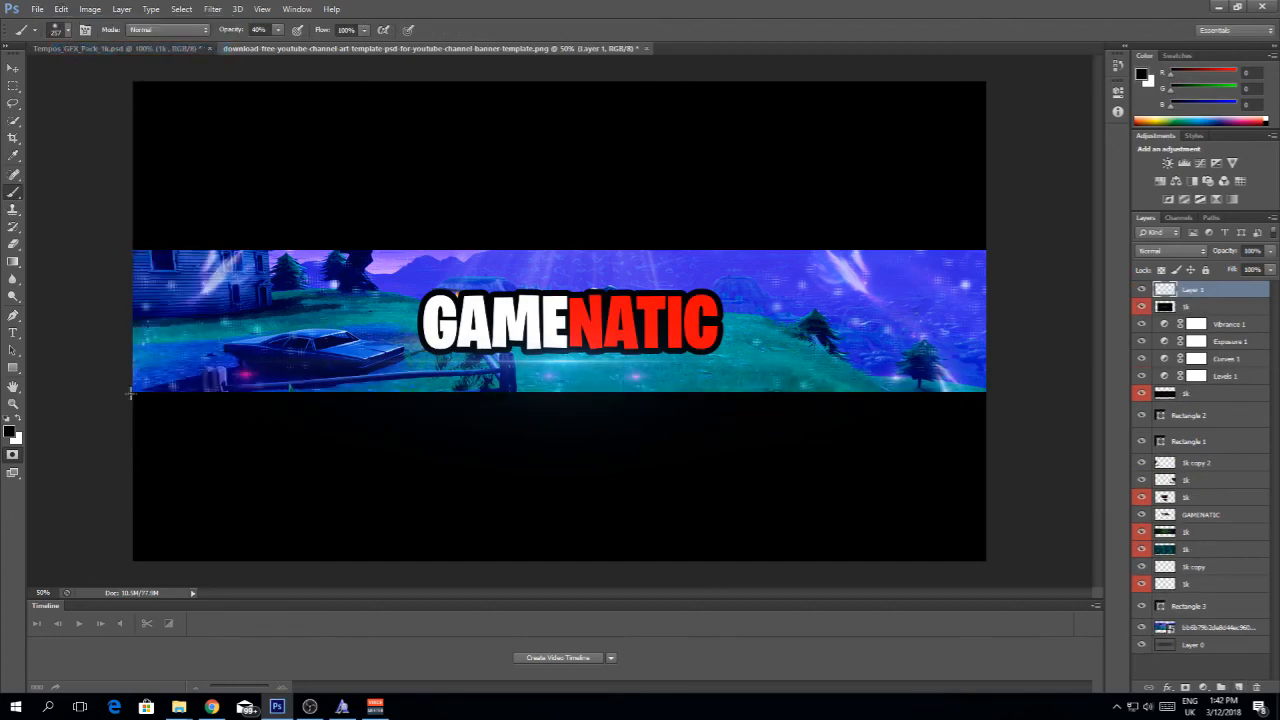
Step: Paint a dark vignette along all four edges of the banner strip on the new layer with a soft black 257 px brush at 40% opacity
{"action": "left_click", "coordinate": [65, 31]}
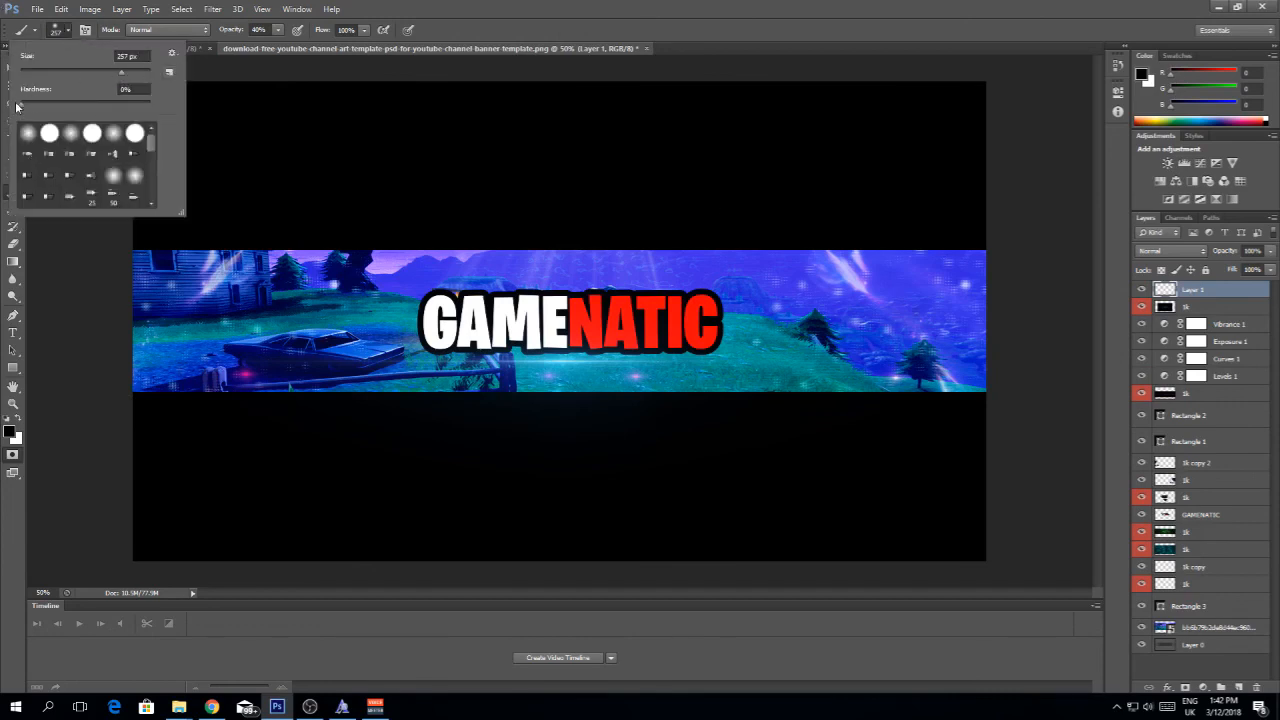
{"action": "left_click", "coordinate": [87, 271]}
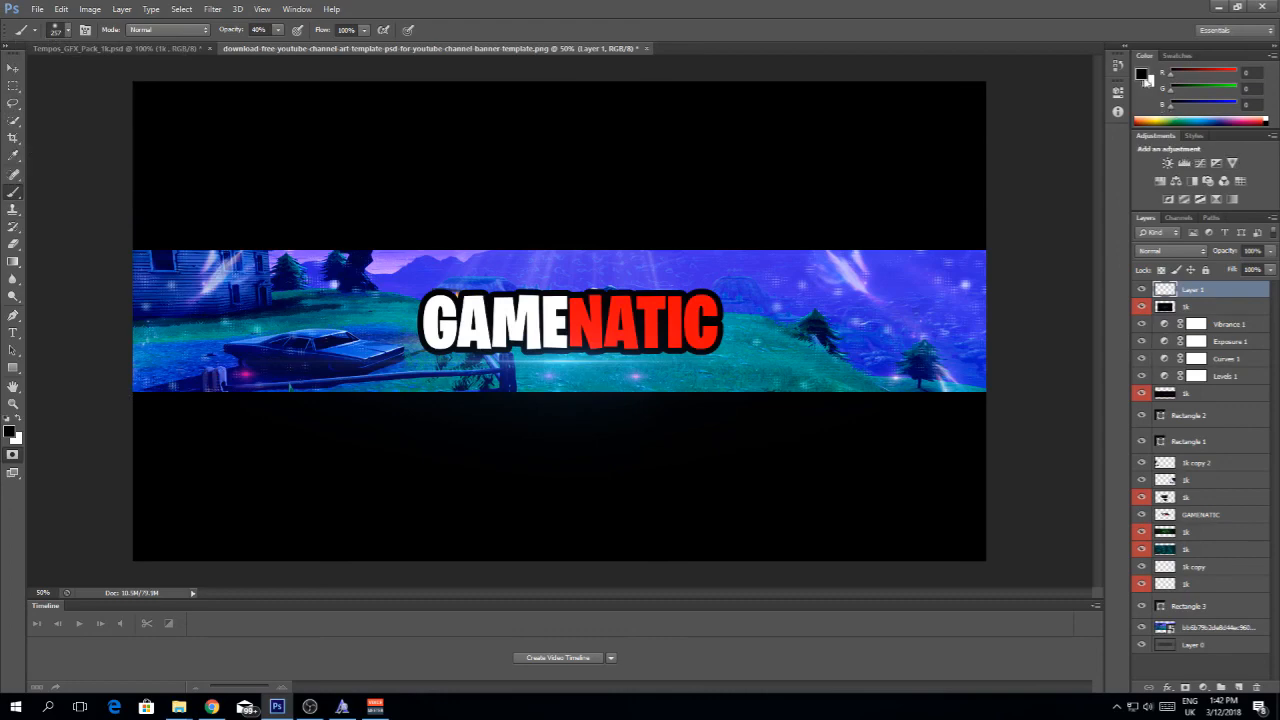
{"action": "left_click", "coordinate": [1142, 76]}
{"action": "left_click", "coordinate": [560, 169]}
{"action": "mouse_move", "coordinate": [127, 404]}
{"action": "left_mouse_down"}
{"action": "mouse_move", "coordinate": [623, 403]}
{"action": "mouse_move", "coordinate": [1130, 430]}
{"action": "left_mouse_up"}
{"action": "left_click_drag", "start_coordinate": [105, 225], "coordinate": [986, 225]}
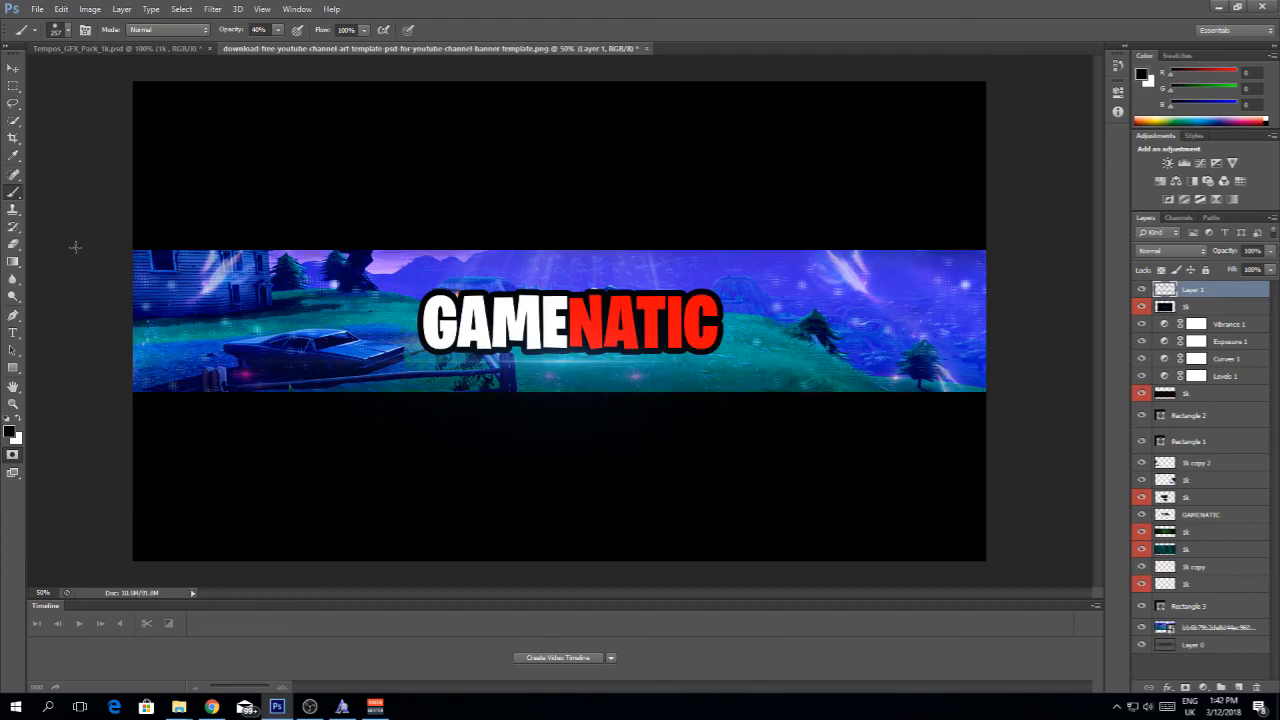
{"action": "left_click_drag", "start_coordinate": [1003, 221], "coordinate": [1023, 587]}
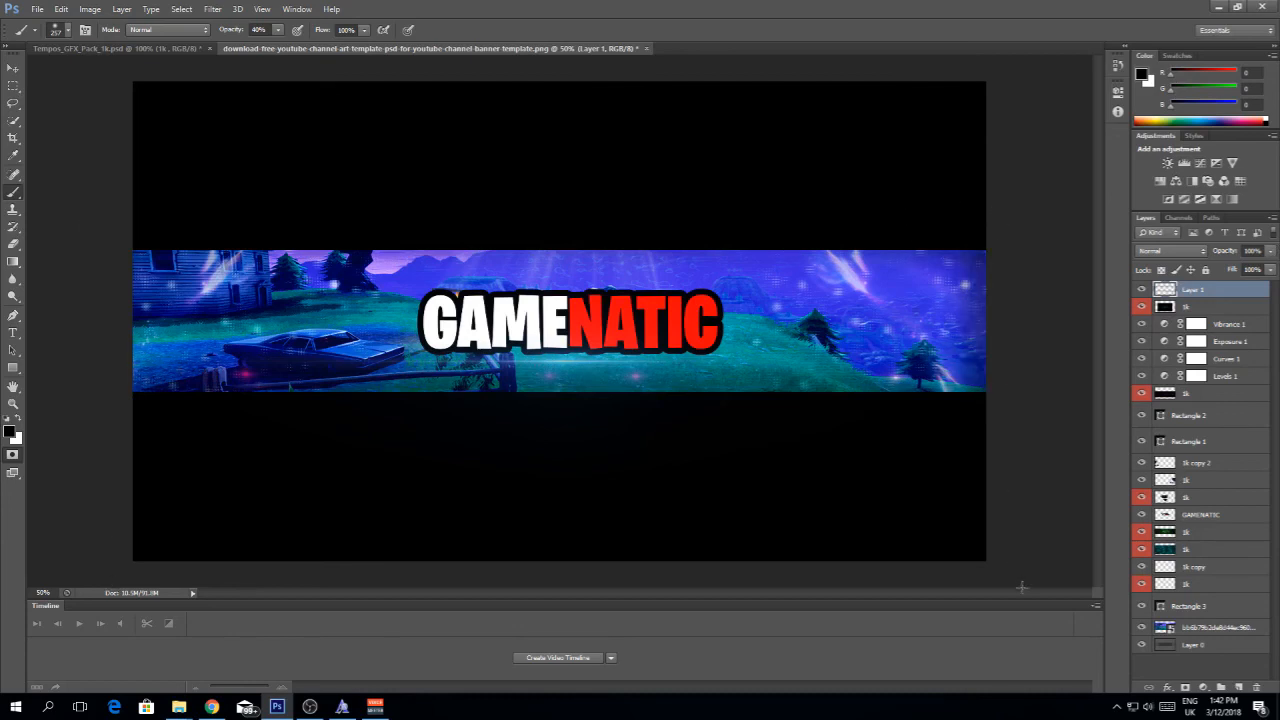
{"action": "left_click_drag", "start_coordinate": [122, 246], "coordinate": [126, 543]}
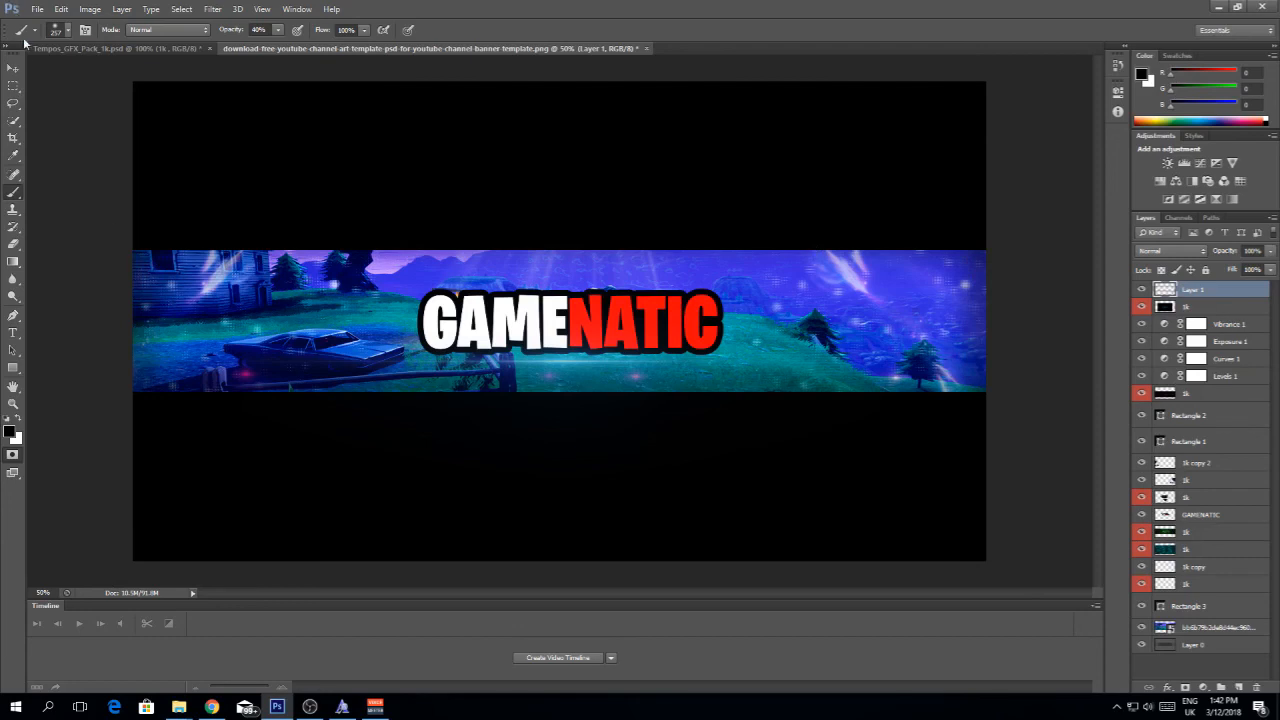
{"action": "left_click", "coordinate": [13, 68]}
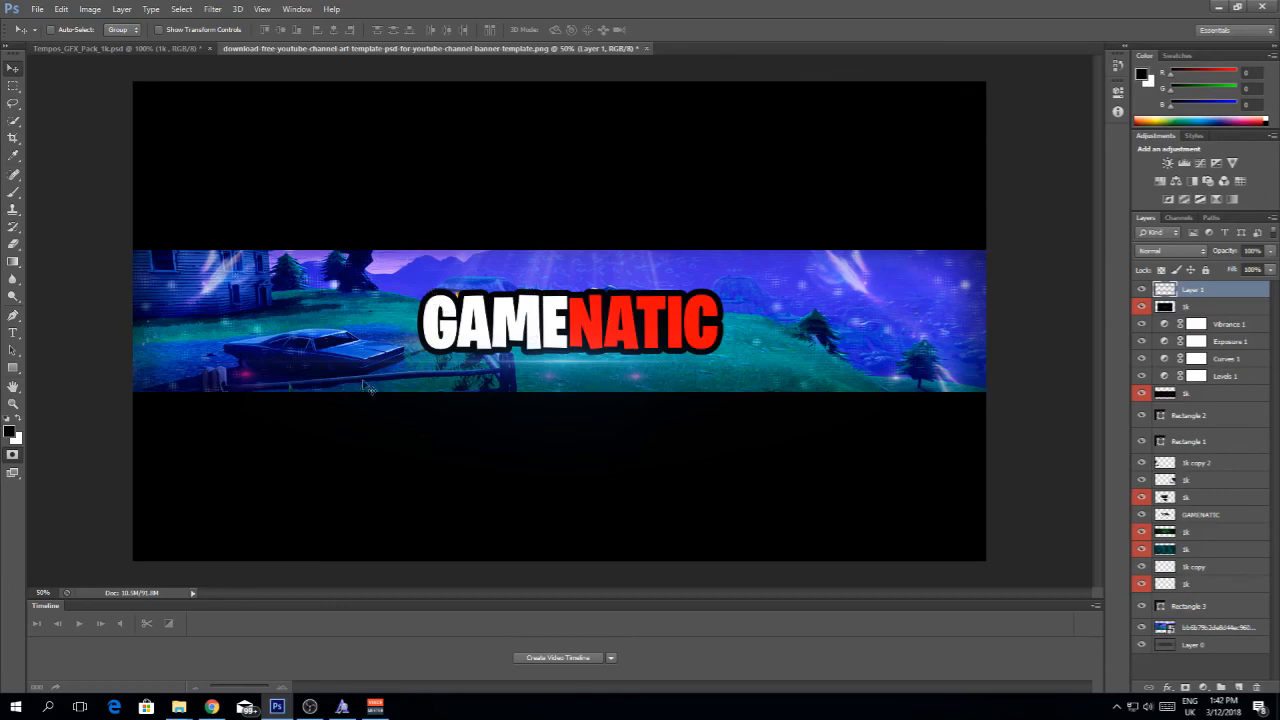
{"action": "left_click_drag", "start_coordinate": [603, 299], "coordinate": [603, 336]}
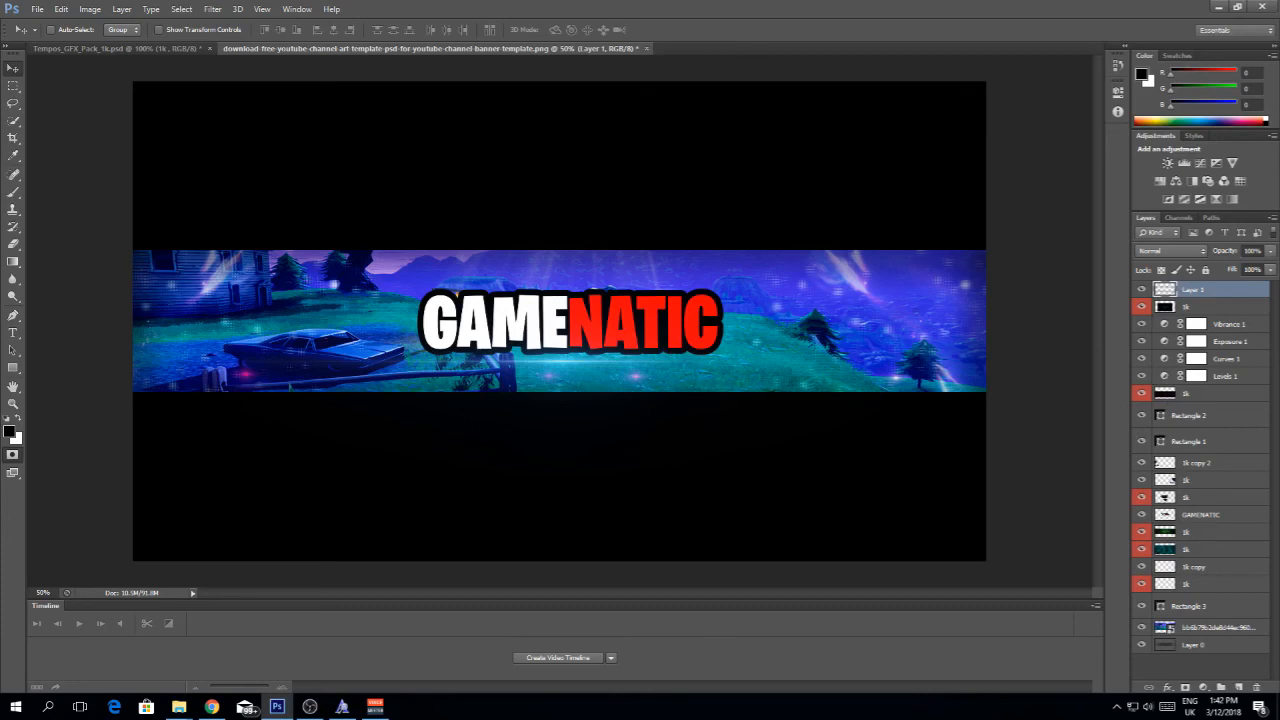
{"action": "left_click", "coordinate": [307, 706]}
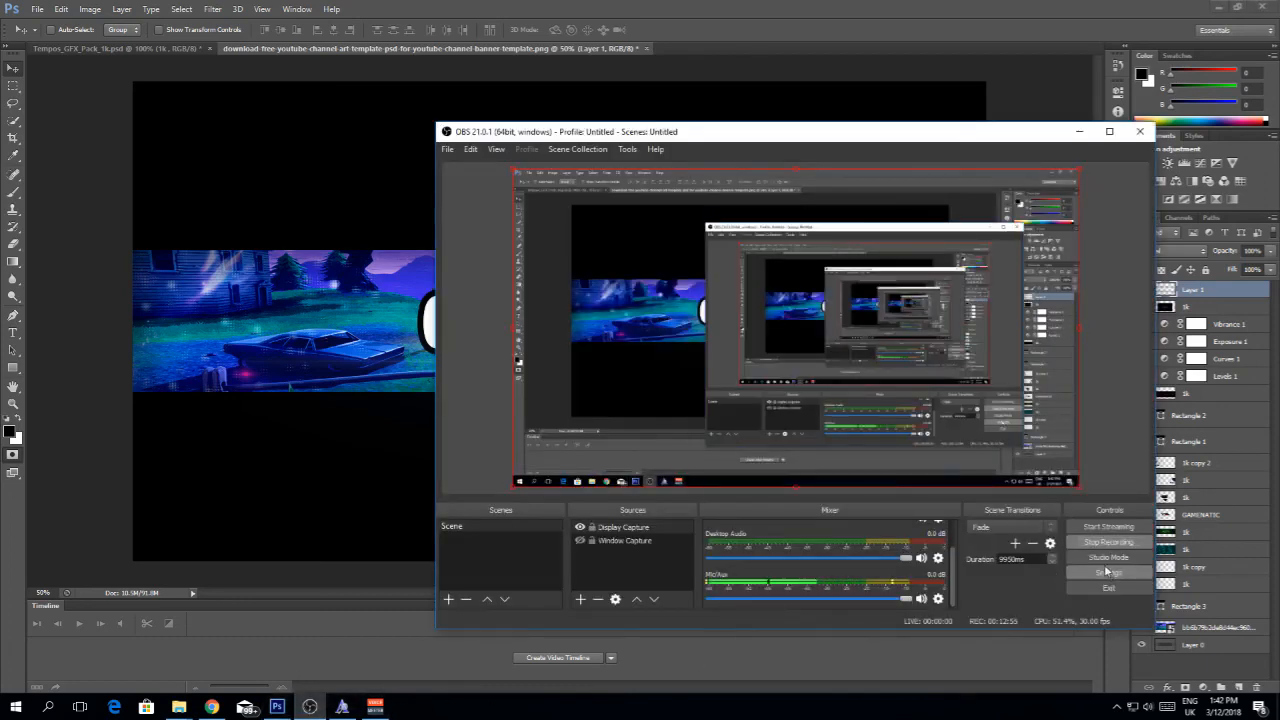